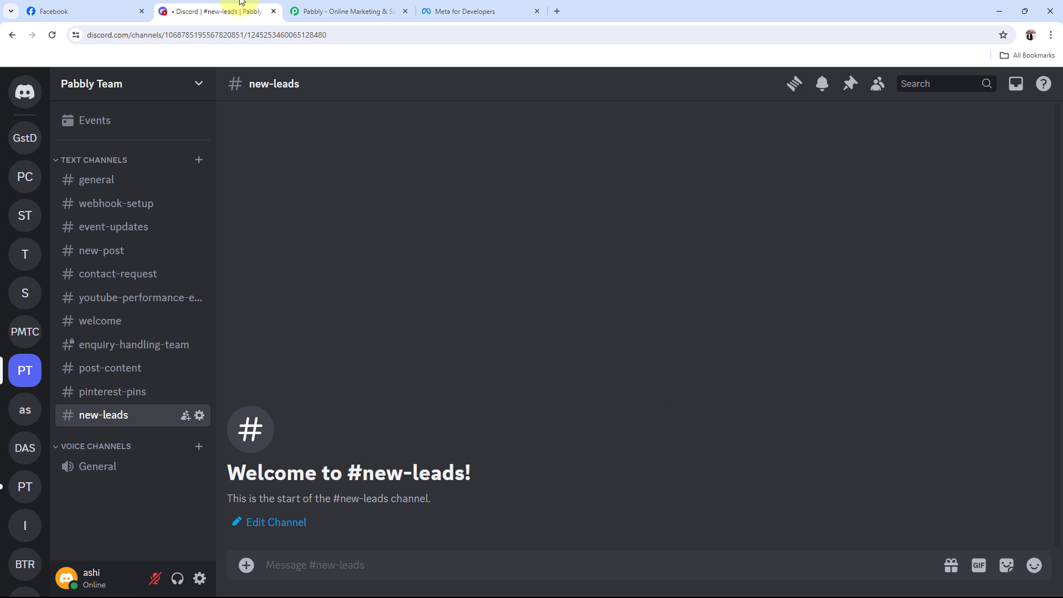
{"action": "left_click", "coordinate": [83, 11]}
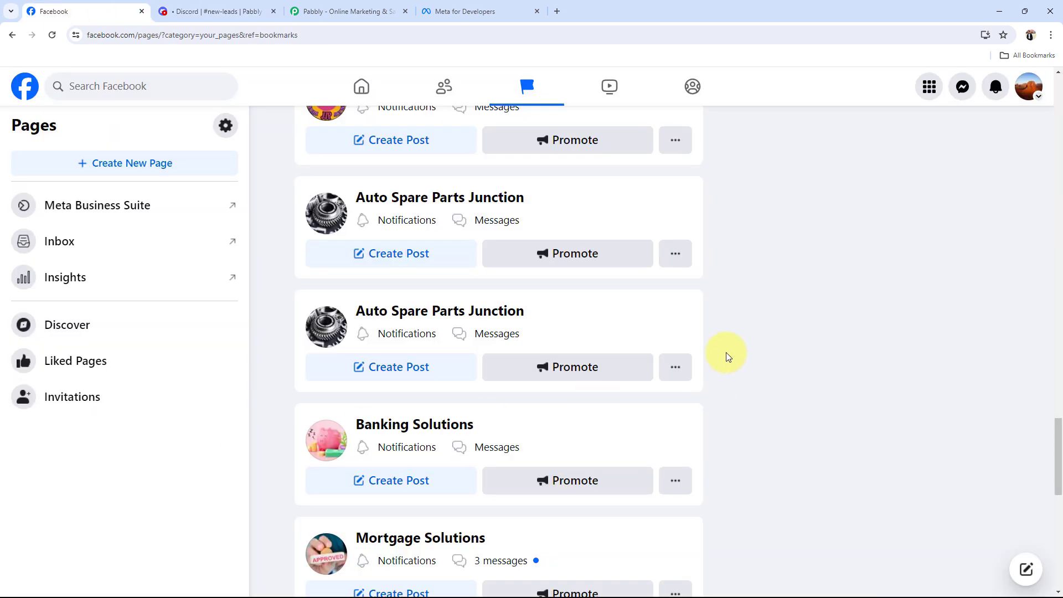
{"action": "left_click", "coordinate": [183, 11]}
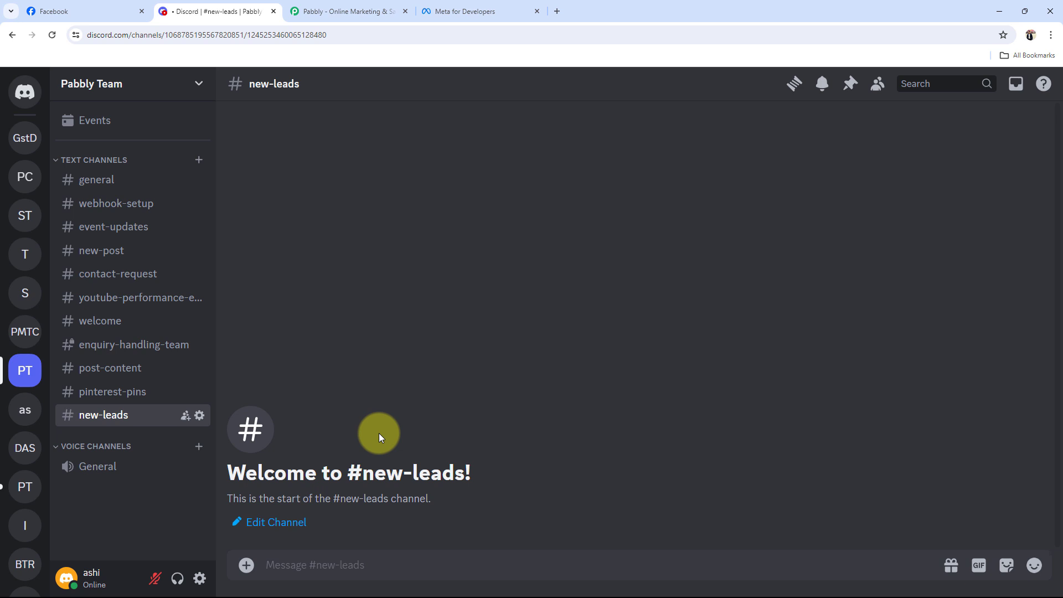
{"action": "left_click", "coordinate": [89, 11]}
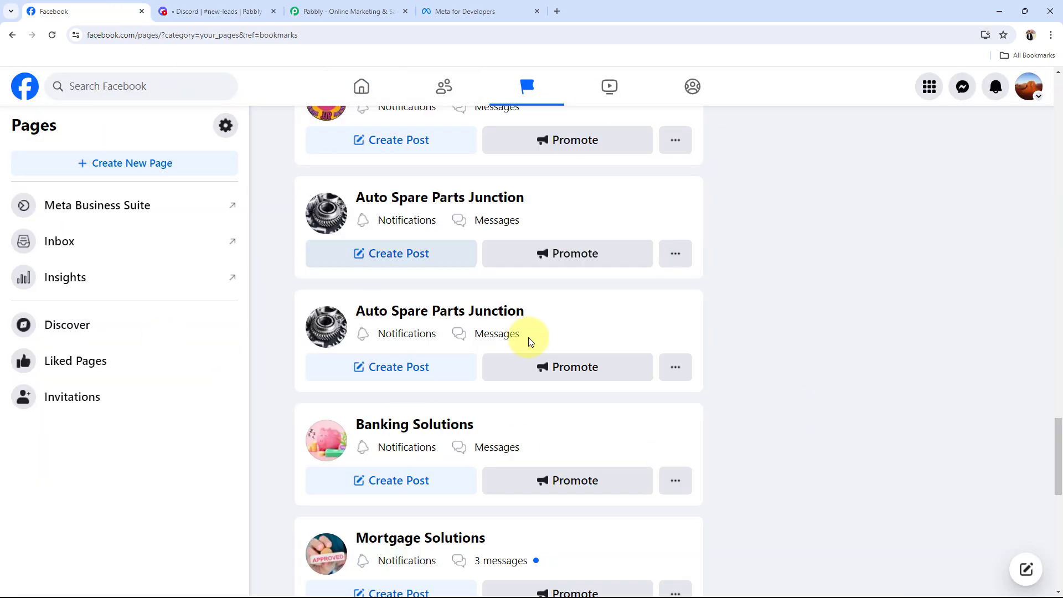
Switch to the Pabbly website, sign in and open the Pabbly Connect application.
{"action": "left_click", "coordinate": [341, 11]}
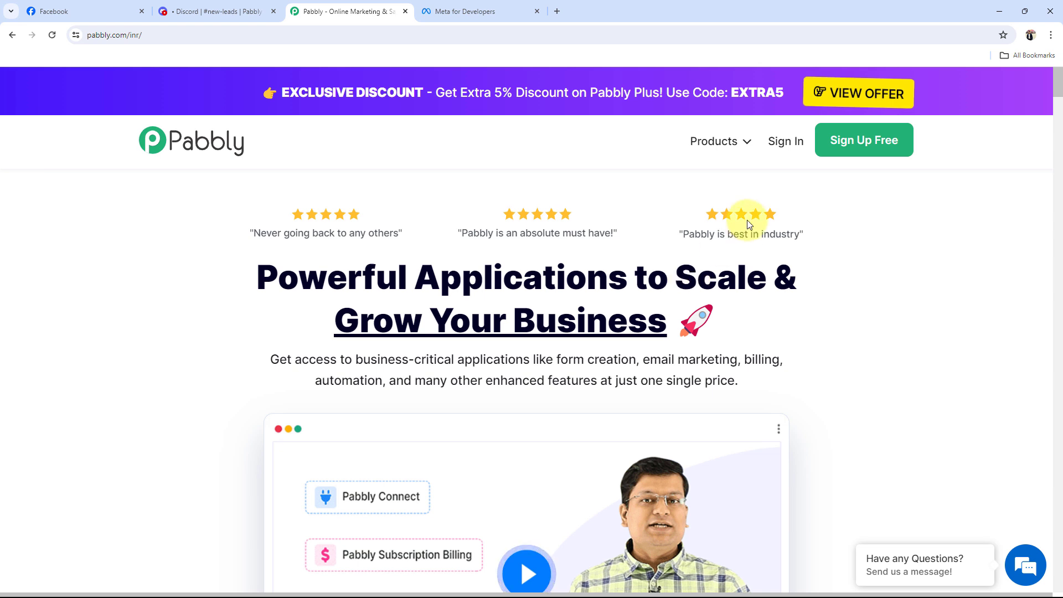
{"action": "left_click", "coordinate": [782, 145]}
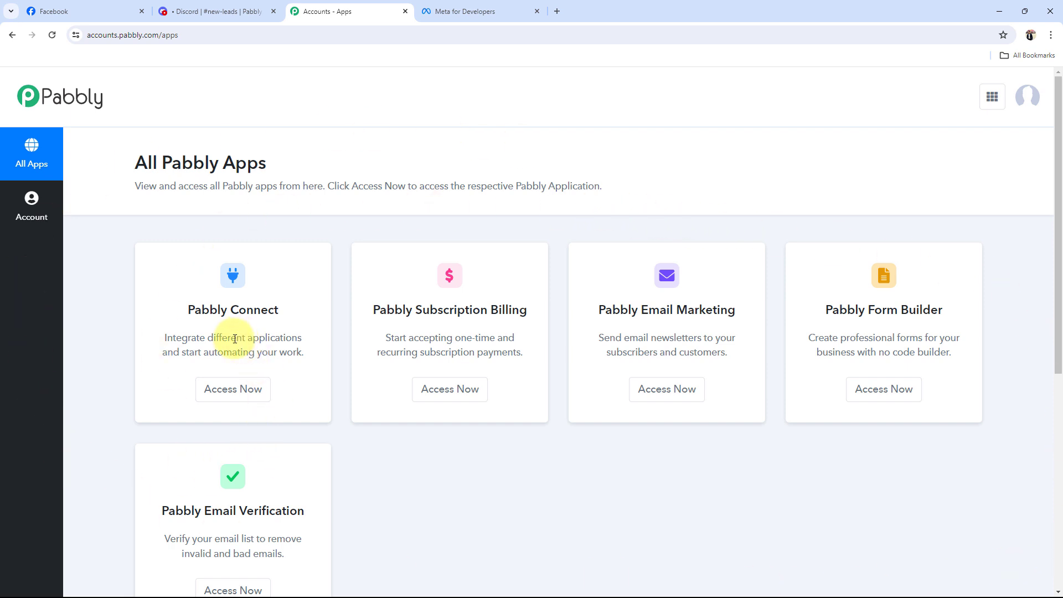
{"action": "left_click_drag", "start_coordinate": [178, 314], "coordinate": [254, 339]}
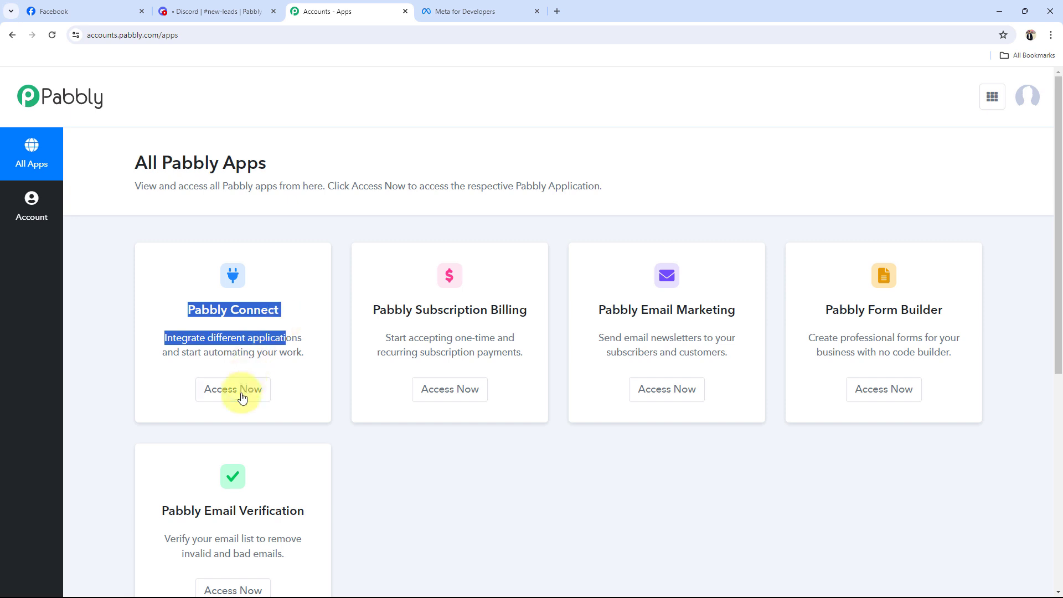
{"action": "left_click", "coordinate": [245, 395]}
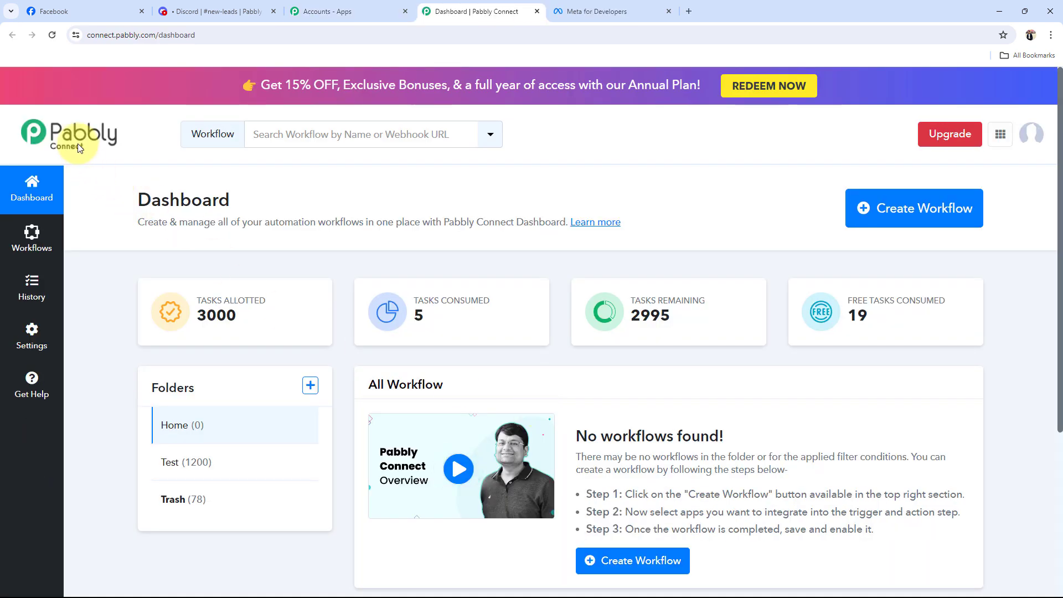
{"action": "left_click_drag", "start_coordinate": [131, 201], "coordinate": [251, 206]}
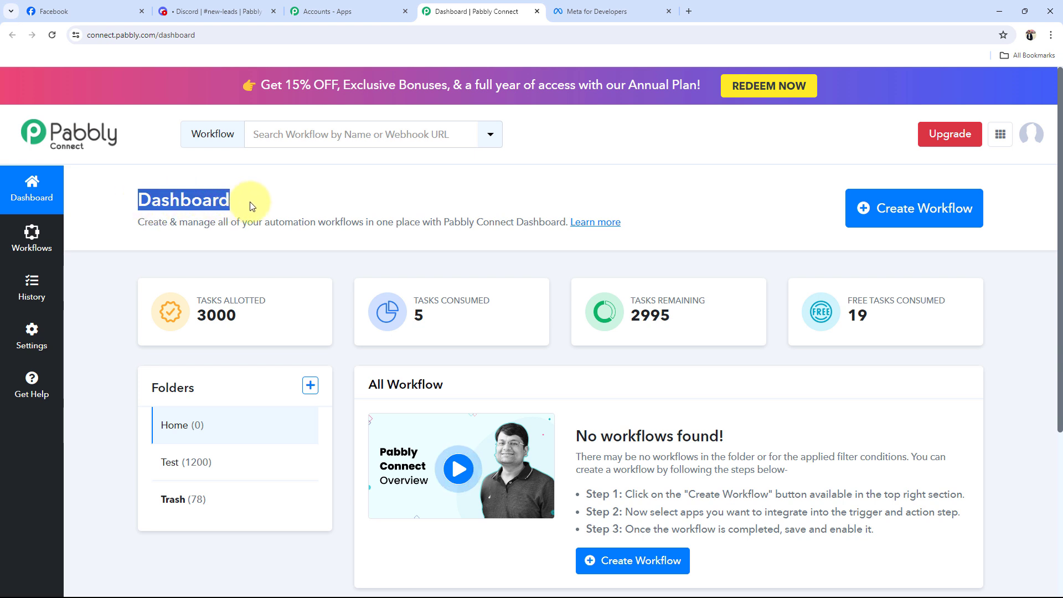
{"action": "left_click", "coordinate": [250, 207]}
{"action": "left_click_drag", "start_coordinate": [123, 195], "coordinate": [264, 210]}
{"action": "left_click", "coordinate": [264, 210]}
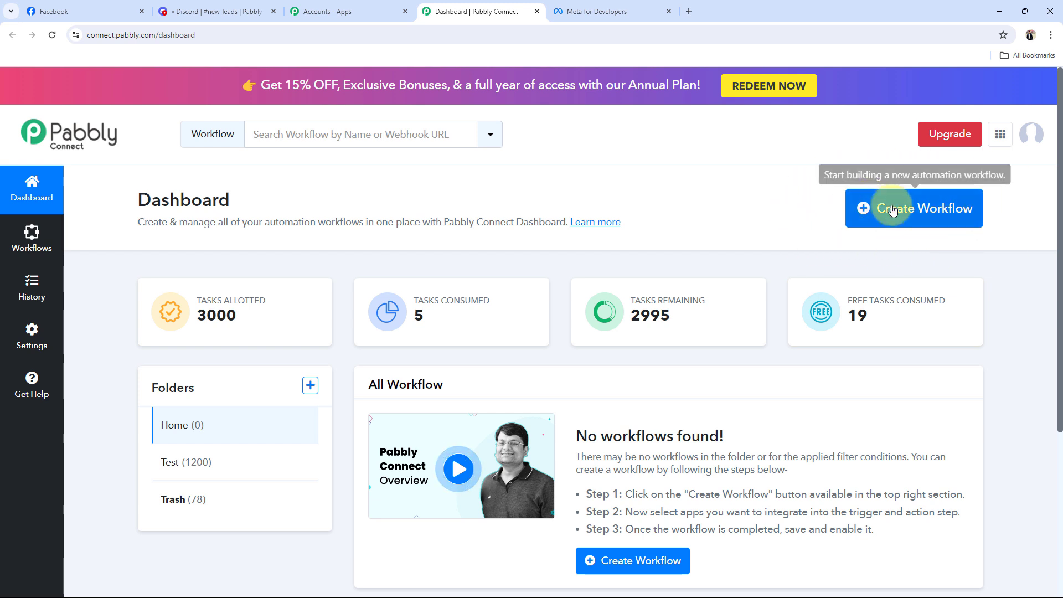
Create a workflow named "Connect Facebook Leads Ads to Discord" in the Home folder and collapse its trigger section.
{"action": "left_click", "coordinate": [958, 218]}
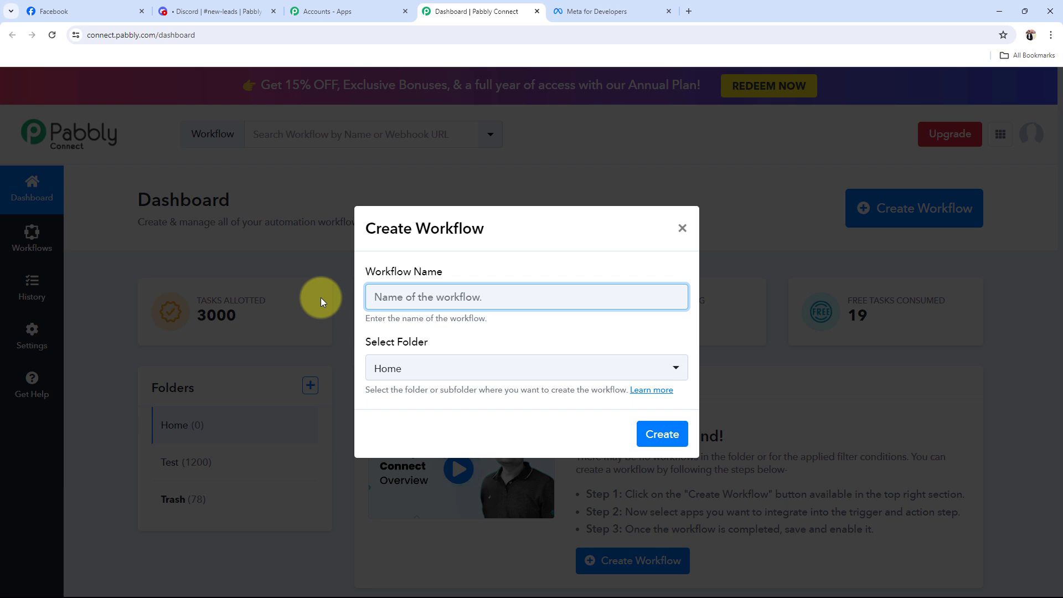
{"action": "type", "text": "Connect Facebook Leads Ads to Discord"}
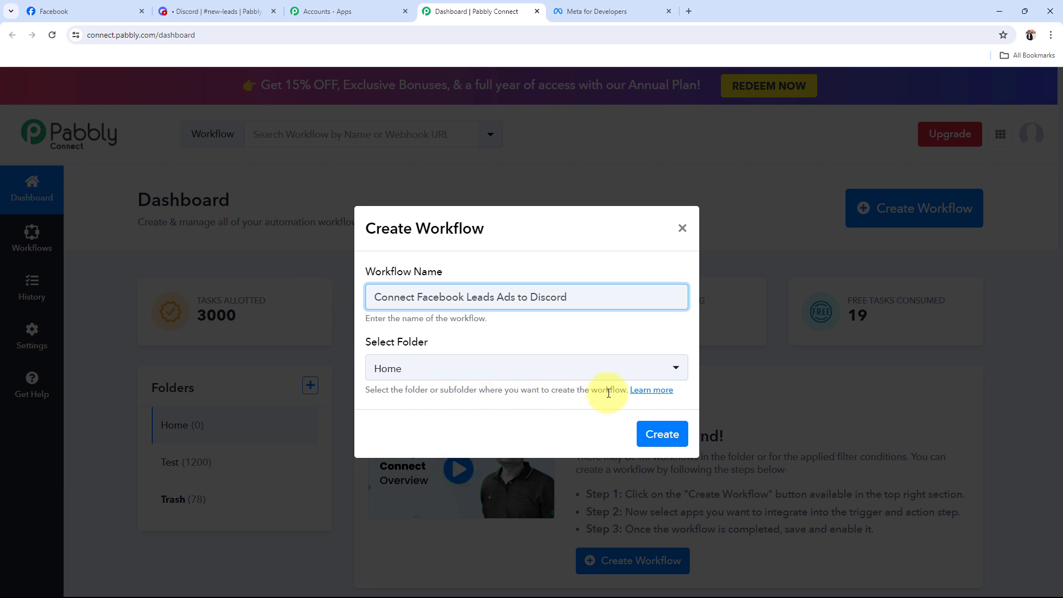
{"action": "left_click", "coordinate": [439, 367]}
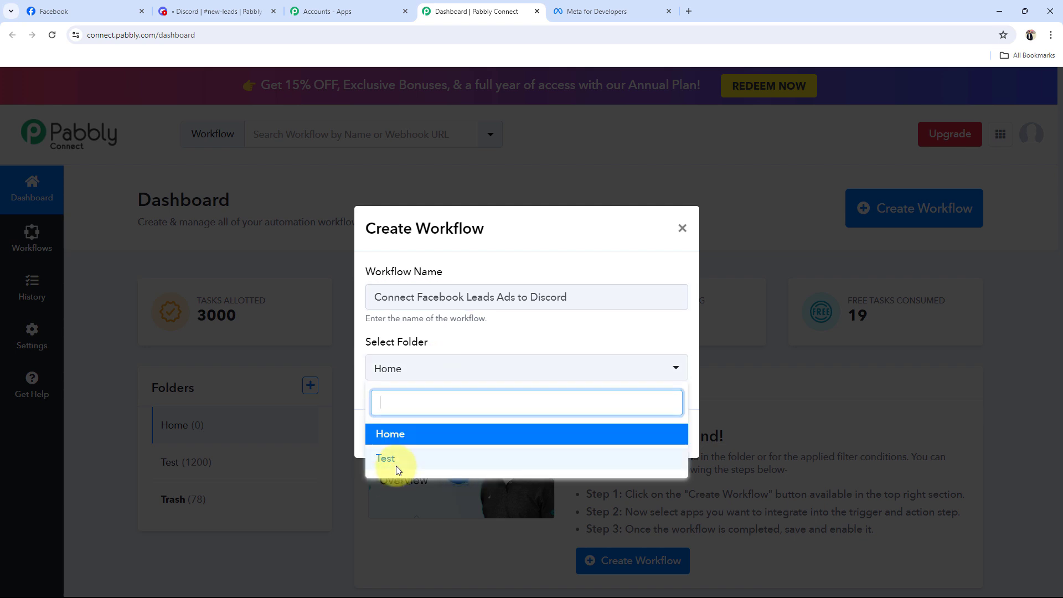
{"action": "left_click", "coordinate": [411, 436]}
{"action": "left_click", "coordinate": [660, 434]}
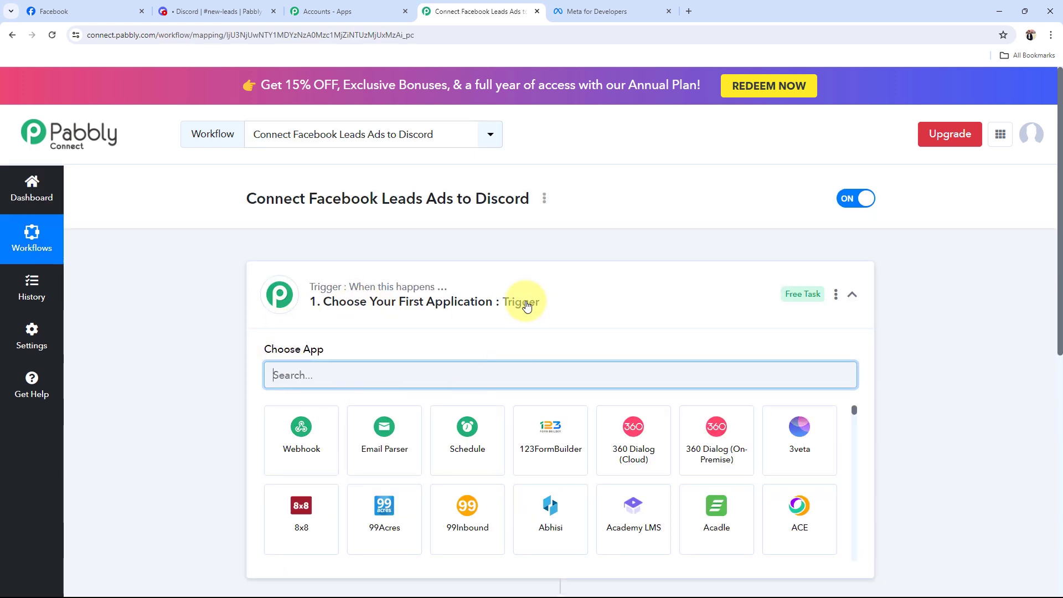
{"action": "left_click", "coordinate": [518, 300]}
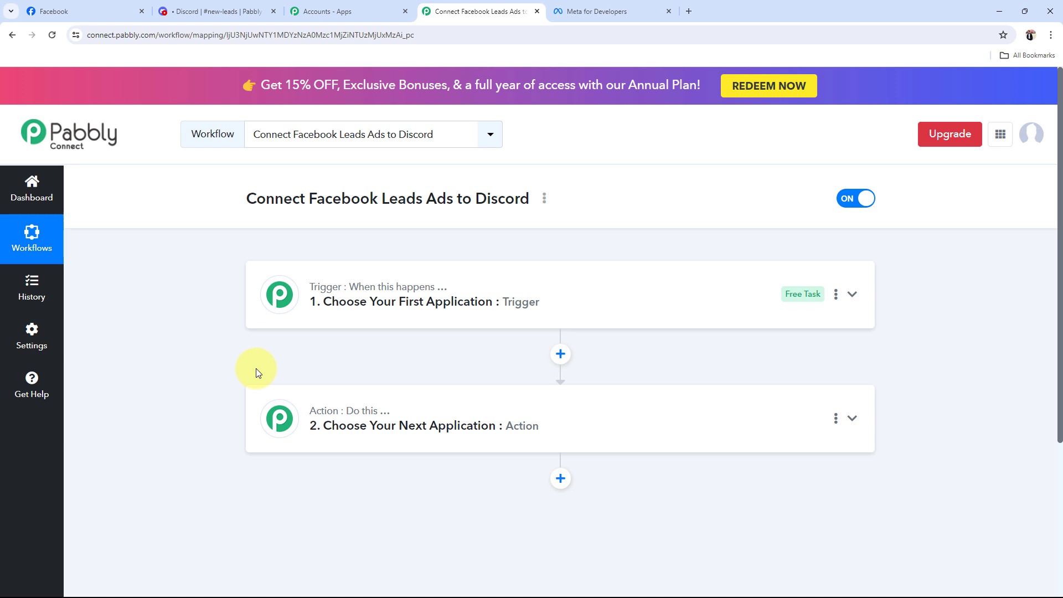
Examine the Auto Spare Parts Junction page in Facebook and the new-leads channel in Discord.
{"action": "left_click", "coordinate": [110, 3]}
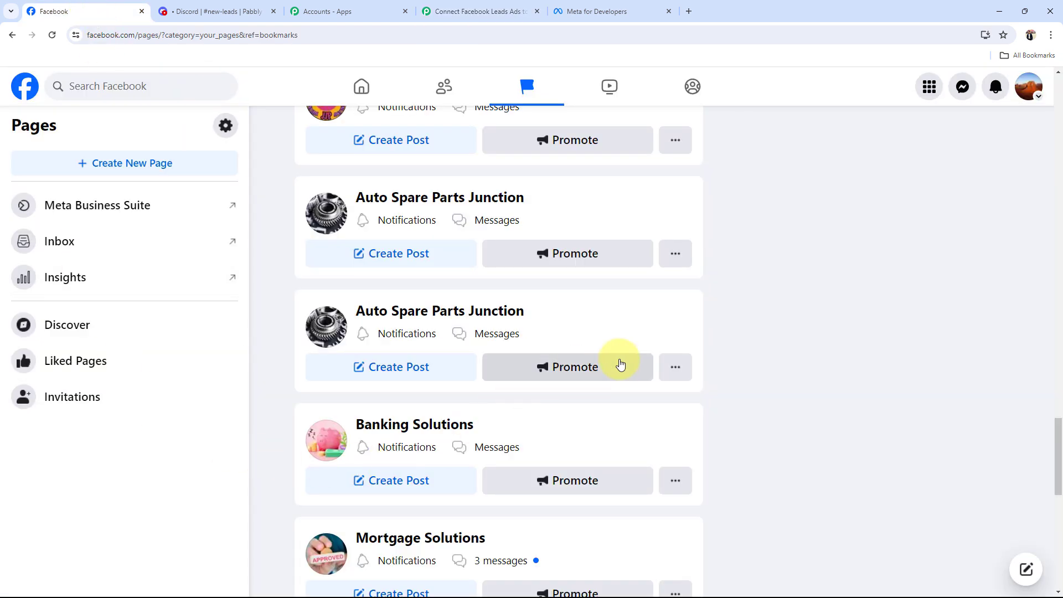
{"action": "mouse_move", "coordinate": [308, 325]}
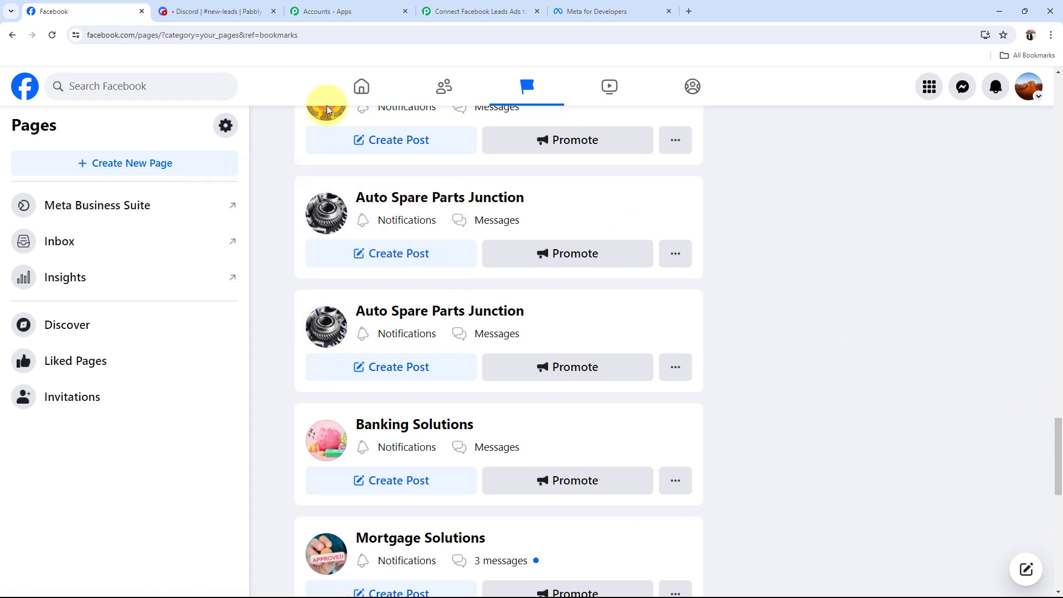
{"action": "left_click", "coordinate": [241, 10]}
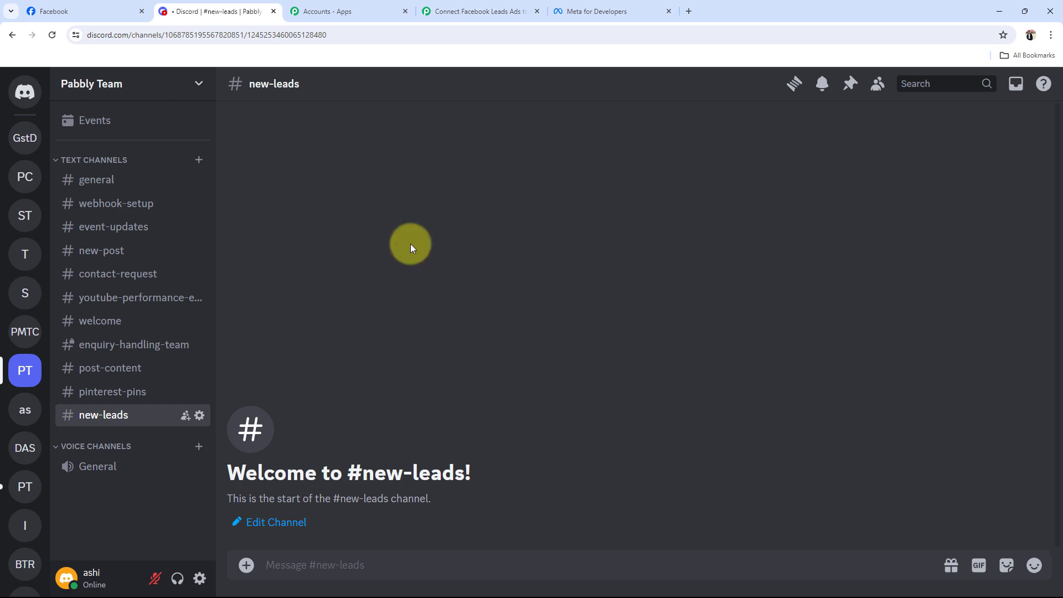
{"action": "left_click", "coordinate": [51, 11]}
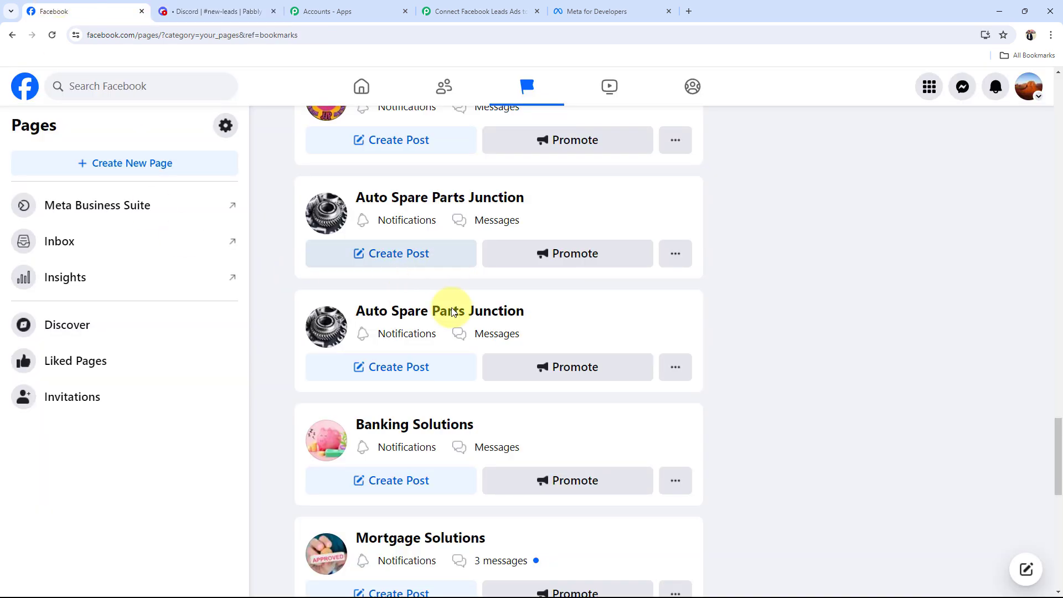
{"action": "left_click", "coordinate": [384, 198]}
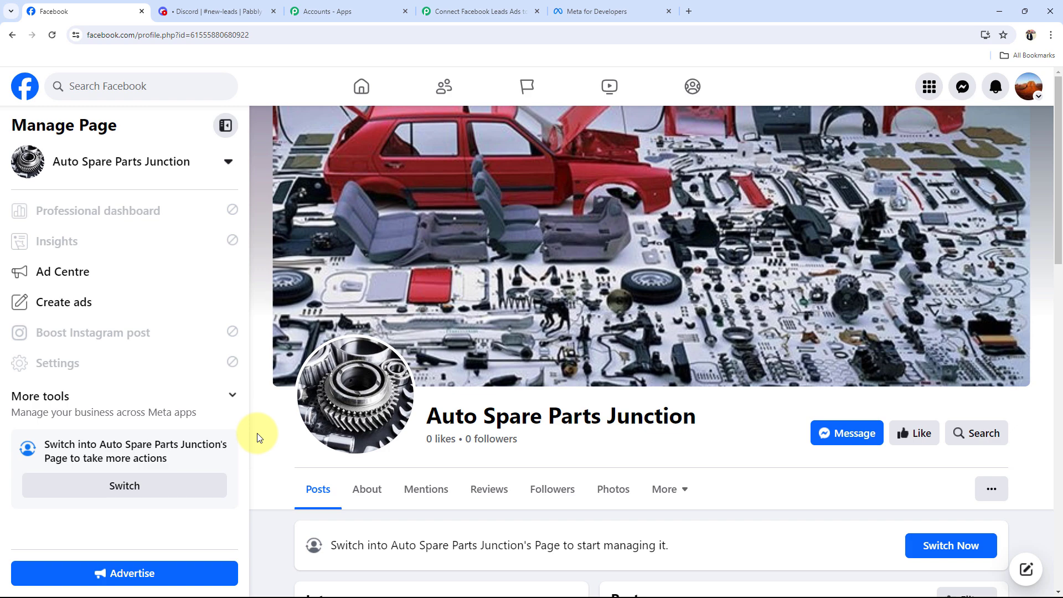
{"action": "left_click", "coordinate": [221, 11]}
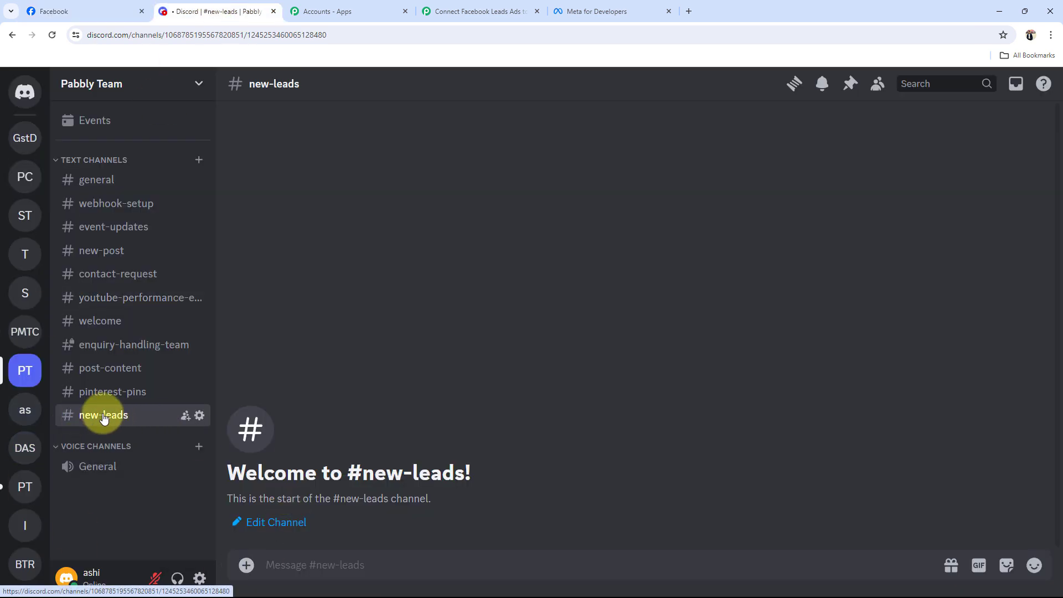
{"action": "left_click", "coordinate": [36, 10]}
{"action": "left_click", "coordinate": [216, 11]}
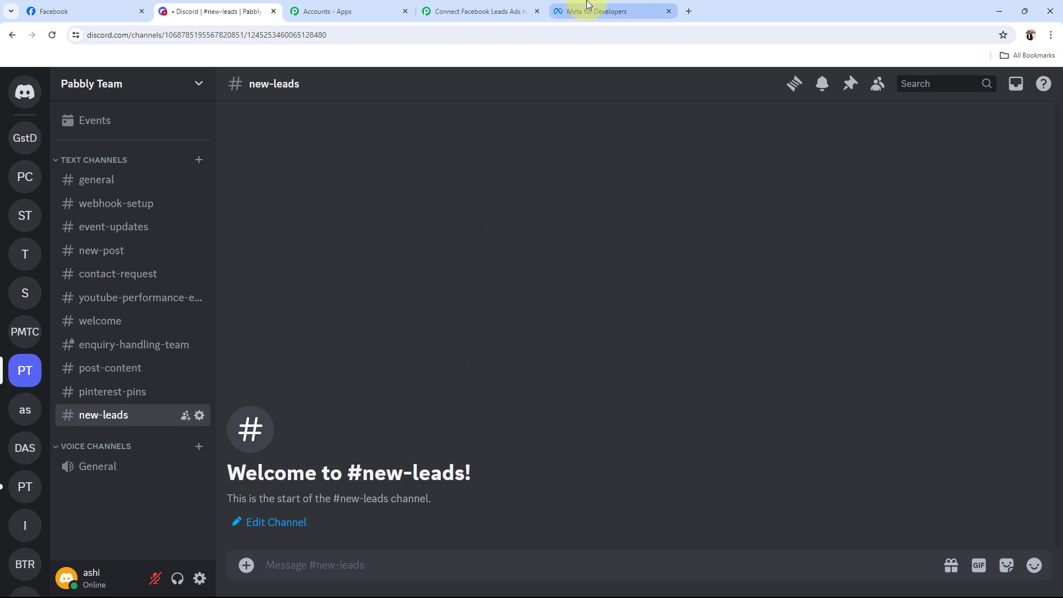
Switch to the Pabbly Connect workflow and set its trigger to Facebook Lead Ads with the New Lead (Instant) event.
{"action": "left_click", "coordinate": [476, 11]}
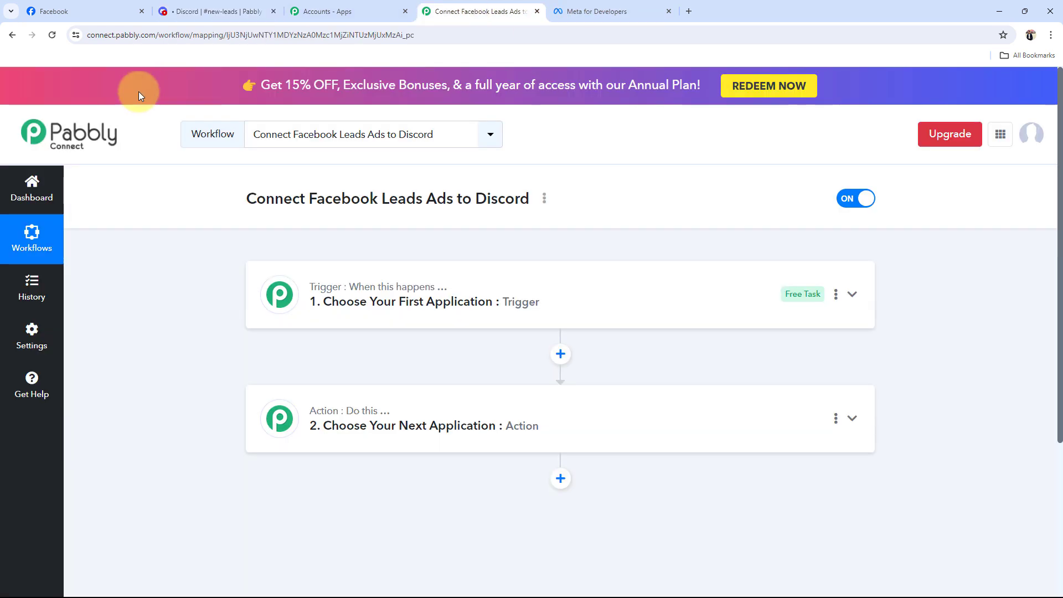
{"action": "left_click", "coordinate": [333, 316]}
{"action": "left_click", "coordinate": [304, 374]}
{"action": "type", "text": "Faceb"}
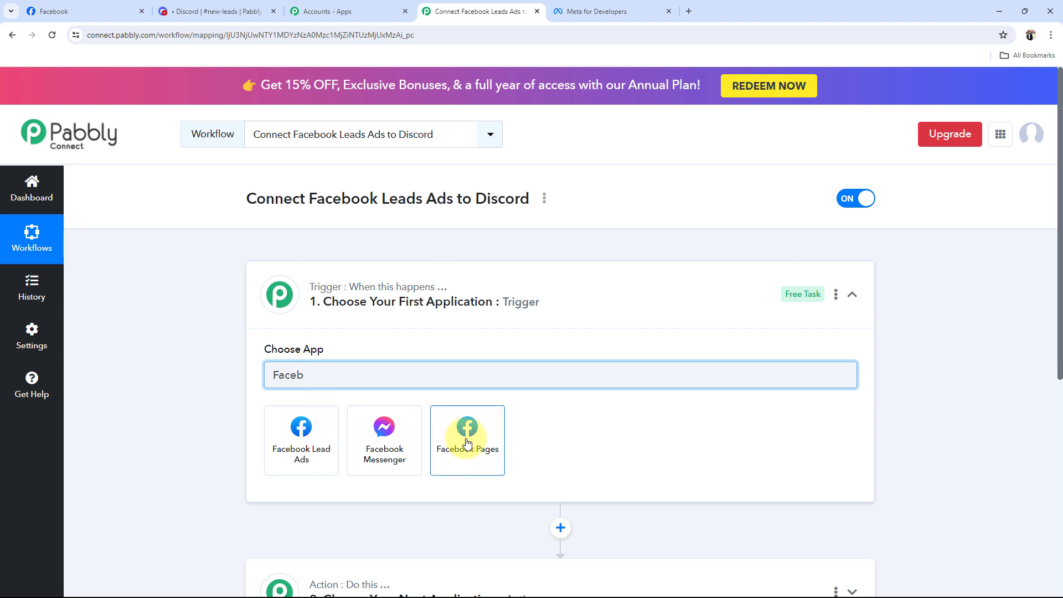
{"action": "left_click", "coordinate": [301, 426]}
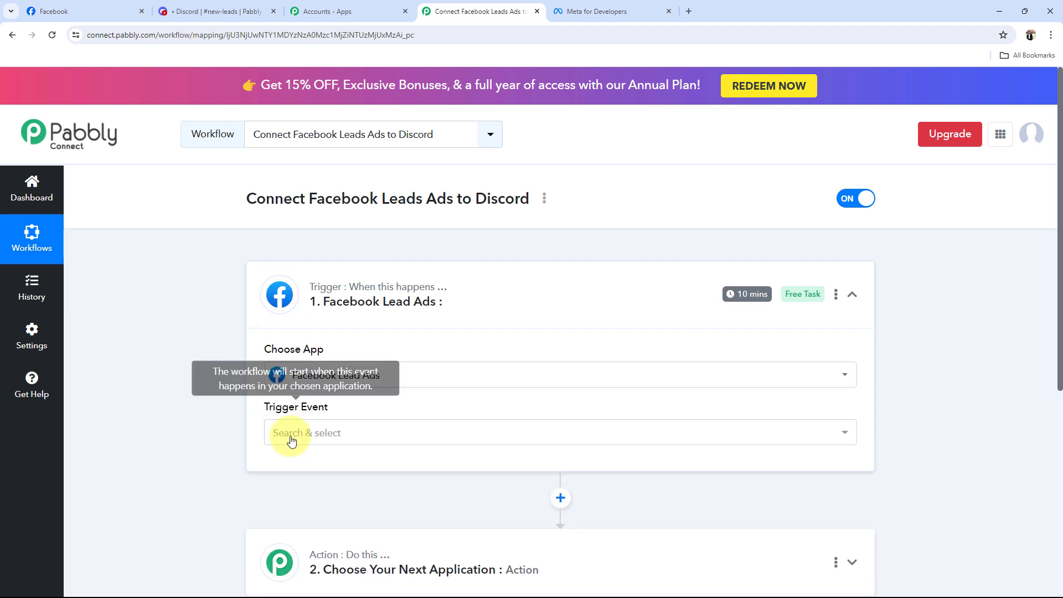
{"action": "left_click", "coordinate": [290, 434]}
{"action": "left_click", "coordinate": [306, 513]}
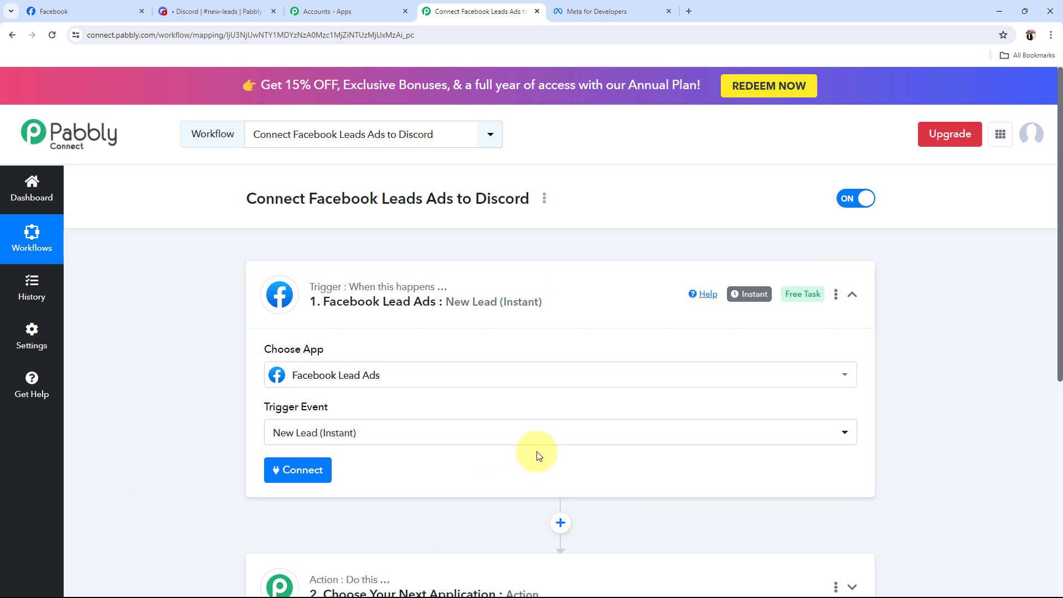
{"action": "left_click", "coordinate": [556, 295]}
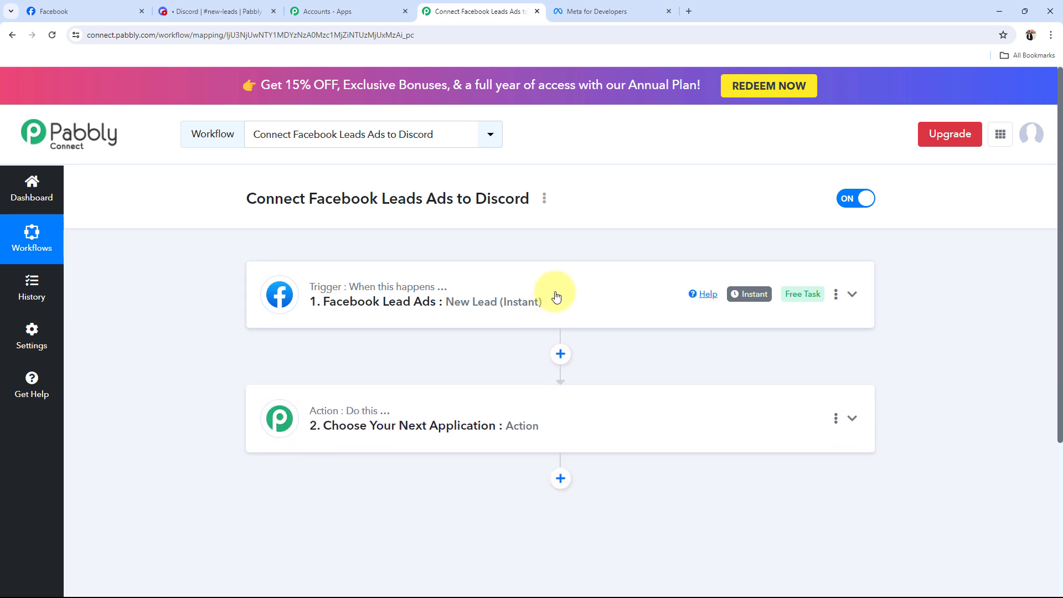
Set the workflow's action application to Discord with the Send Channel Message (HTML) event.
{"action": "left_click", "coordinate": [423, 408]}
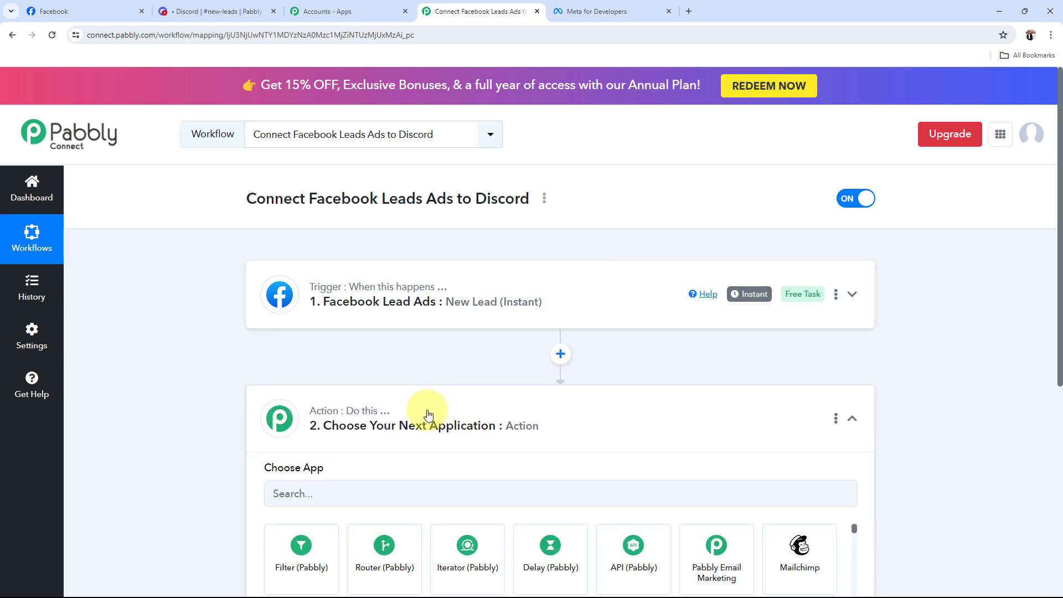
{"action": "left_click", "coordinate": [289, 312]}
{"action": "type", "text": "D"}
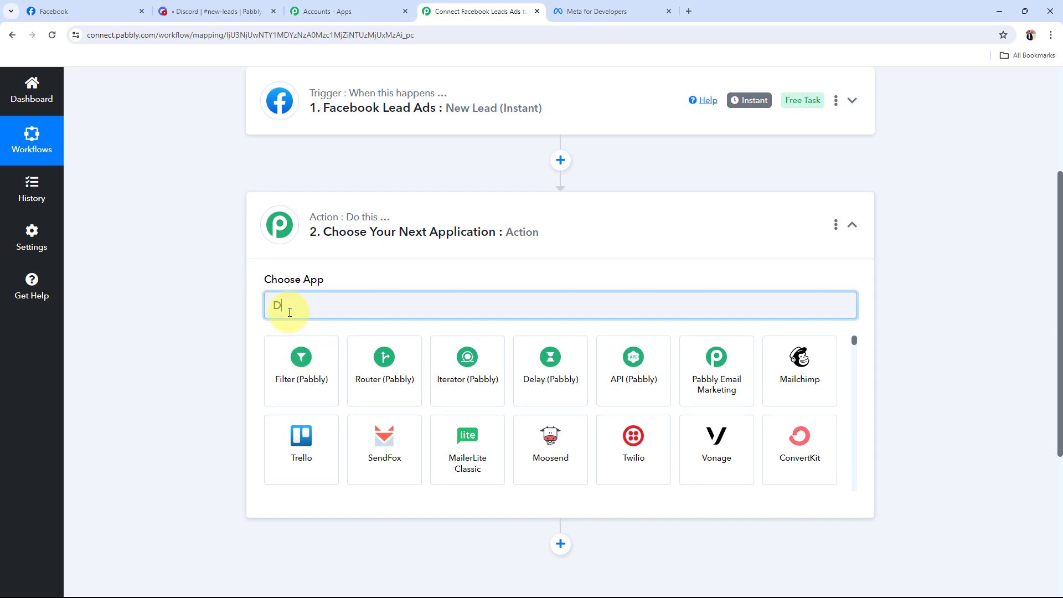
{"action": "type", "text": "isc"}
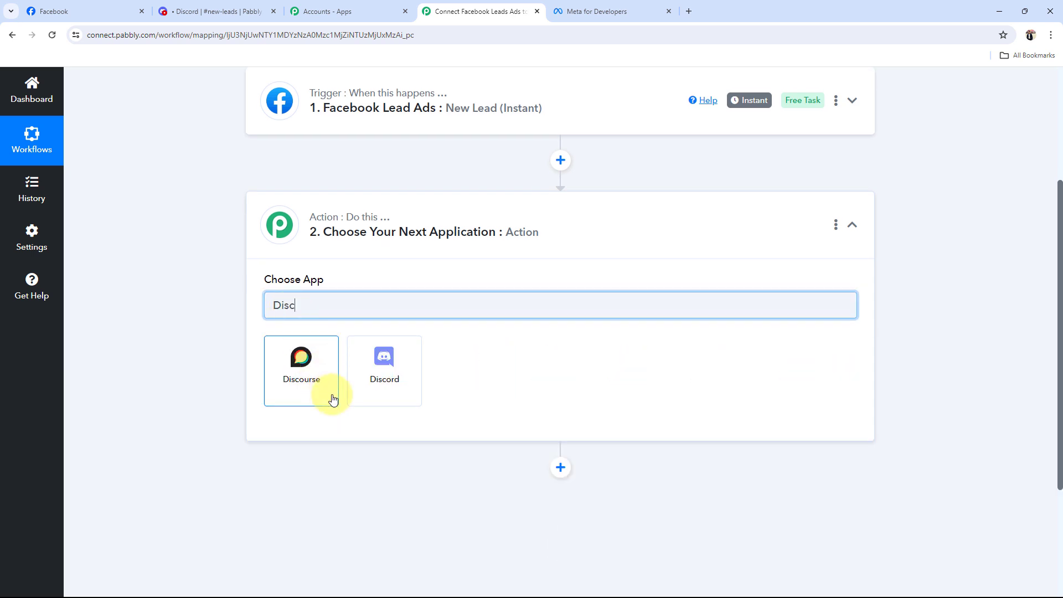
{"action": "left_click", "coordinate": [386, 360]}
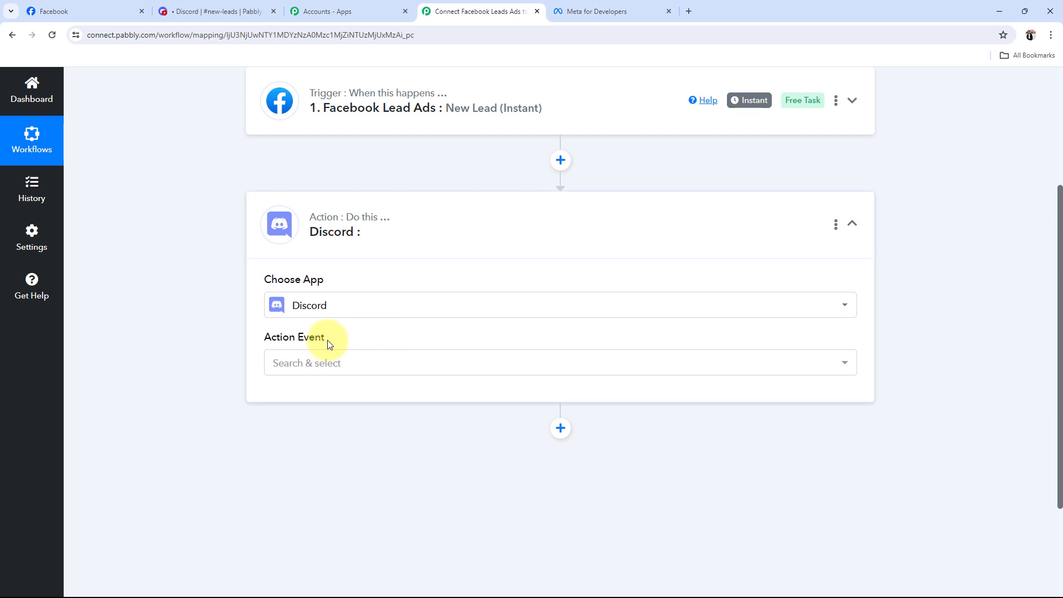
{"action": "left_click", "coordinate": [299, 361]}
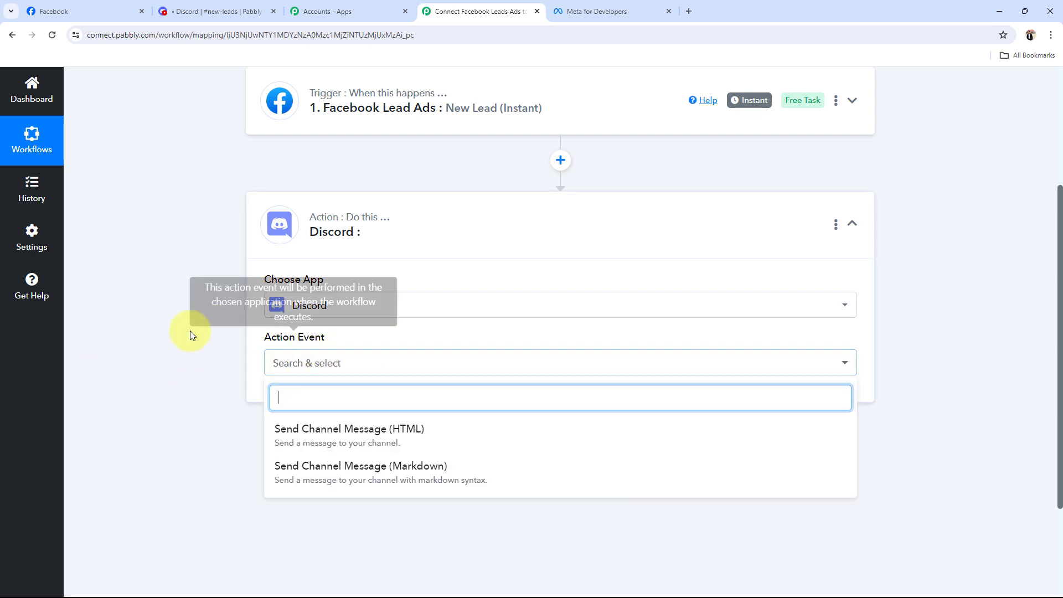
{"action": "left_click", "coordinate": [316, 438]}
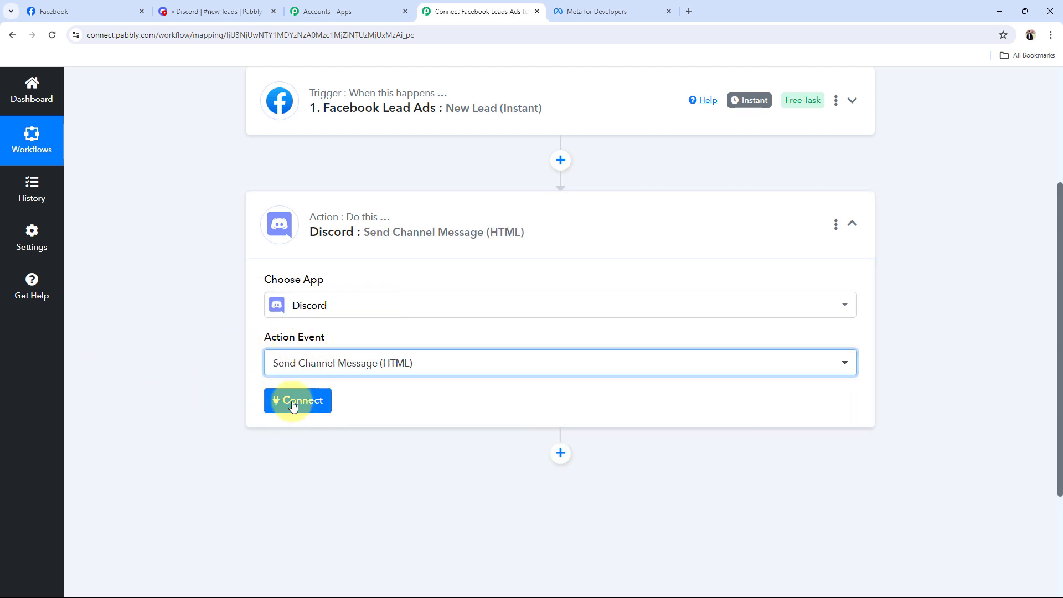
{"action": "left_click", "coordinate": [564, 252]}
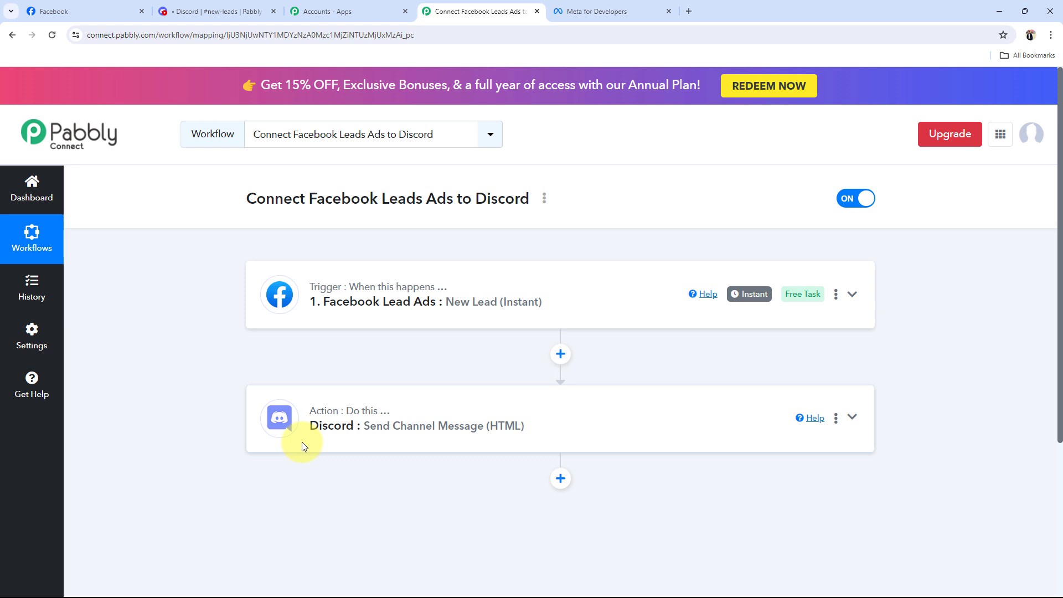
Connect the Facebook Lead Ads trigger through a new connection named "Facebook Lead Ads #125".
{"action": "left_click", "coordinate": [351, 321]}
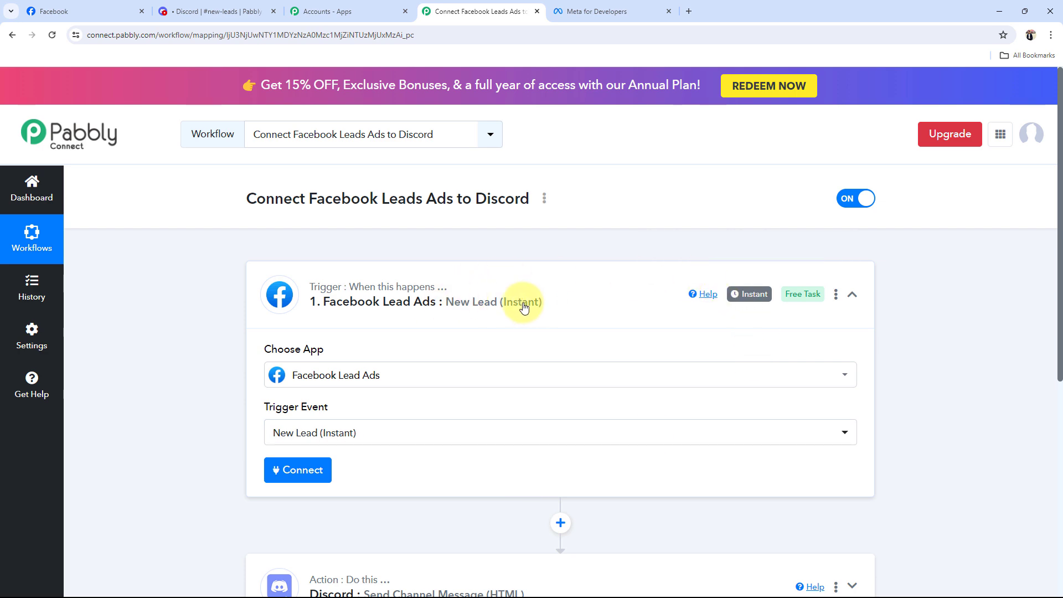
{"action": "left_click", "coordinate": [298, 469]}
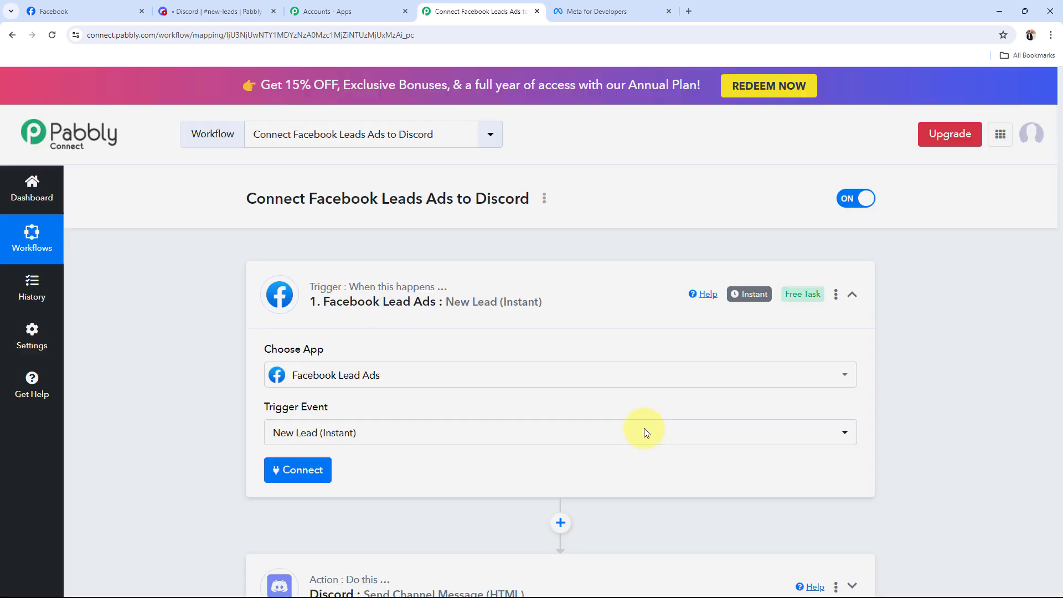
{"action": "left_click_drag", "start_coordinate": [571, 86], "coordinate": [732, 87]}
{"action": "left_click", "coordinate": [492, 210]}
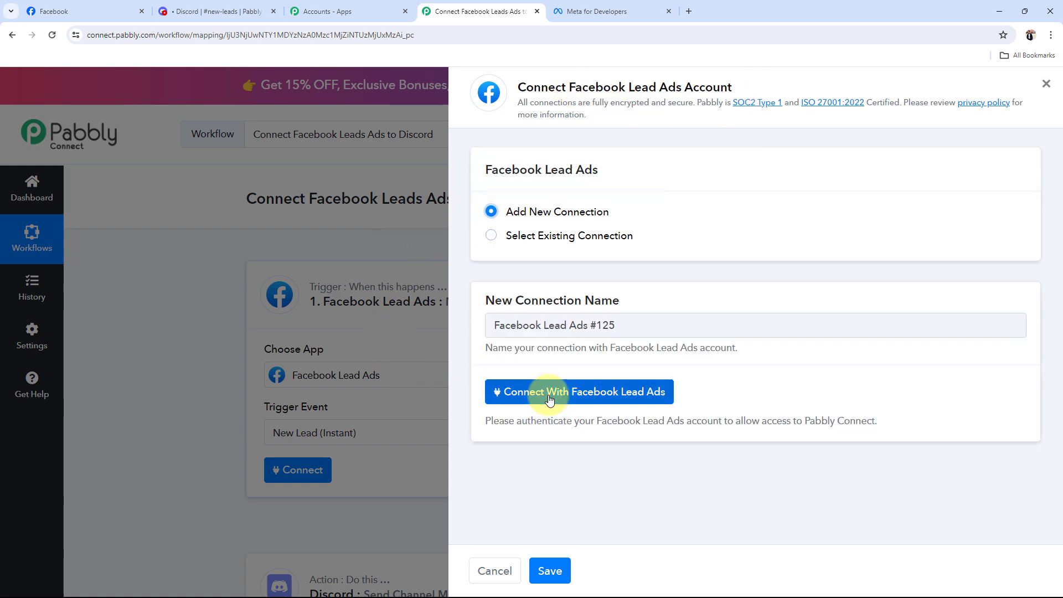
{"action": "left_click", "coordinate": [546, 394]}
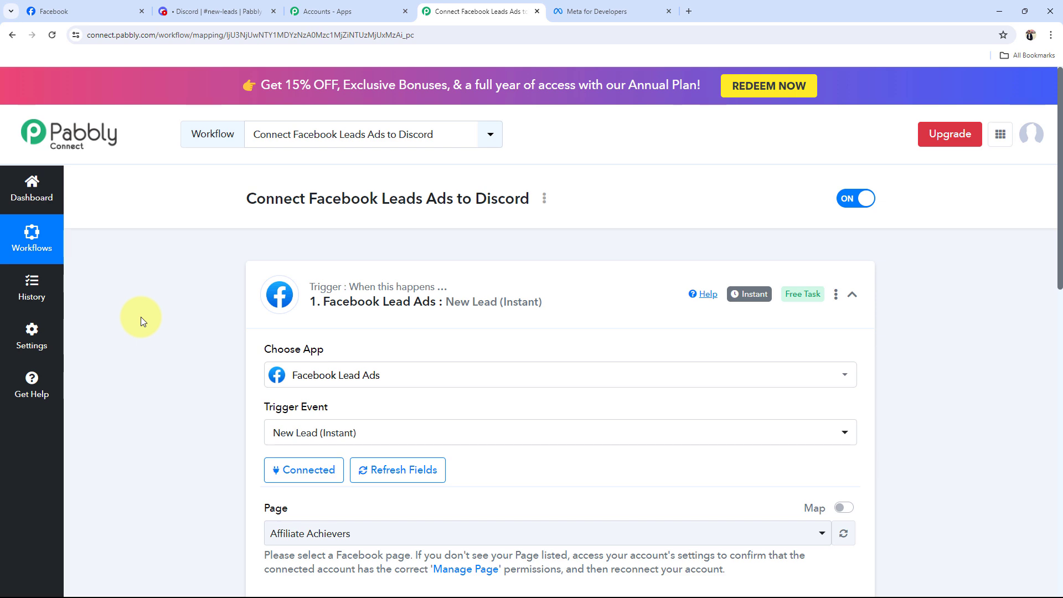
Browse the trigger's selectable Facebook pages and check the business page's name in Facebook.
{"action": "scroll", "coordinate": [140, 317], "scroll_direction": "down", "scroll_amount": 3}
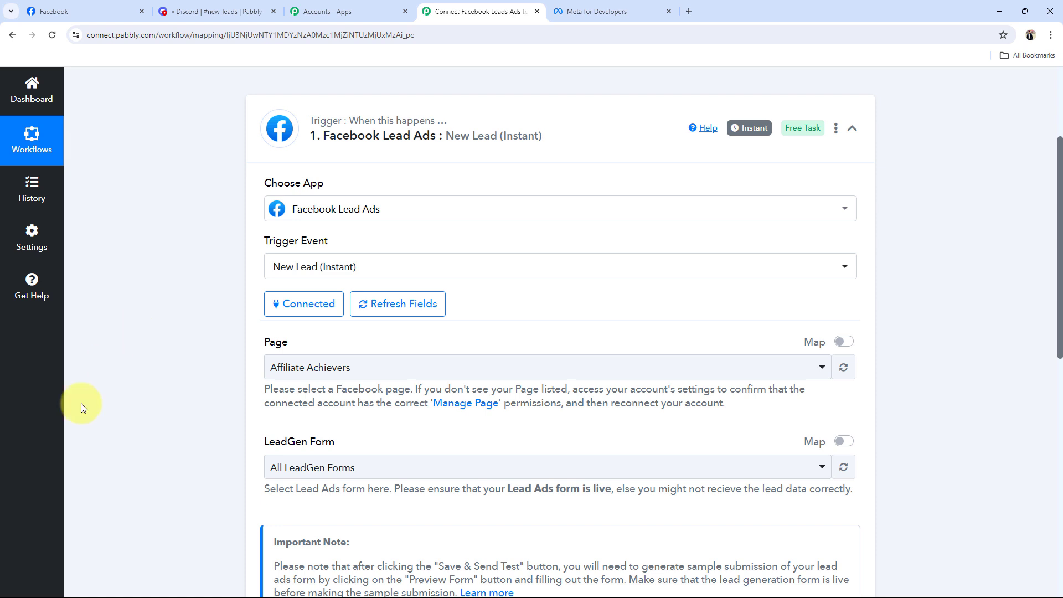
{"action": "left_click", "coordinate": [293, 370]}
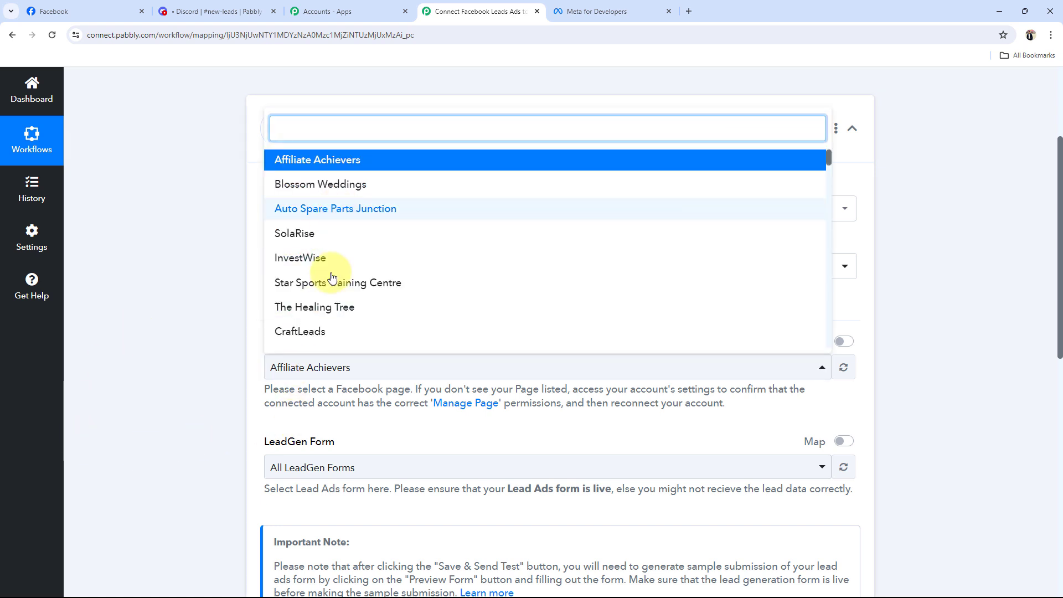
{"action": "scroll", "coordinate": [352, 272], "scroll_direction": "down", "scroll_amount": 1}
{"action": "scroll", "coordinate": [353, 272], "scroll_direction": "down", "scroll_amount": 2}
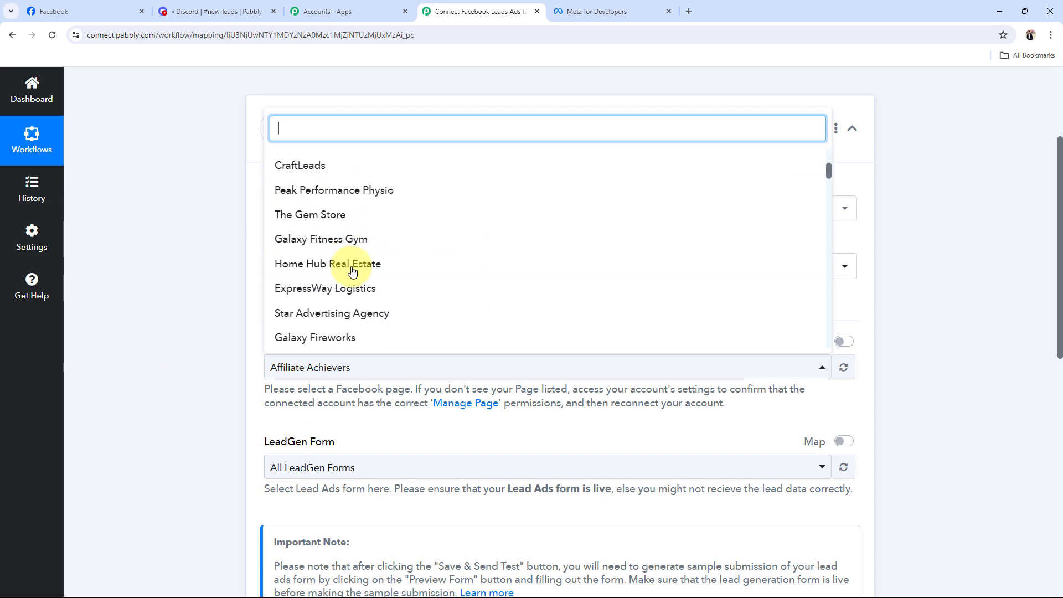
{"action": "scroll", "coordinate": [352, 271], "scroll_direction": "up", "scroll_amount": 3}
{"action": "left_click", "coordinate": [190, 387]}
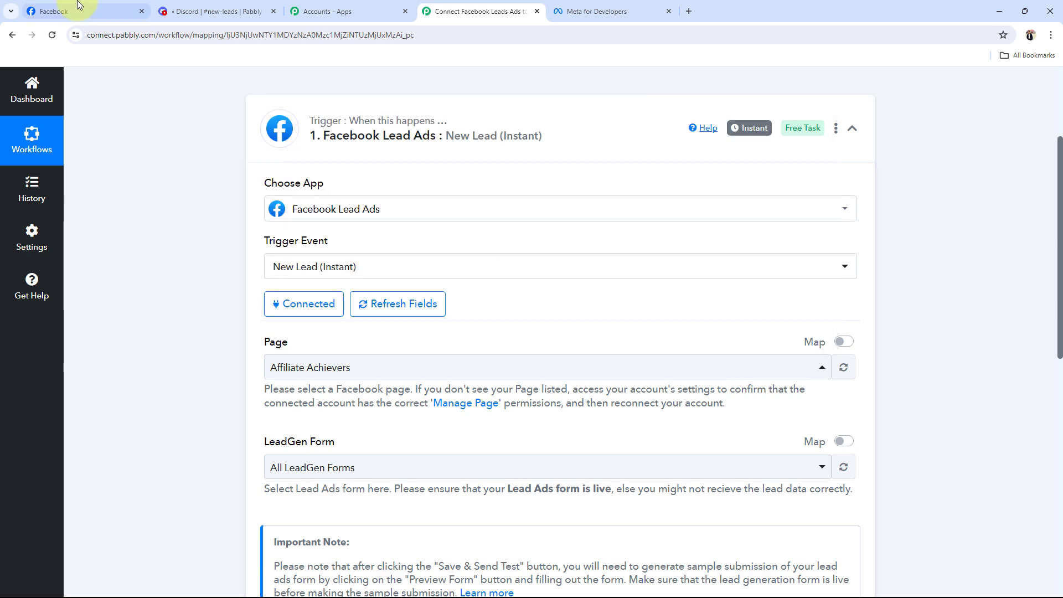
{"action": "left_click", "coordinate": [78, 11]}
{"action": "left_click_drag", "start_coordinate": [430, 429], "coordinate": [637, 423]}
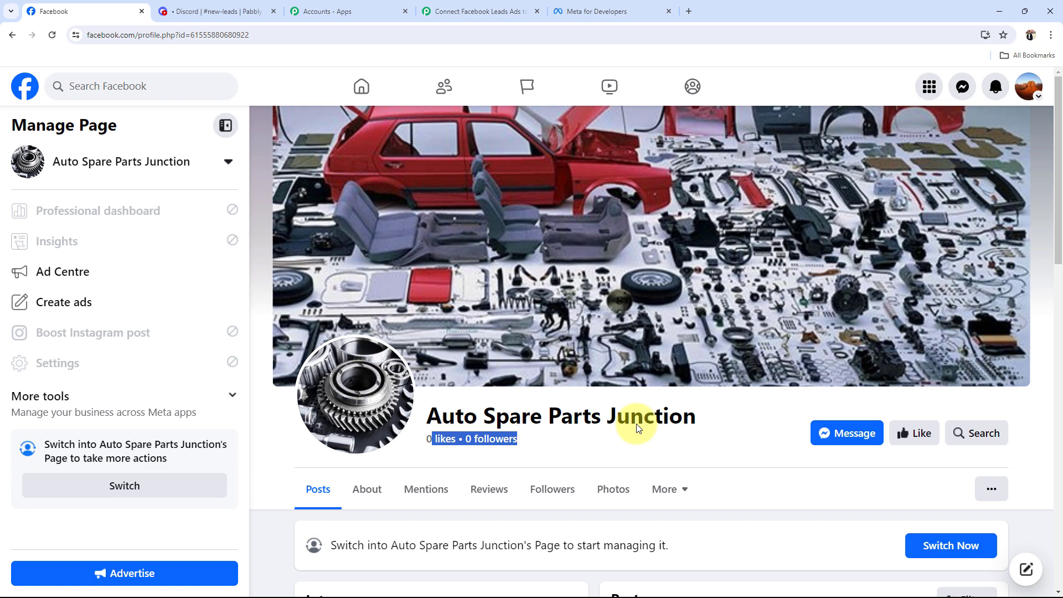
Return to the Pabbly Connect workflow and set the trigger's page to Auto Spare Parts Junction.
{"action": "left_click", "coordinate": [582, 12]}
{"action": "left_click", "coordinate": [476, 11]}
{"action": "left_click", "coordinate": [299, 370]}
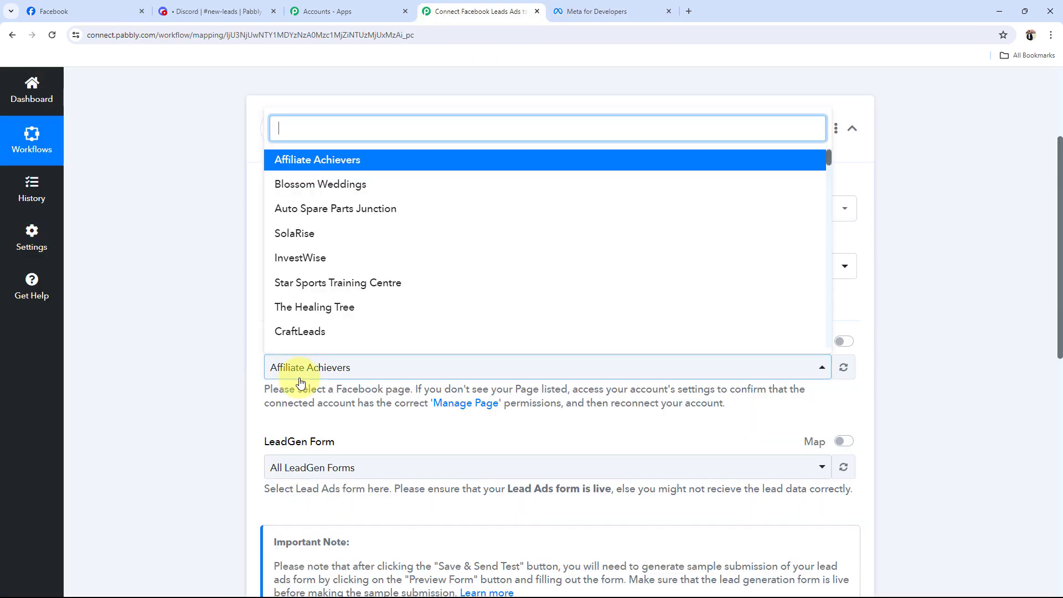
{"action": "type", "text": "Au"}
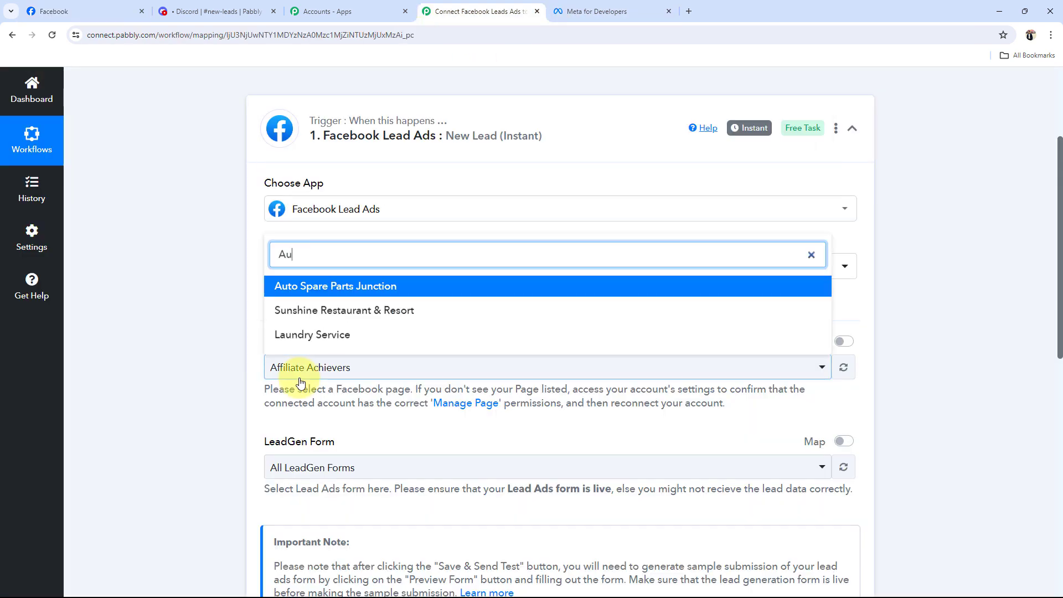
{"action": "left_click", "coordinate": [322, 286]}
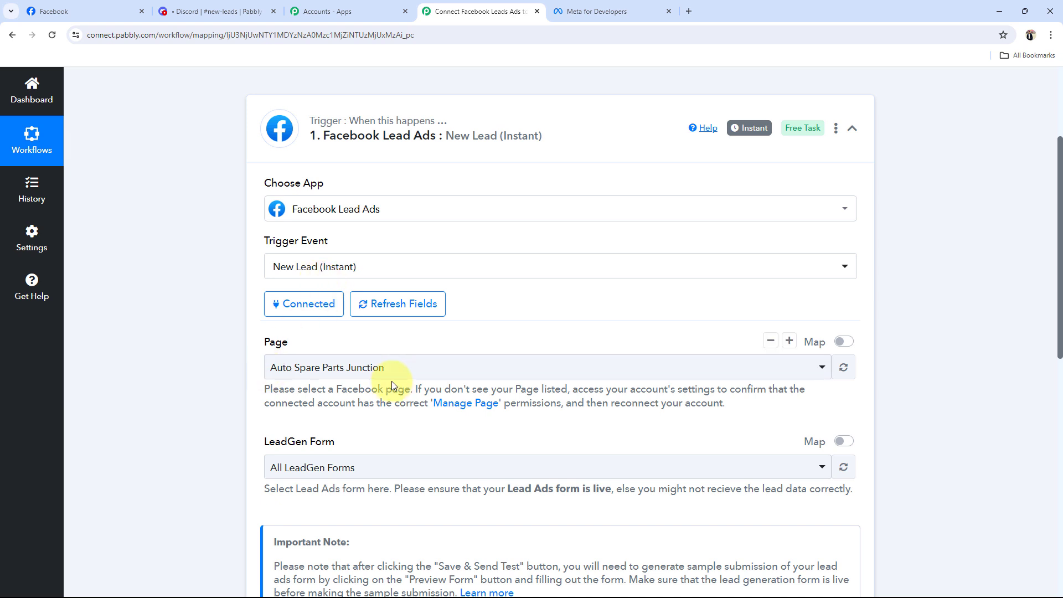
Set the trigger's LeadGen form to Lead Form.
{"action": "scroll", "coordinate": [282, 393], "scroll_direction": "down", "scroll_amount": 1}
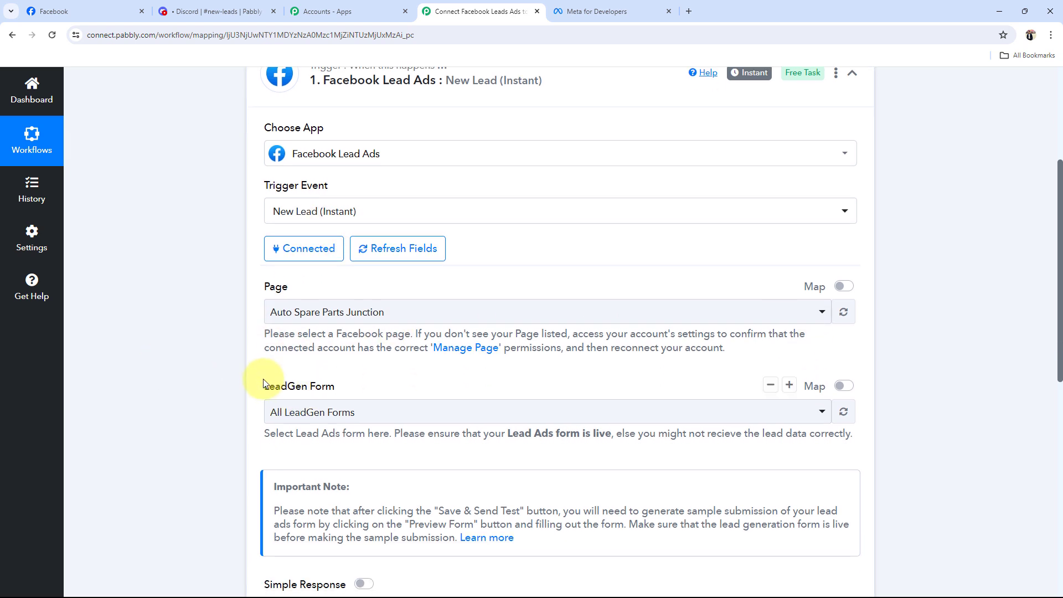
{"action": "triple_click", "coordinate": [308, 392]}
{"action": "left_click", "coordinate": [231, 391]}
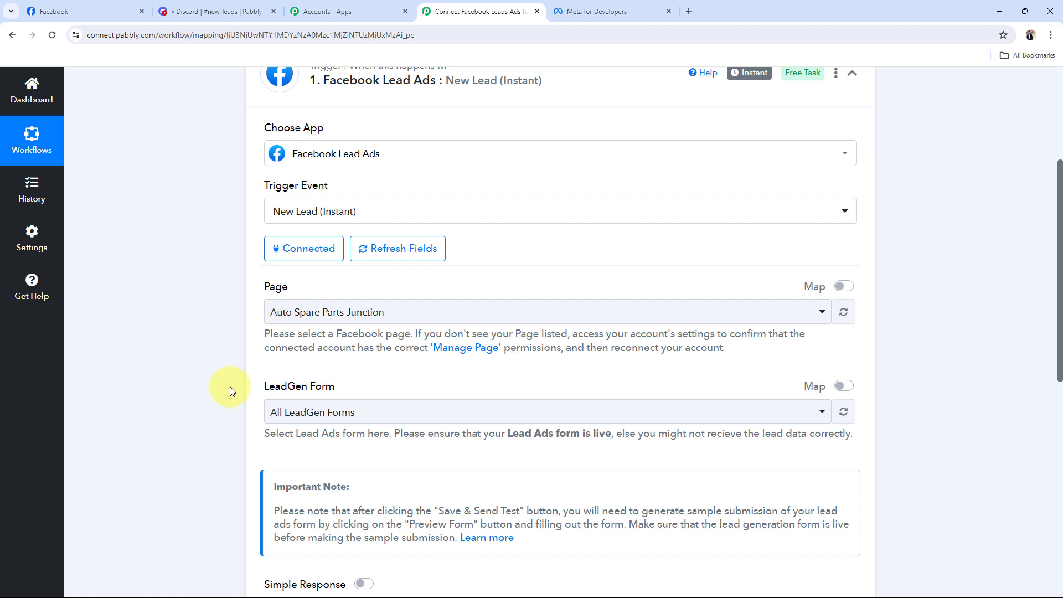
{"action": "scroll", "coordinate": [230, 387], "scroll_direction": "down", "scroll_amount": 1}
{"action": "left_click", "coordinate": [344, 362]}
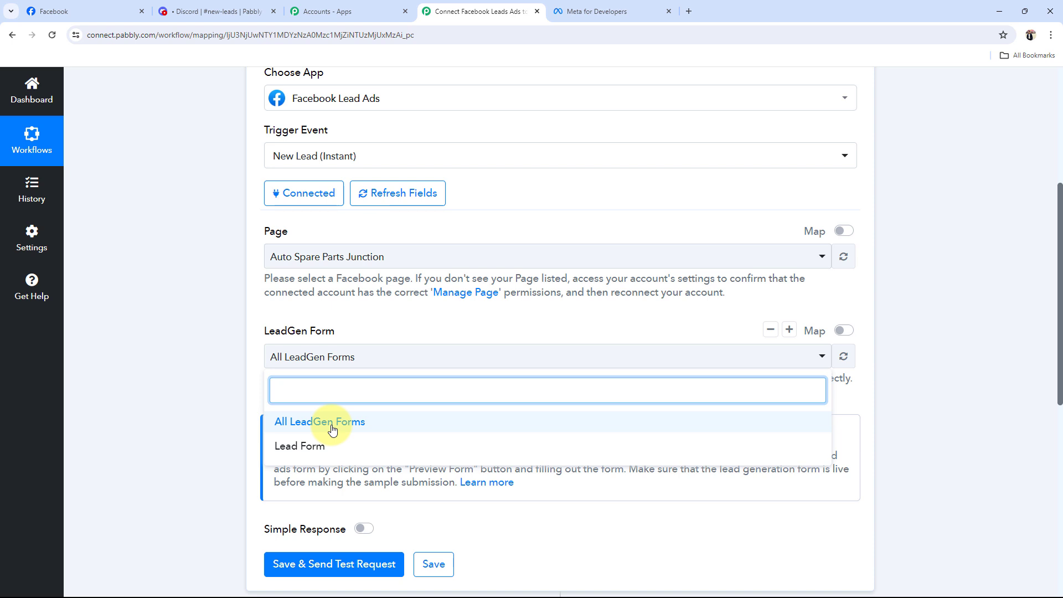
{"action": "left_click", "coordinate": [302, 447]}
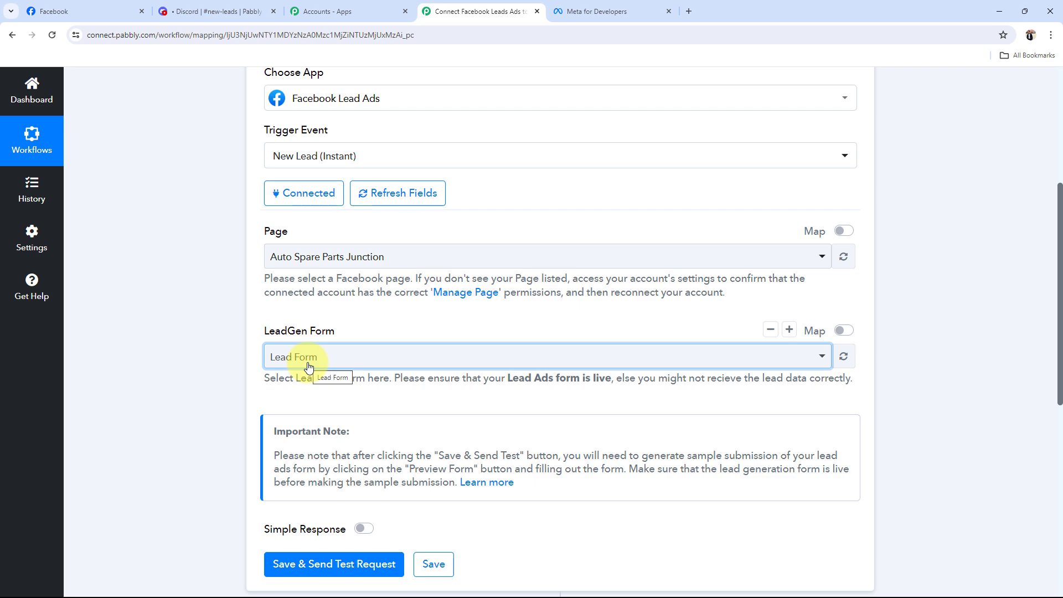
Save the trigger, send its test request, and read the note about making a test submission.
{"action": "left_click", "coordinate": [285, 564]}
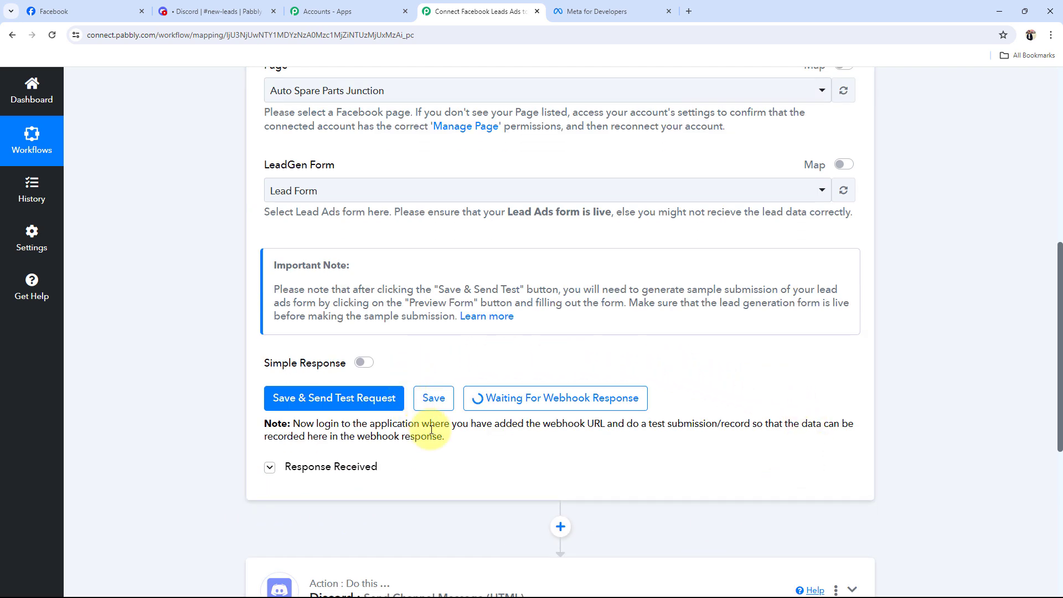
{"action": "left_click_drag", "start_coordinate": [297, 430], "coordinate": [456, 441]}
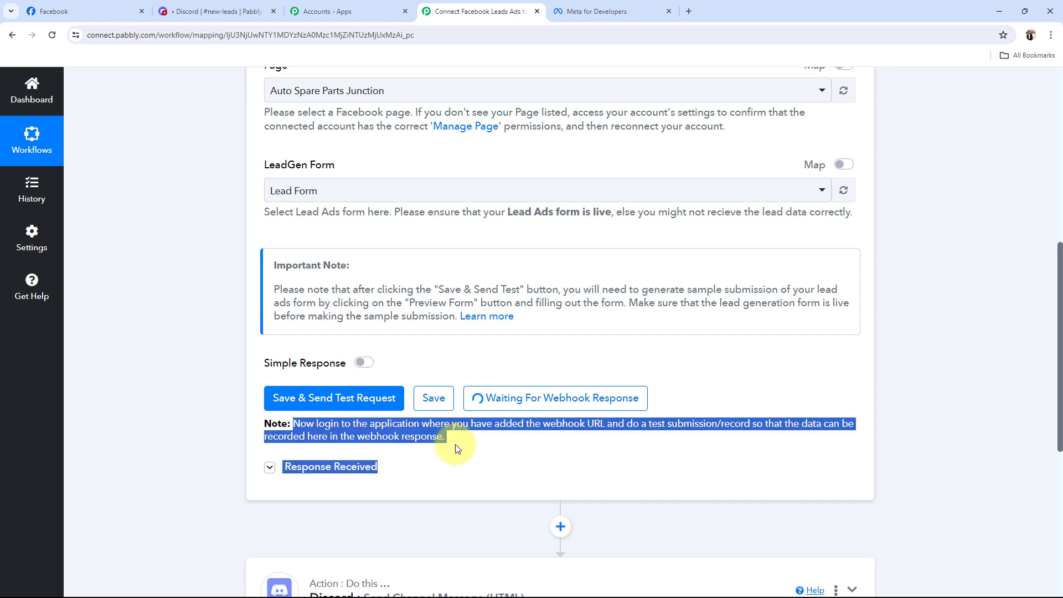
{"action": "left_click", "coordinate": [463, 444]}
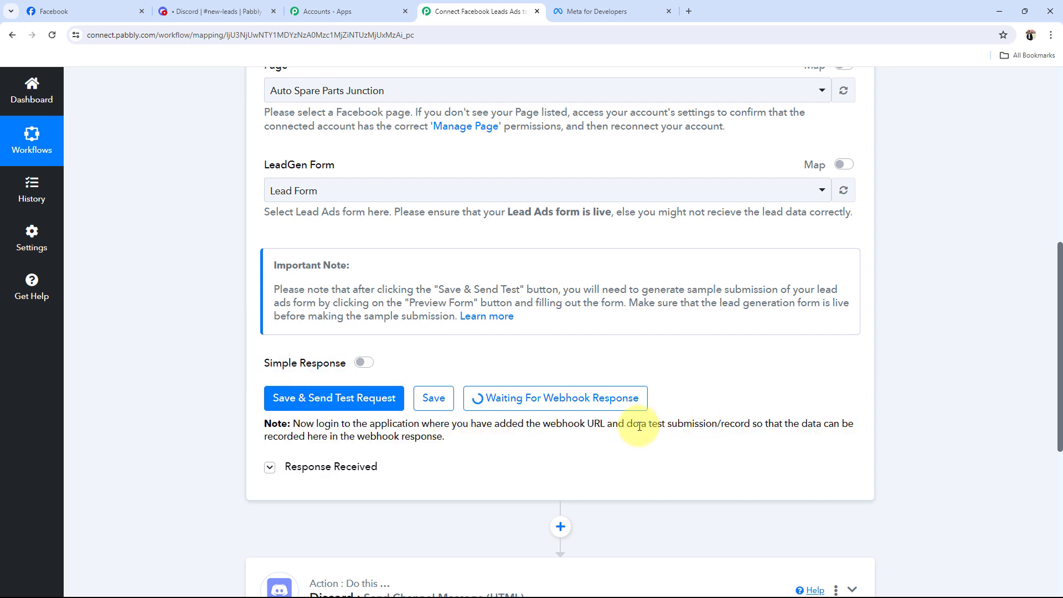
{"action": "left_click_drag", "start_coordinate": [644, 427], "coordinate": [724, 422]}
{"action": "left_click", "coordinate": [703, 381]}
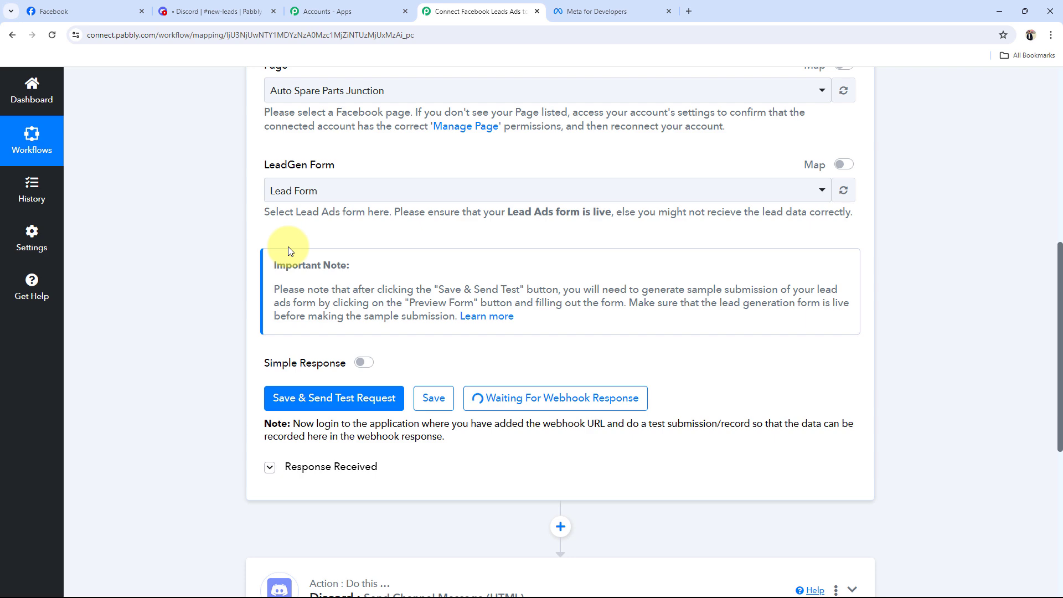
Switch to Meta for Developers and open the Lead Ads Testing Tool from the developer tools.
{"action": "left_click", "coordinate": [590, 12]}
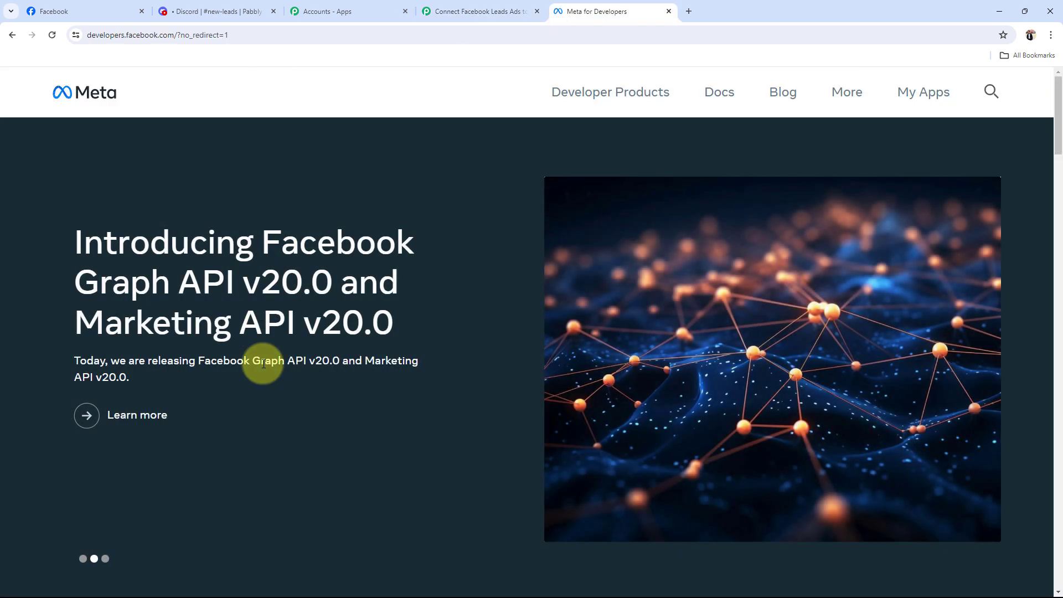
{"action": "left_click", "coordinate": [908, 93]}
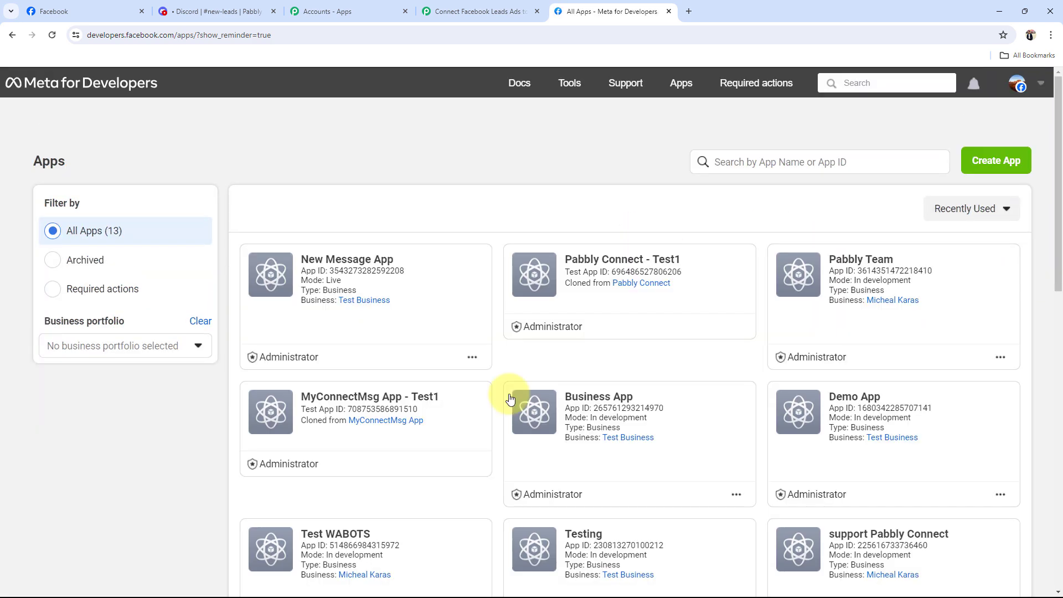
{"action": "left_click", "coordinate": [569, 82]}
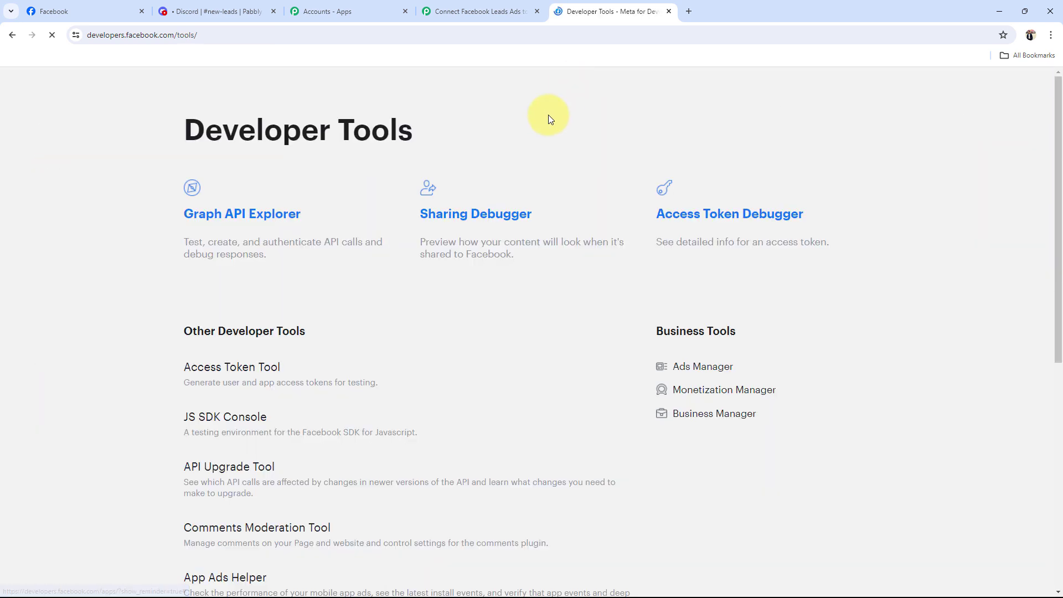
{"action": "scroll", "coordinate": [170, 457], "scroll_direction": "down", "scroll_amount": 5}
{"action": "left_click", "coordinate": [212, 396]}
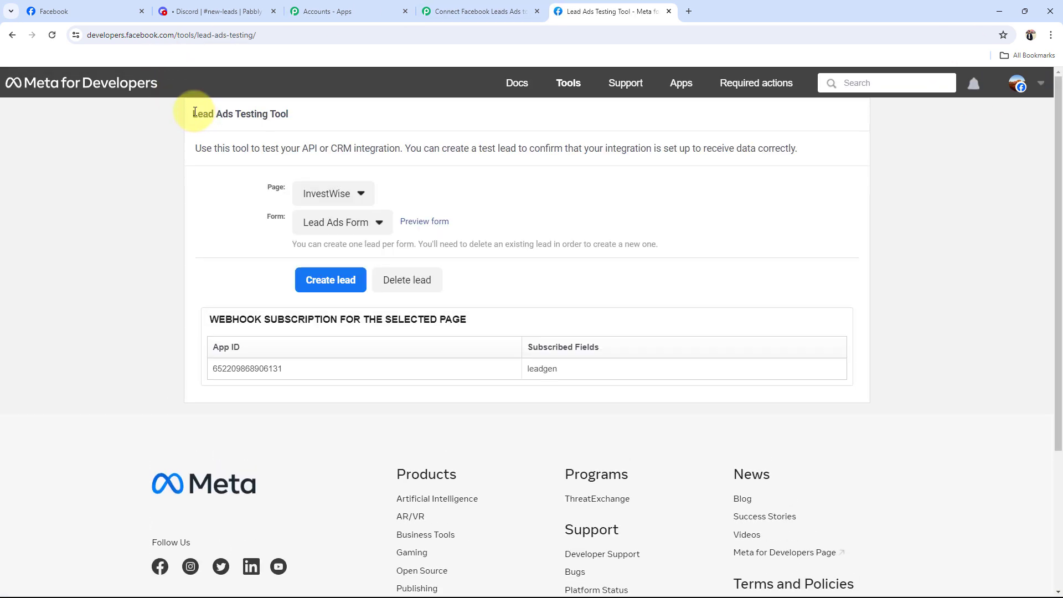
{"action": "left_click_drag", "start_coordinate": [190, 112], "coordinate": [308, 114]}
{"action": "left_click", "coordinate": [249, 222]}
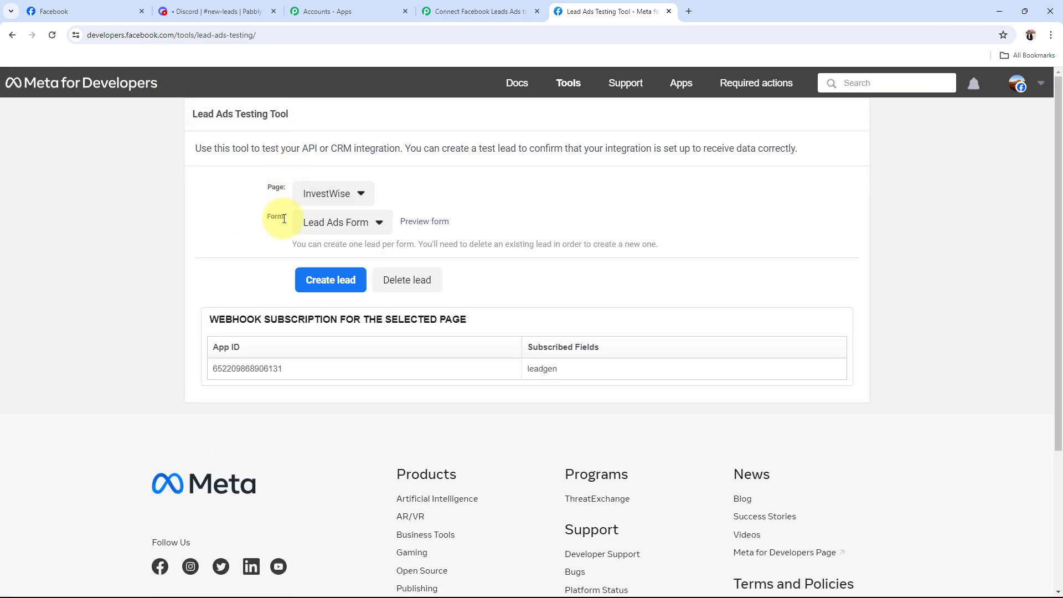
Set the testing tool's page to Auto Spare Parts Junction and its form to Lead Form.
{"action": "left_click", "coordinate": [324, 199]}
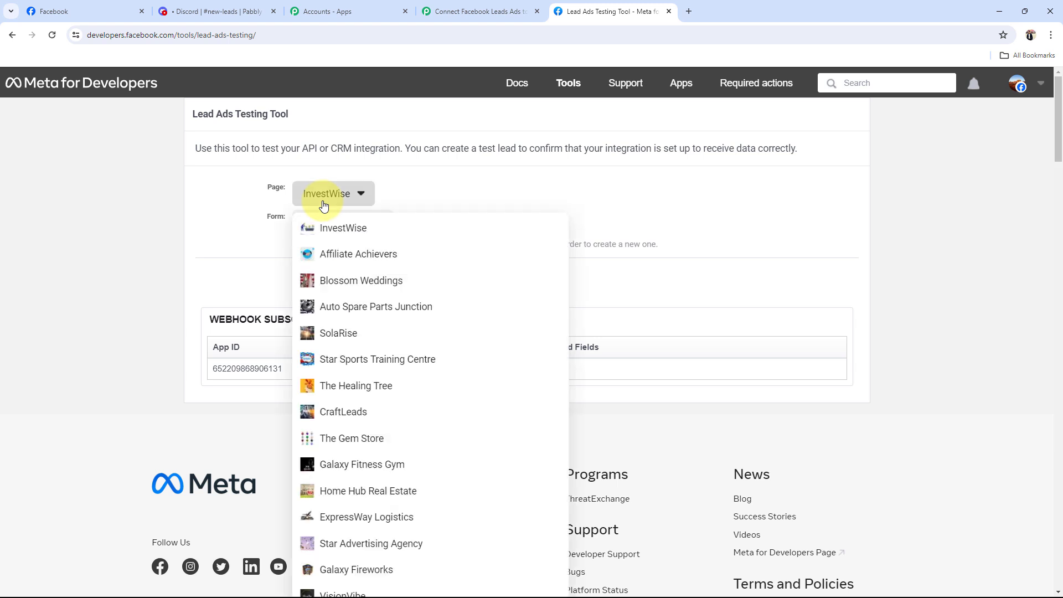
{"action": "left_click", "coordinate": [332, 306]}
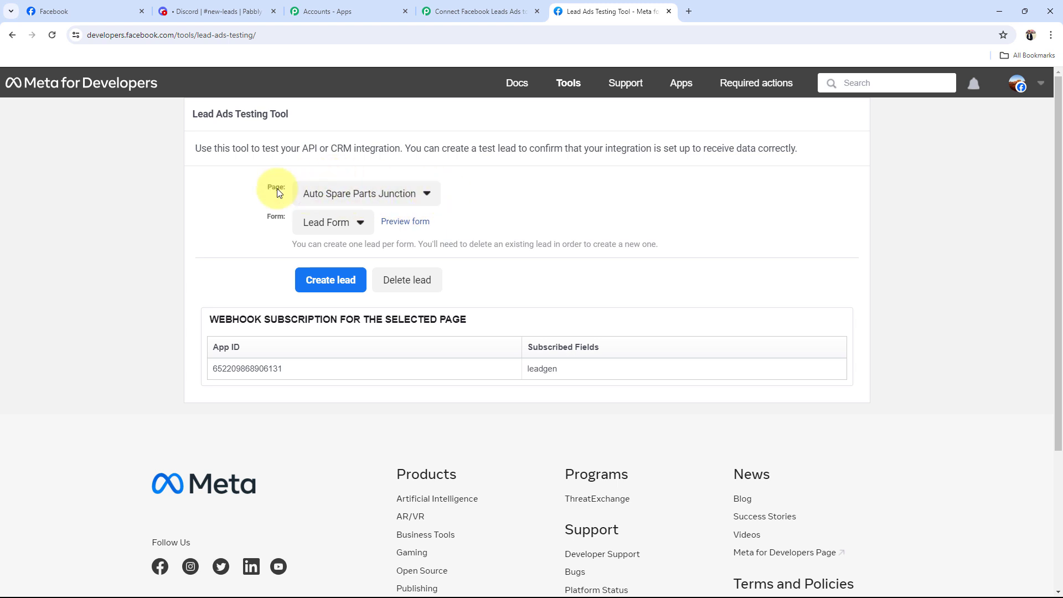
{"action": "left_click", "coordinate": [332, 227]}
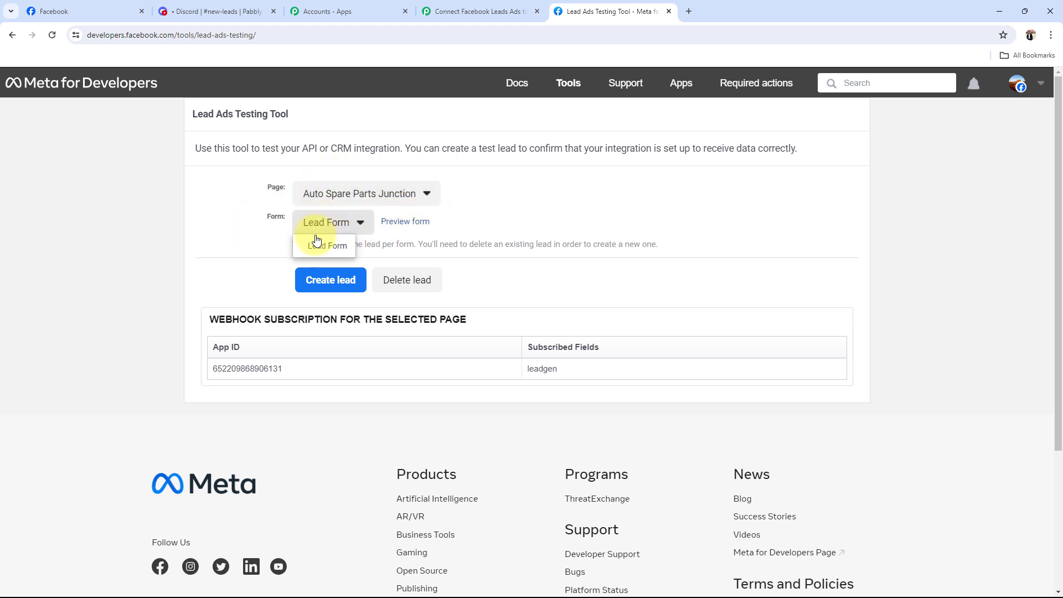
{"action": "left_click", "coordinate": [319, 246]}
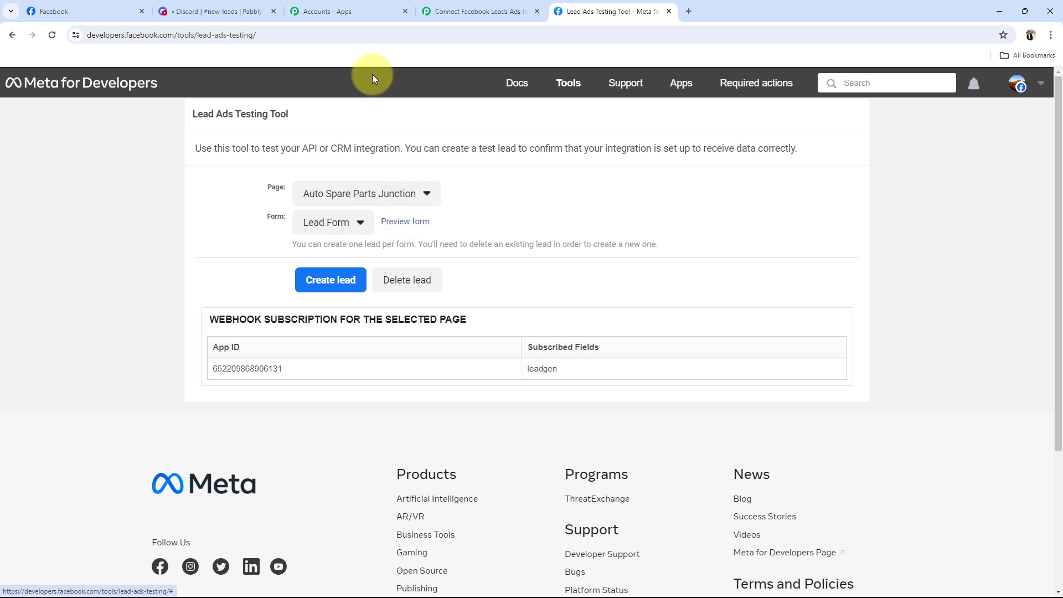
{"action": "left_click", "coordinate": [464, 11]}
{"action": "left_click", "coordinate": [610, 11]}
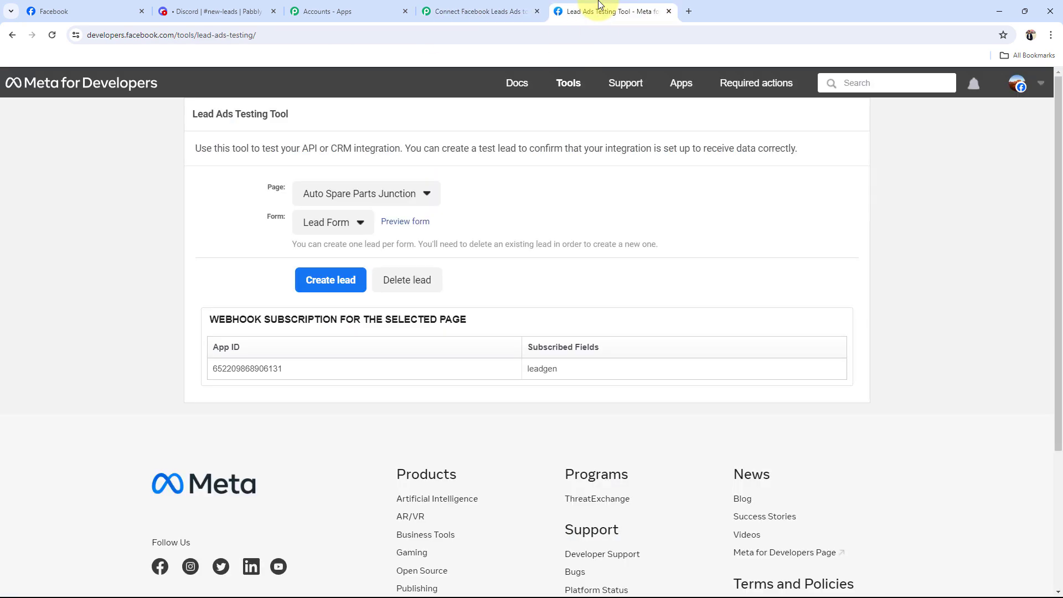
Open the Lead Form preview and fill in the test lead's full name, email and phone number.
{"action": "left_click", "coordinate": [410, 223]}
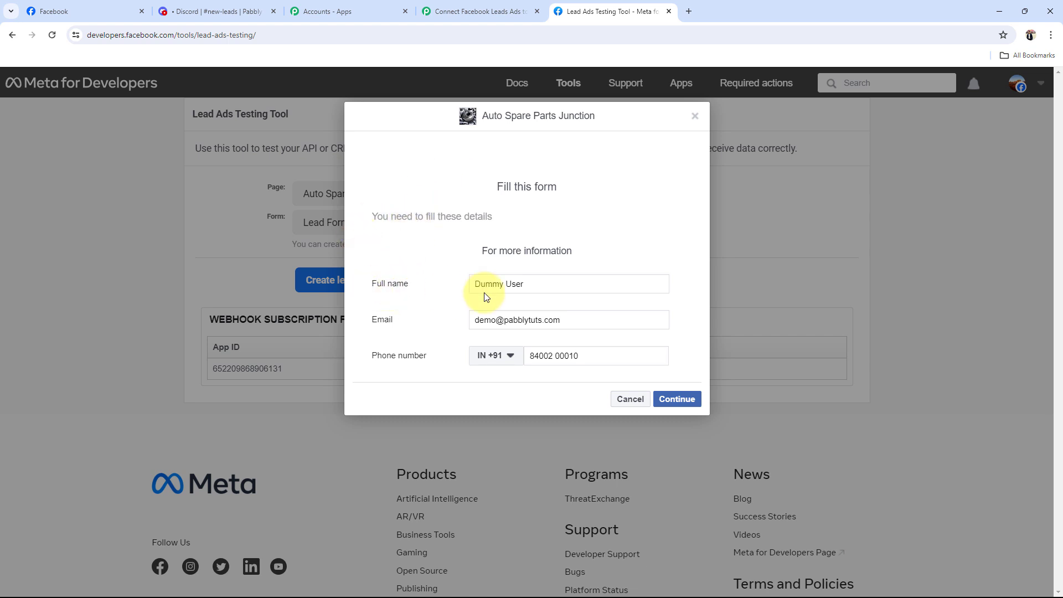
{"action": "left_click_drag", "start_coordinate": [535, 284], "coordinate": [442, 293]}
{"action": "left_click", "coordinate": [407, 312]}
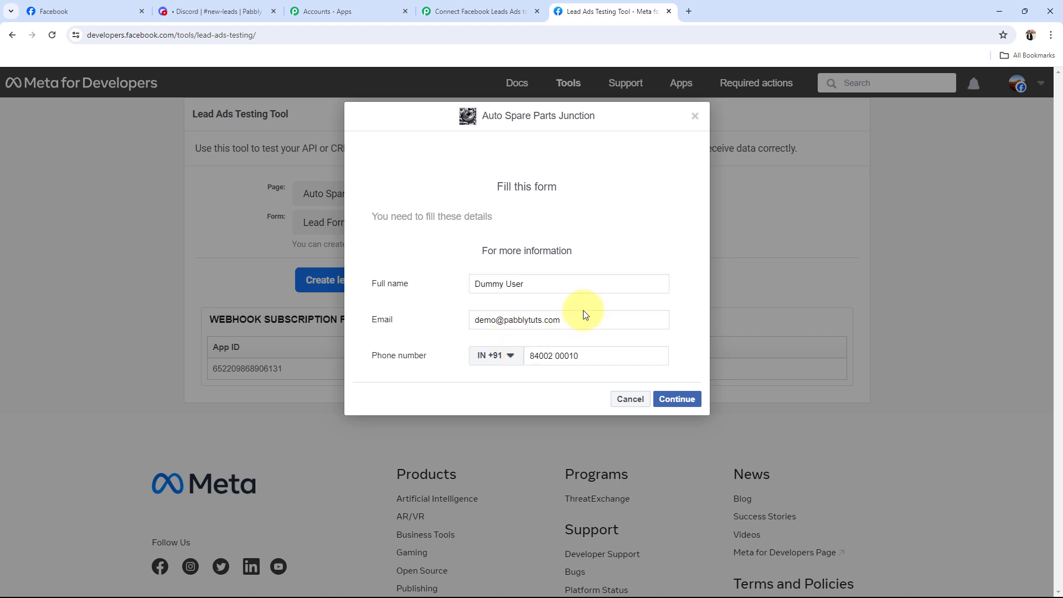
{"action": "left_click_drag", "start_coordinate": [579, 317], "coordinate": [493, 325]}
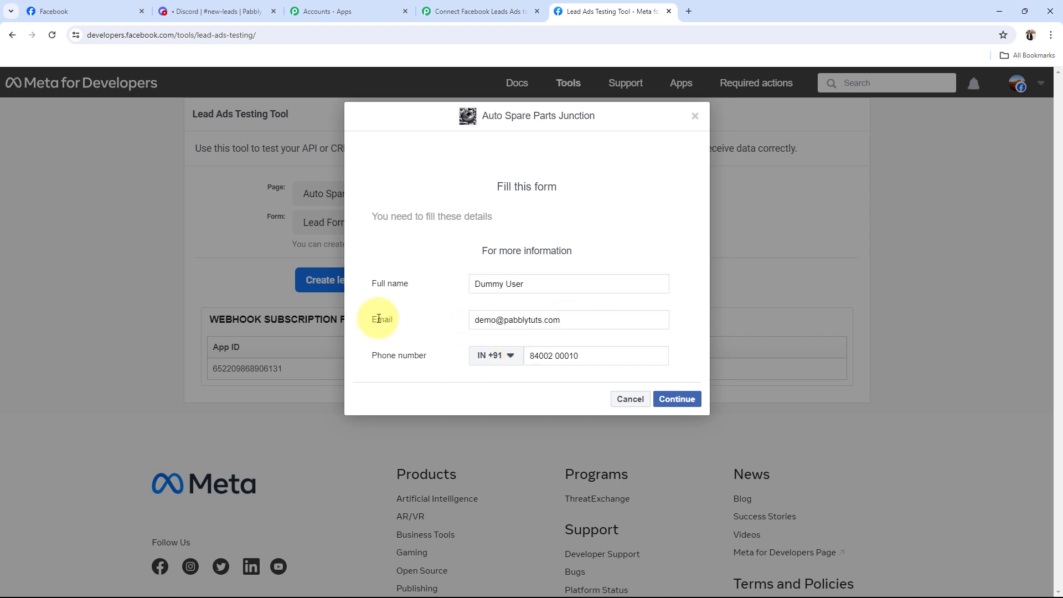
{"action": "left_click", "coordinate": [593, 356]}
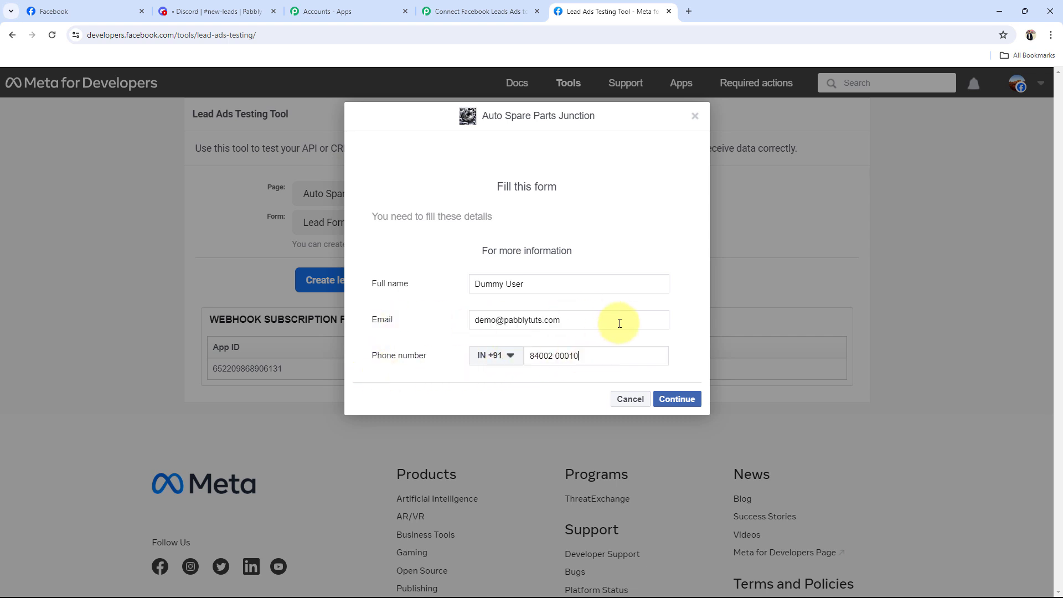
Submit the test lead and close the form preview.
{"action": "left_click", "coordinate": [685, 404]}
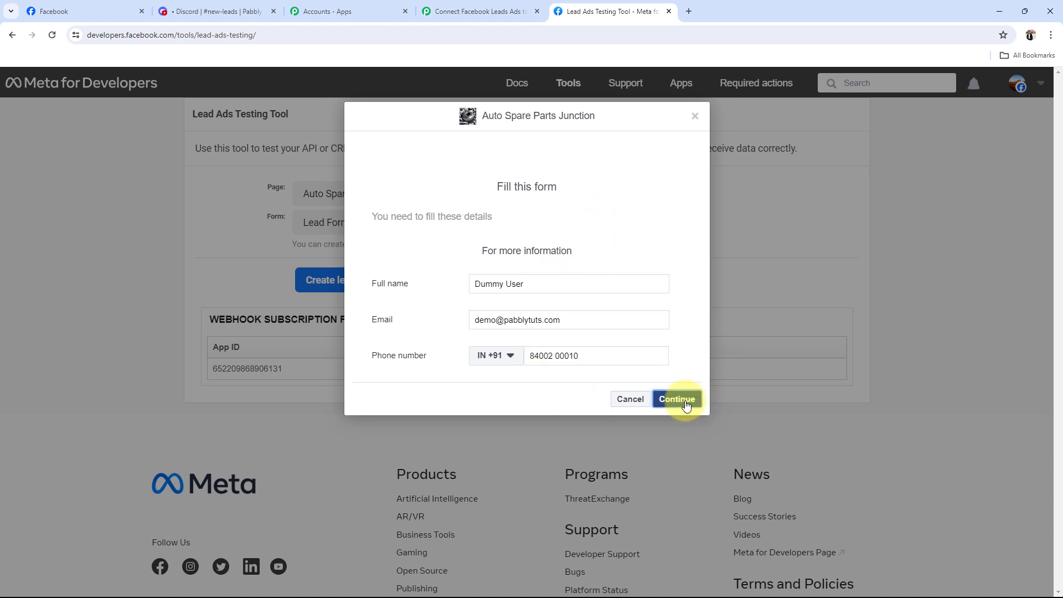
{"action": "left_click", "coordinate": [696, 282]}
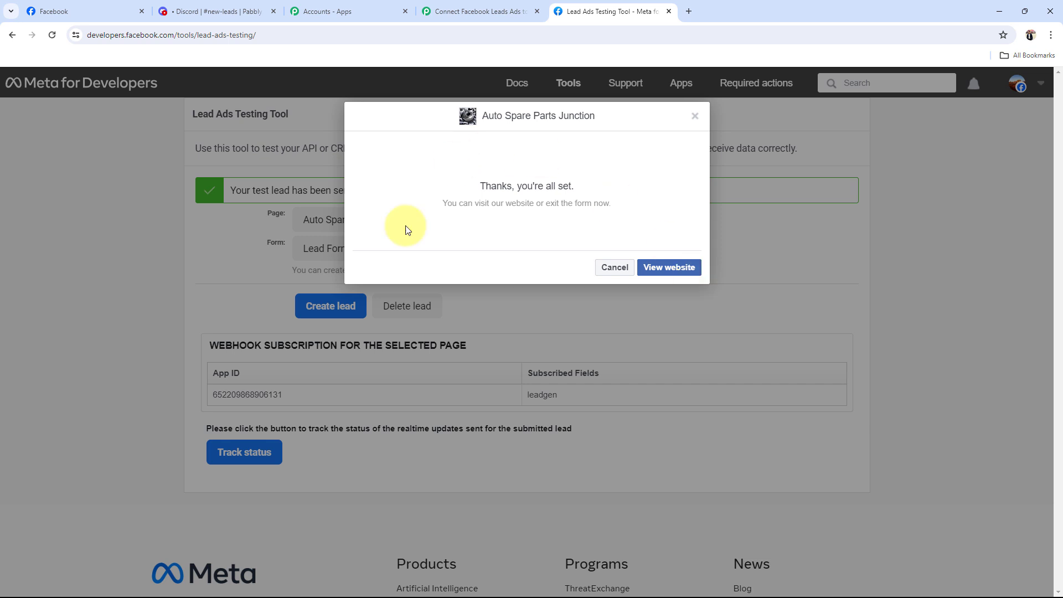
{"action": "left_click", "coordinate": [615, 270]}
{"action": "left_click_drag", "start_coordinate": [237, 186], "coordinate": [353, 190]}
{"action": "left_click", "coordinate": [297, 269]}
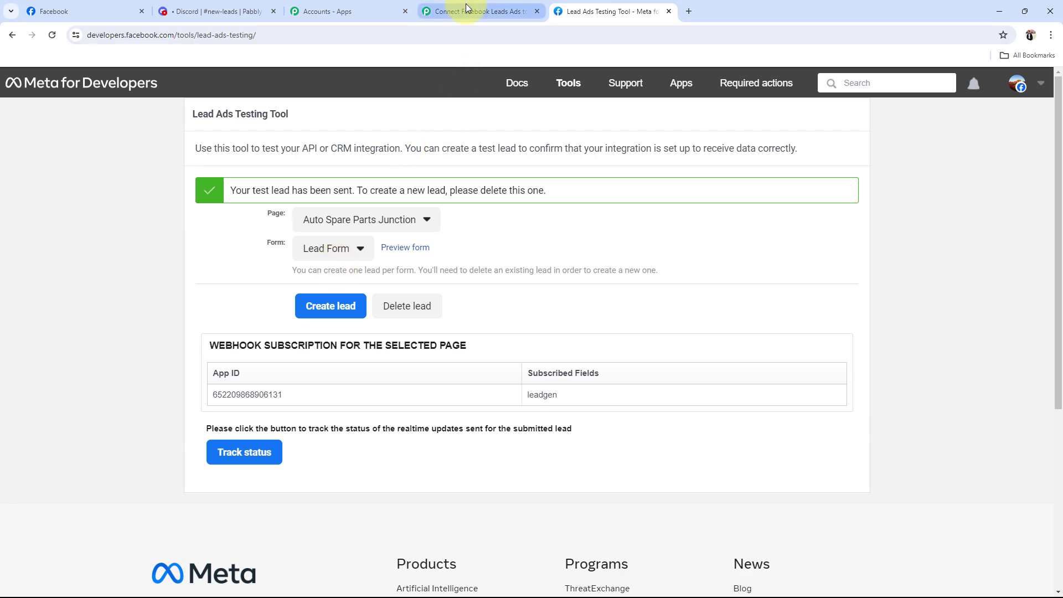
Switch to Pabbly Connect and check the full name, email and phone number in the trigger's received response.
{"action": "left_click", "coordinate": [453, 12]}
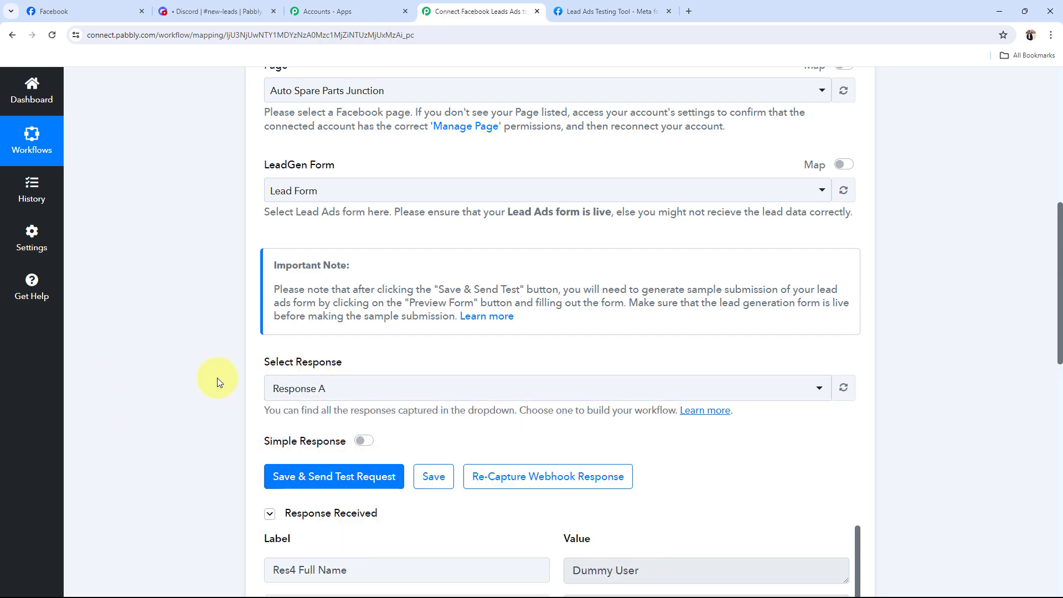
{"action": "scroll", "coordinate": [203, 408], "scroll_direction": "down", "scroll_amount": 7}
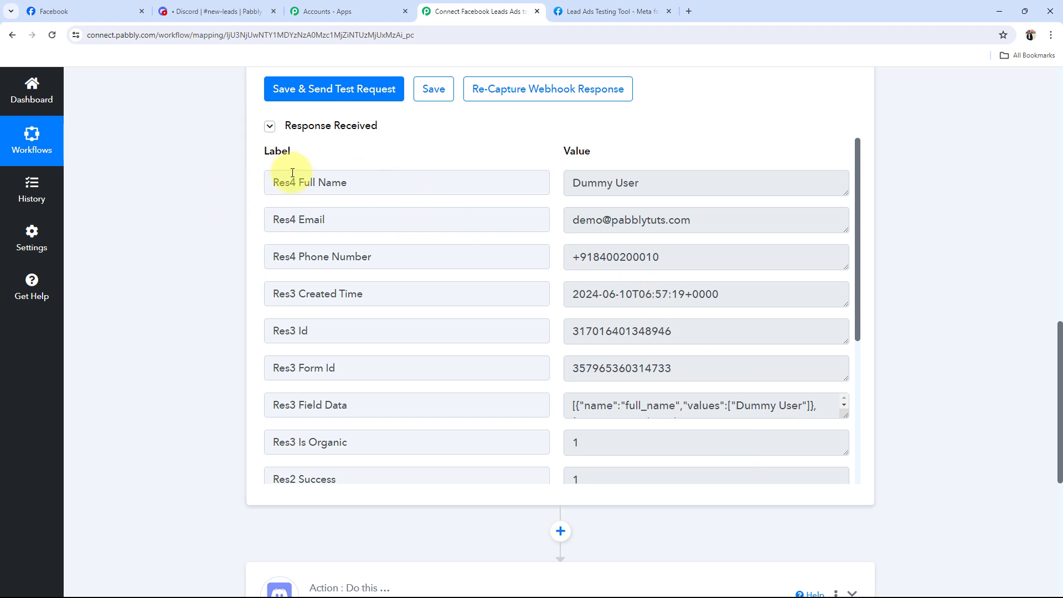
{"action": "triple_click", "coordinate": [392, 185]}
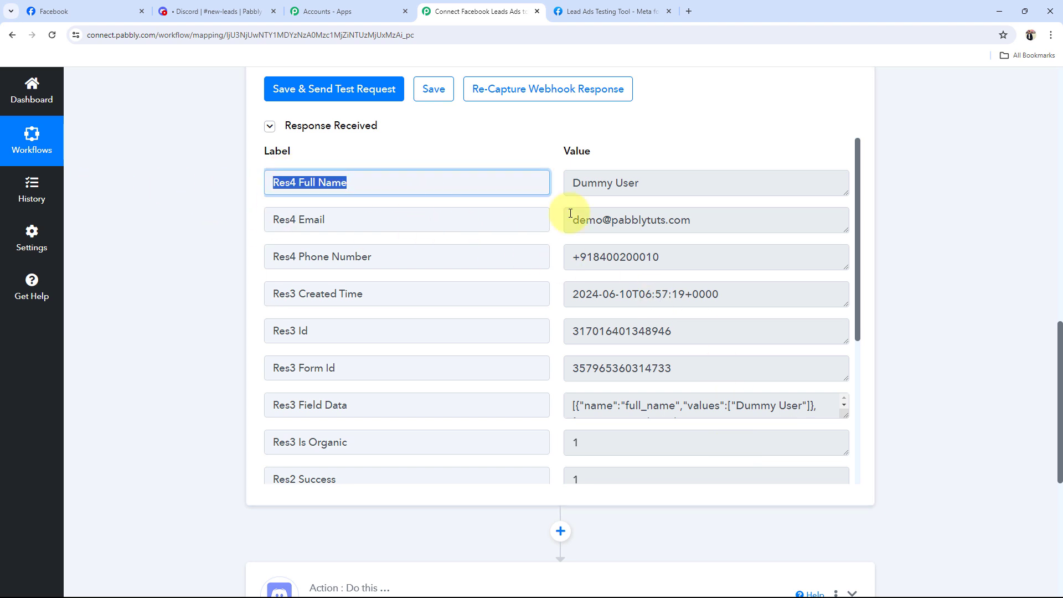
{"action": "triple_click", "coordinate": [663, 188]}
{"action": "triple_click", "coordinate": [582, 219]}
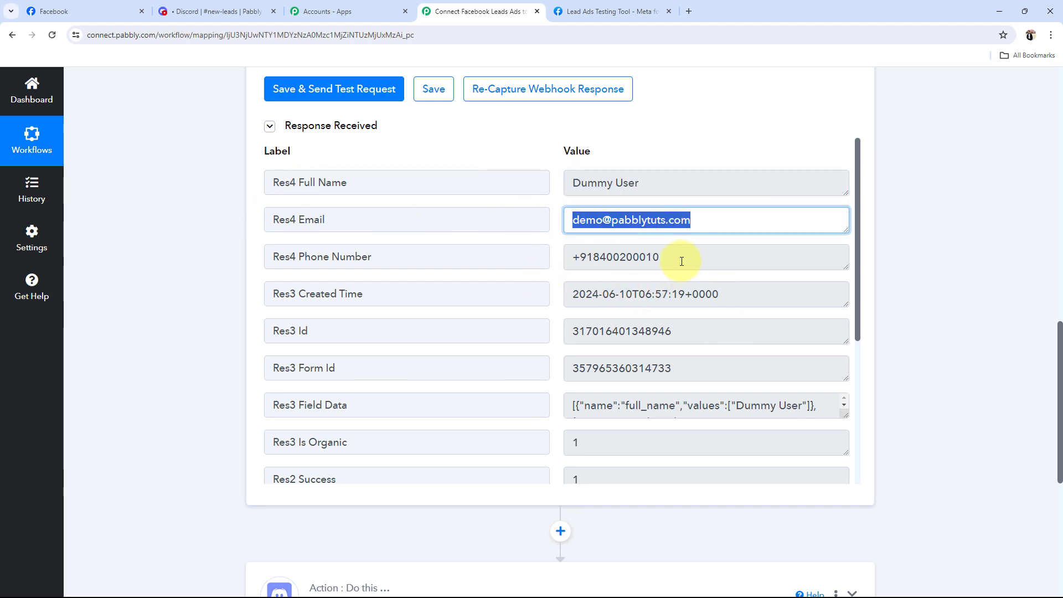
{"action": "left_click_drag", "start_coordinate": [681, 260], "coordinate": [563, 257]}
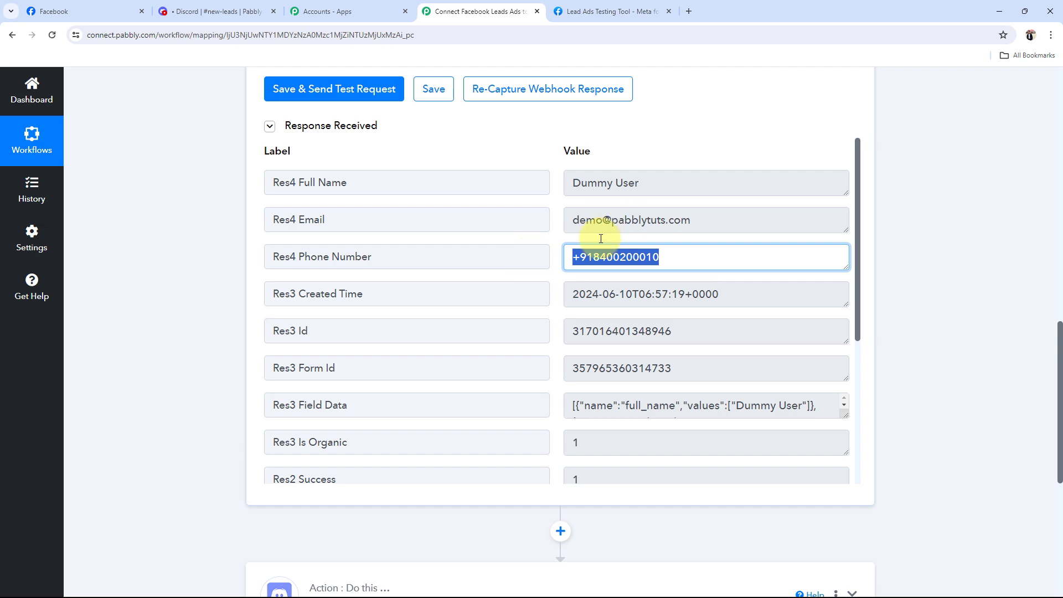
{"action": "left_click", "coordinate": [211, 361]}
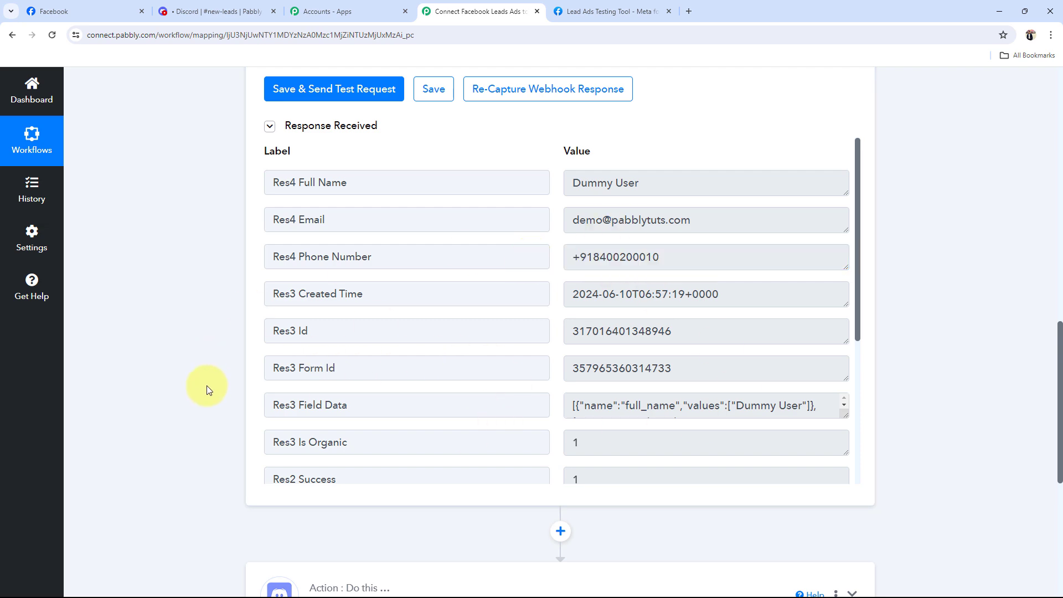
Collapse the Facebook Lead Ads trigger, then open and connect the Discord Send Channel Message (HTML) action to reach its fields.
{"action": "scroll", "coordinate": [200, 383], "scroll_direction": "up", "scroll_amount": 15}
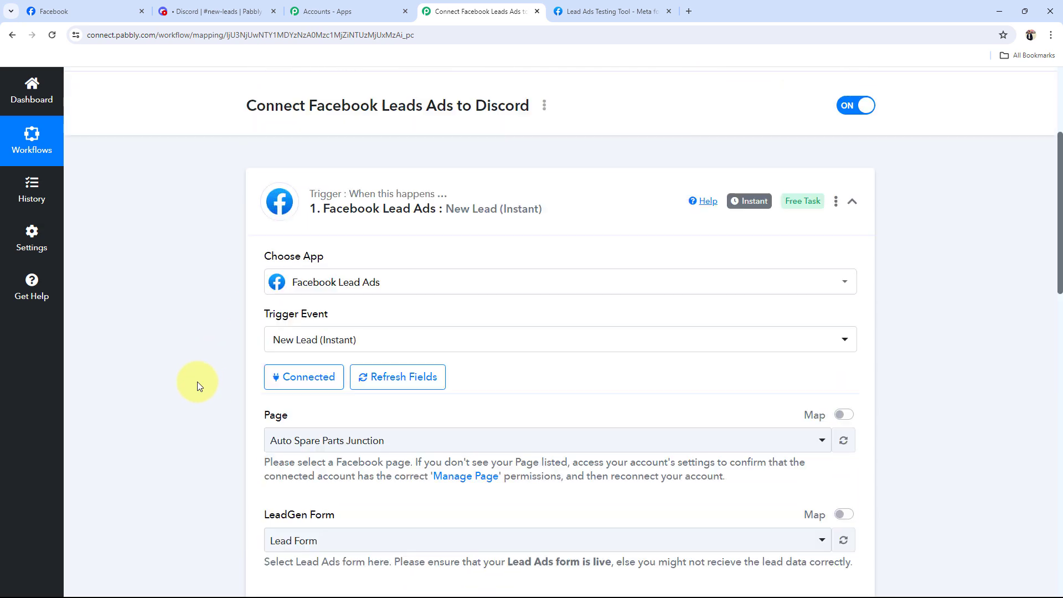
{"action": "left_click", "coordinate": [556, 302]}
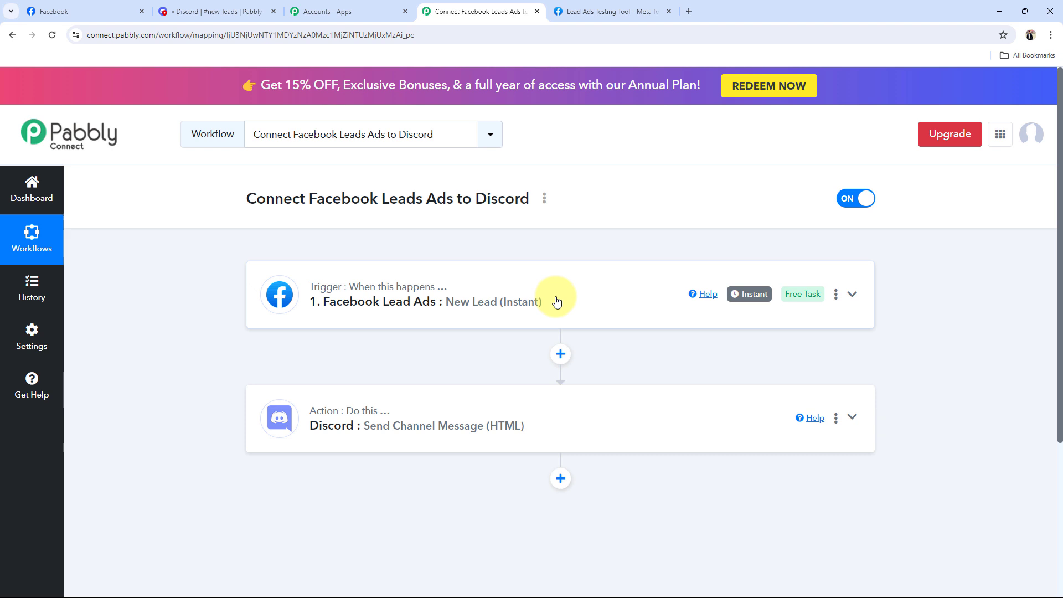
{"action": "left_click", "coordinate": [351, 424]}
{"action": "left_click", "coordinate": [277, 401]}
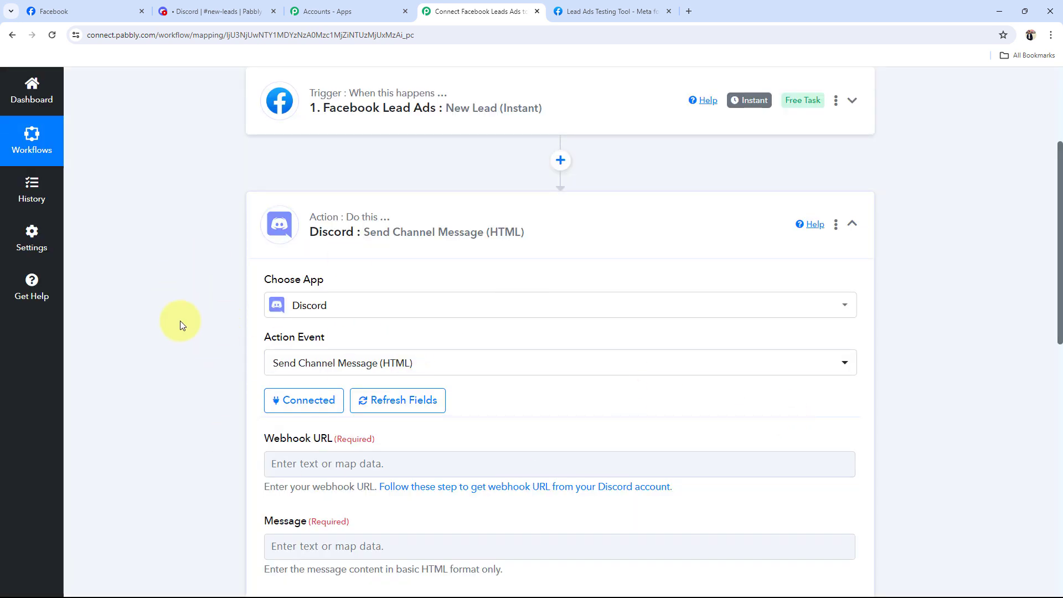
{"action": "scroll", "coordinate": [180, 321], "scroll_direction": "down", "scroll_amount": 3}
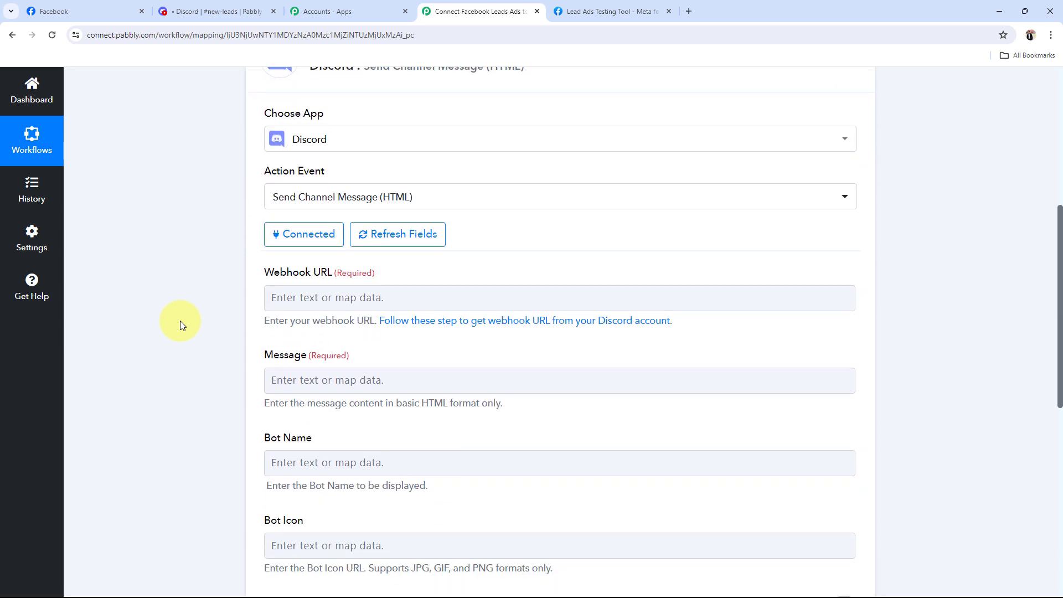
{"action": "left_click_drag", "start_coordinate": [264, 272], "coordinate": [331, 271]}
{"action": "left_click", "coordinate": [218, 289]}
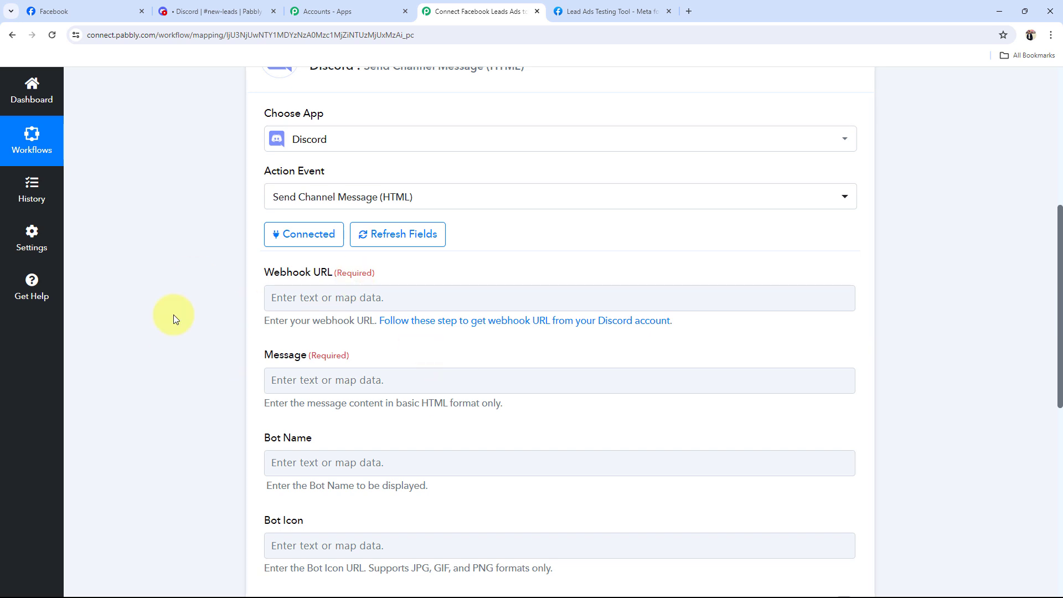
Switch to Discord and create a new webhook in the new-leads channel's integration settings.
{"action": "left_click", "coordinate": [180, 11]}
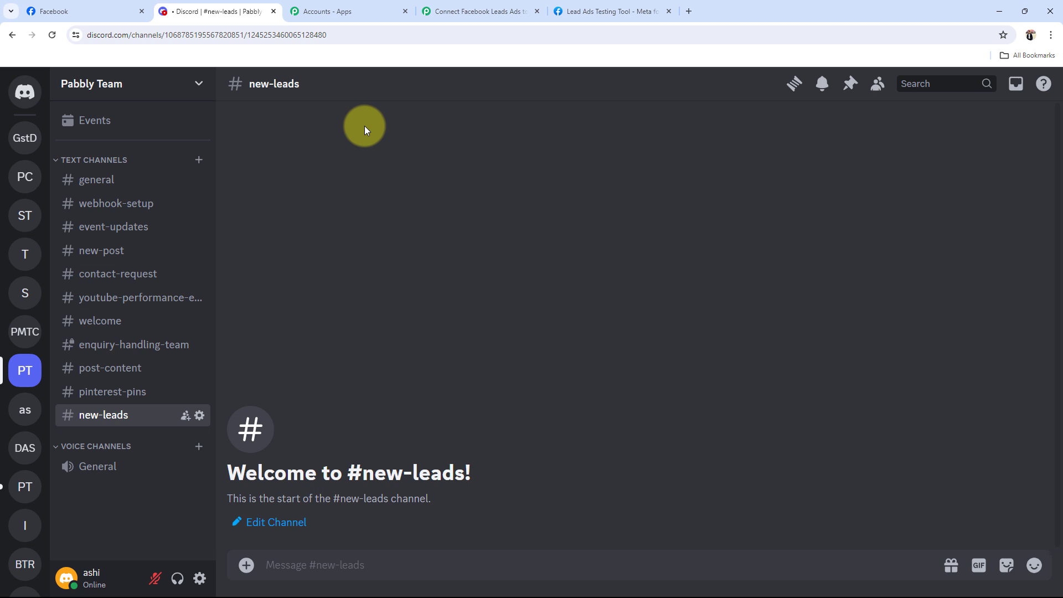
{"action": "left_click", "coordinate": [200, 416]}
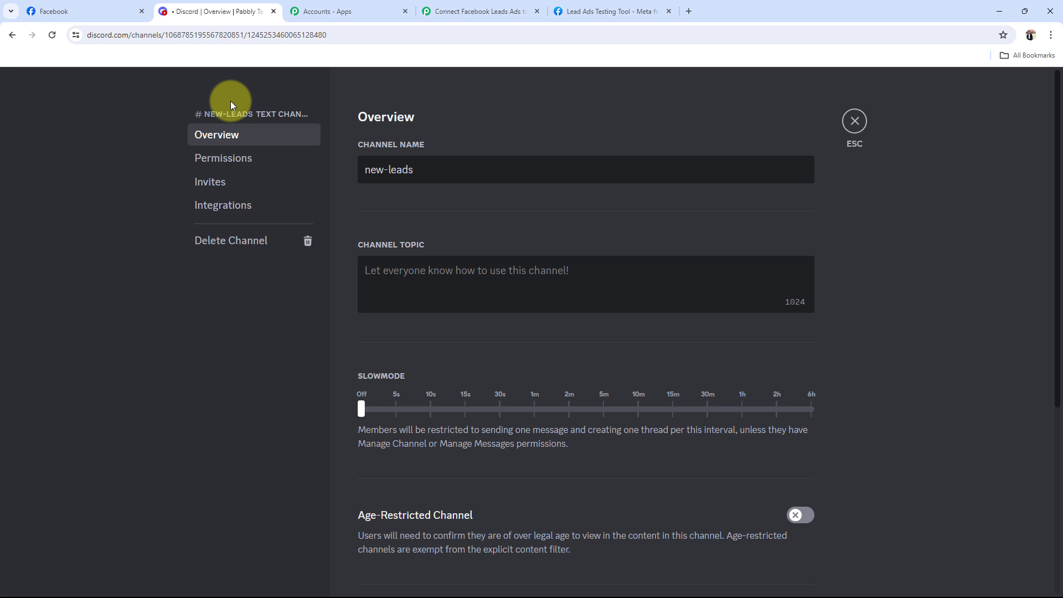
{"action": "left_click", "coordinate": [236, 206]}
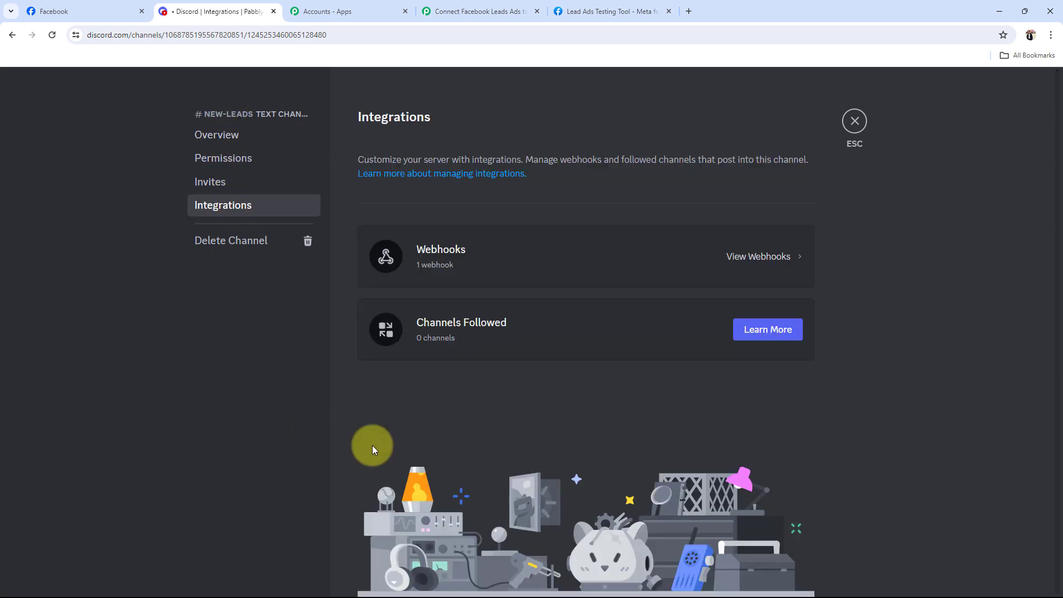
{"action": "left_click", "coordinate": [745, 263]}
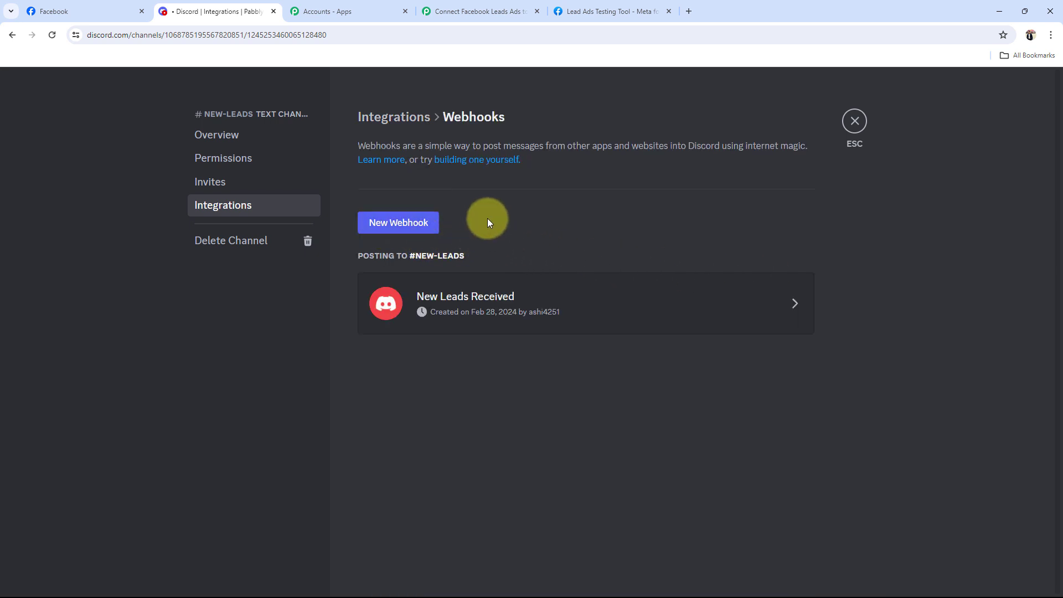
{"action": "left_click", "coordinate": [405, 227]}
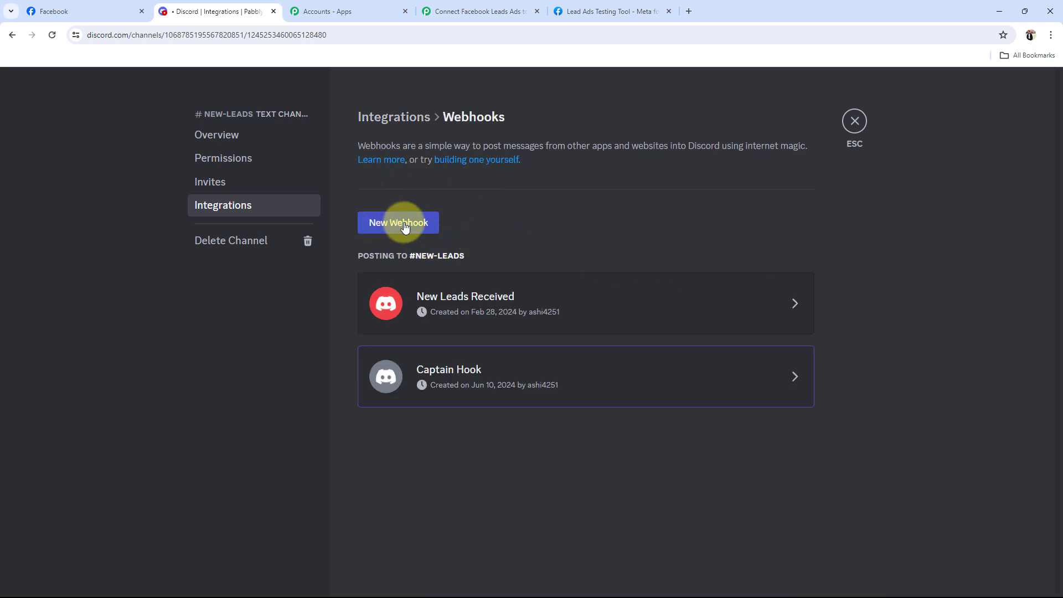
Rename the new webhook Facebook Integration, copy its URL, save the changes and leave the channel settings.
{"action": "left_click", "coordinate": [449, 392]}
{"action": "left_click_drag", "start_coordinate": [578, 465], "coordinate": [387, 457]}
{"action": "type", "text": "F"}
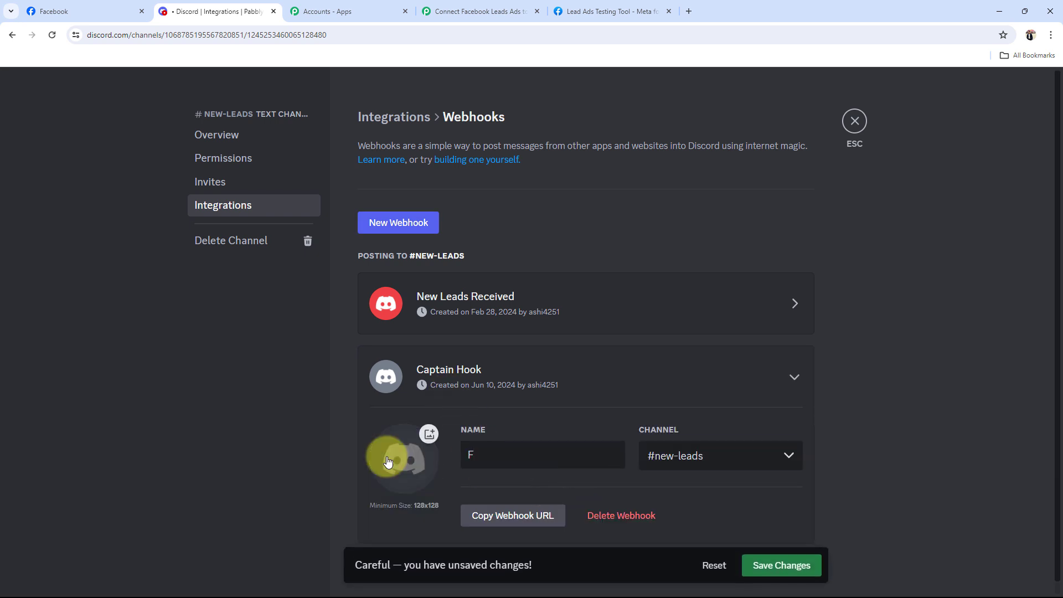
{"action": "type", "text": "acebook Integration"}
{"action": "left_click", "coordinate": [510, 519]}
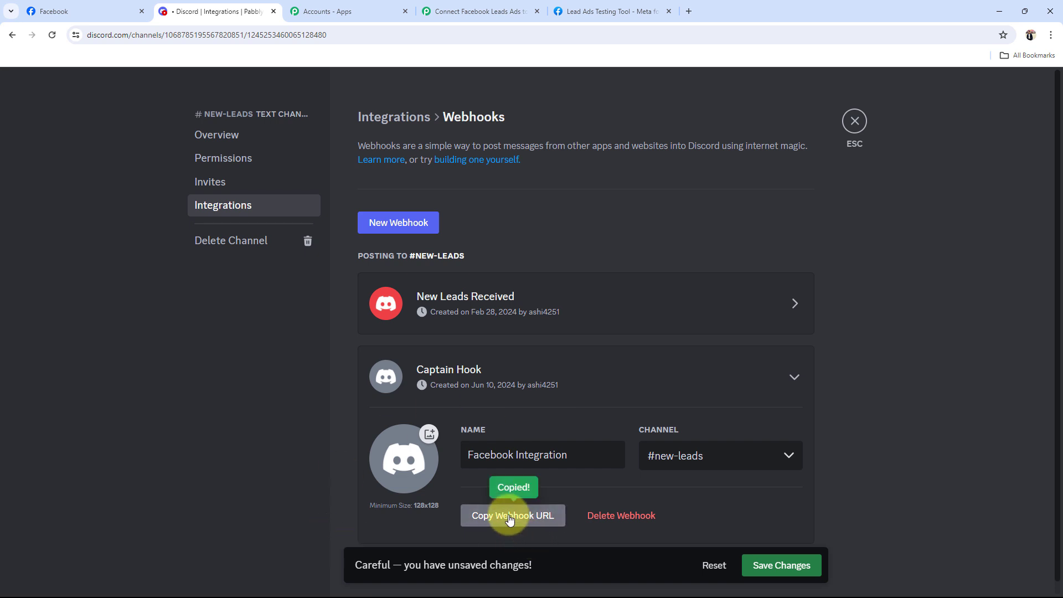
{"action": "left_click", "coordinate": [792, 564]}
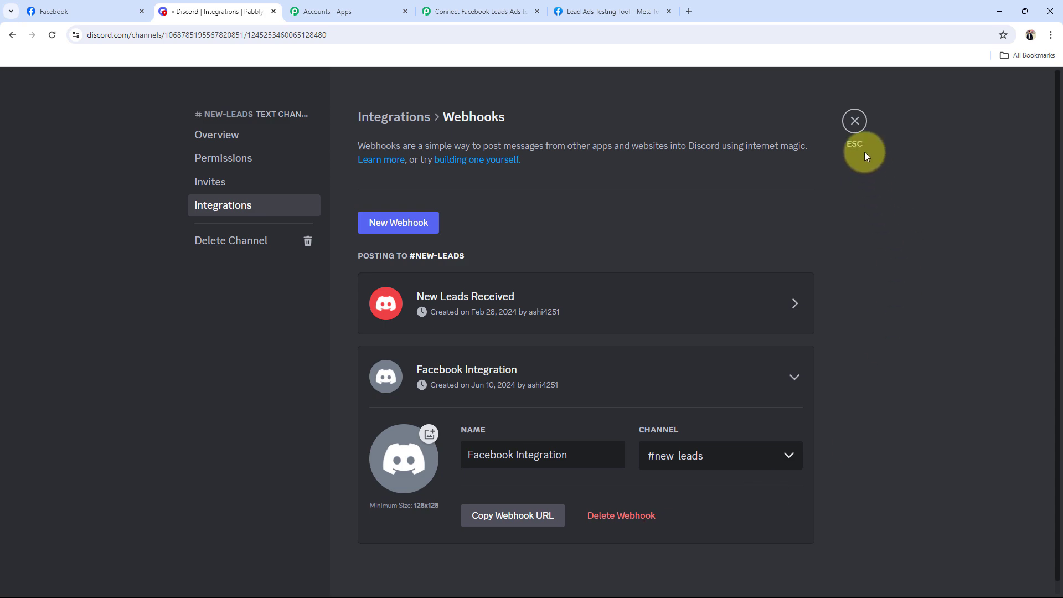
{"action": "left_click", "coordinate": [855, 120]}
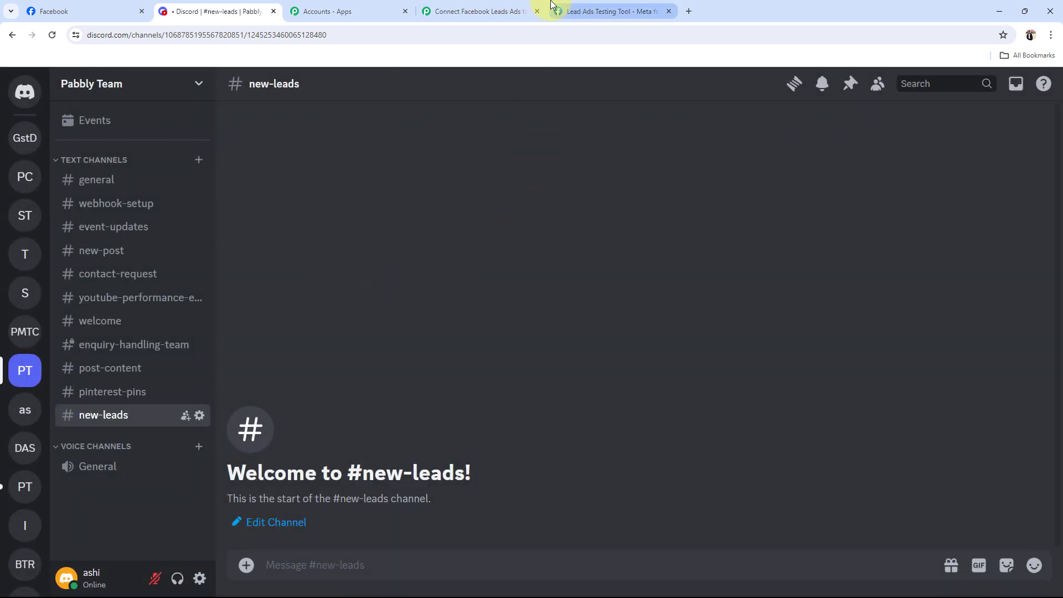
Return to Pabbly Connect and paste the copied Discord webhook URL into the action's Webhook URL field.
{"action": "left_click", "coordinate": [498, 11]}
{"action": "left_click", "coordinate": [351, 302]}
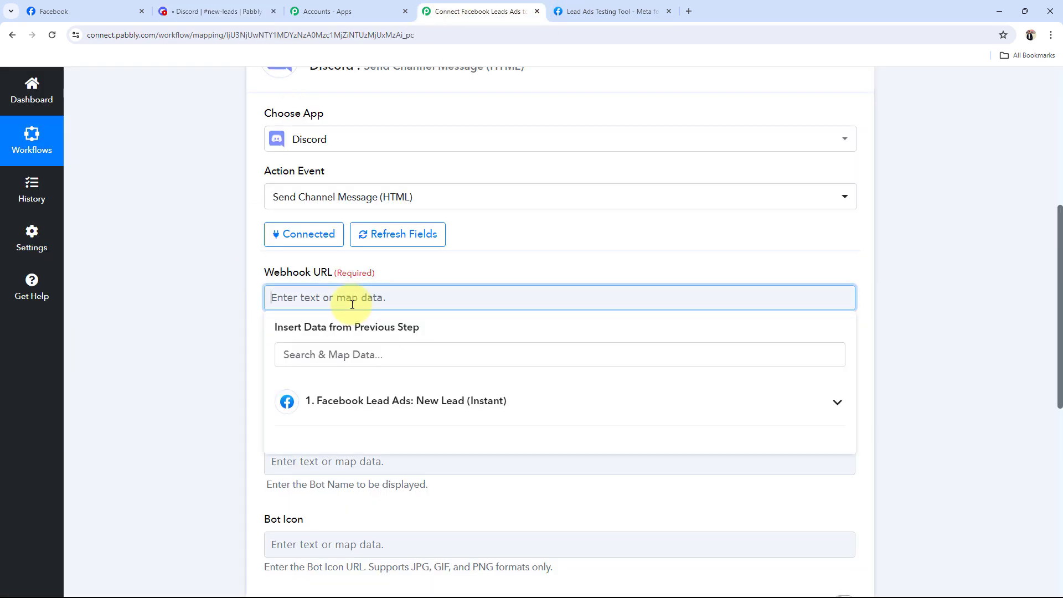
{"action": "key", "text": "ctrl+v"}
{"action": "left_click", "coordinate": [184, 321]}
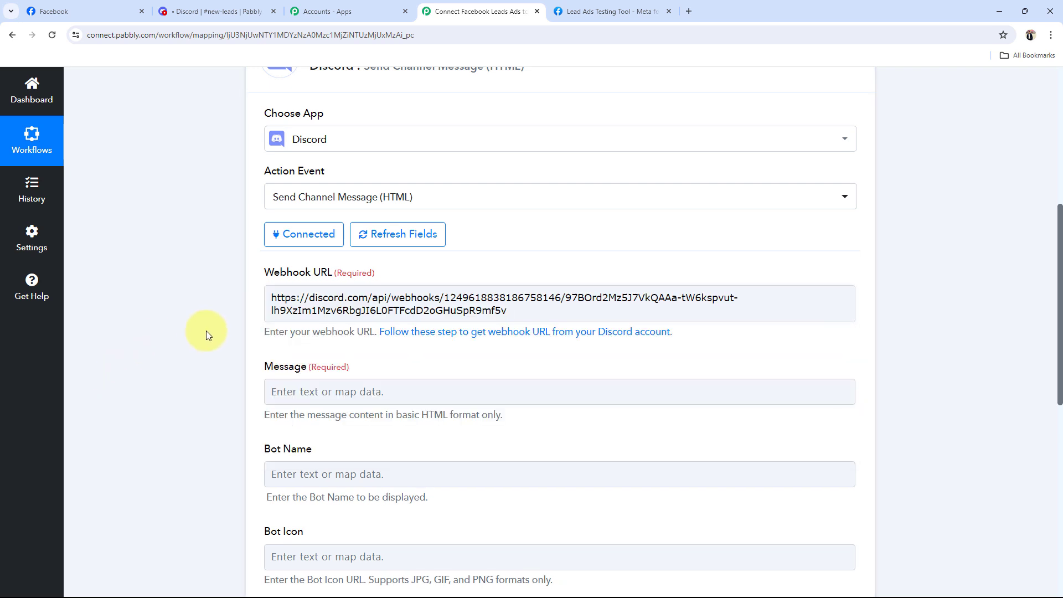
{"action": "left_click_drag", "start_coordinate": [535, 309], "coordinate": [264, 282]}
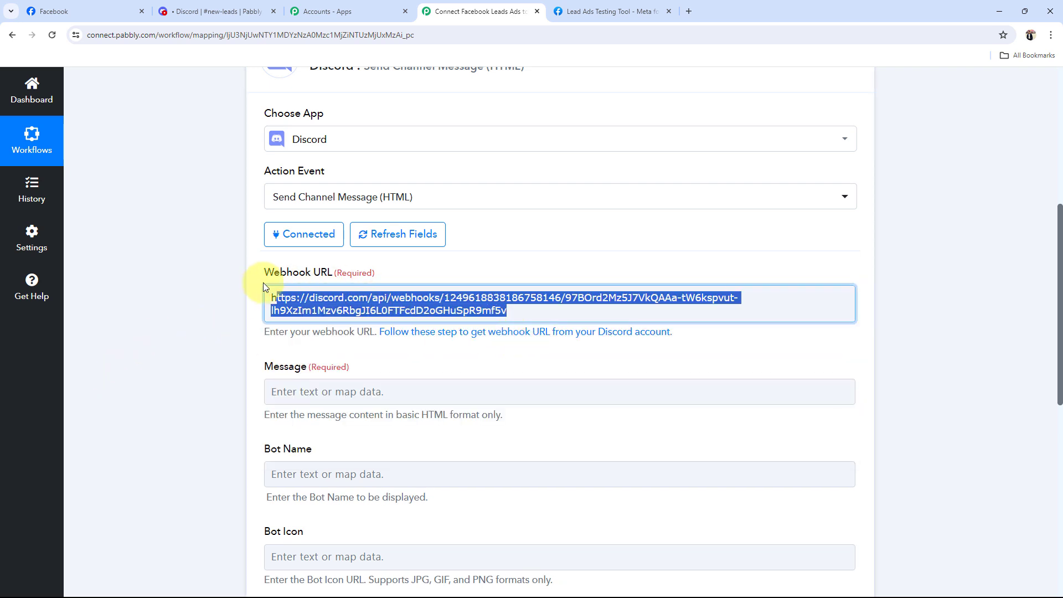
{"action": "left_click", "coordinate": [205, 300]}
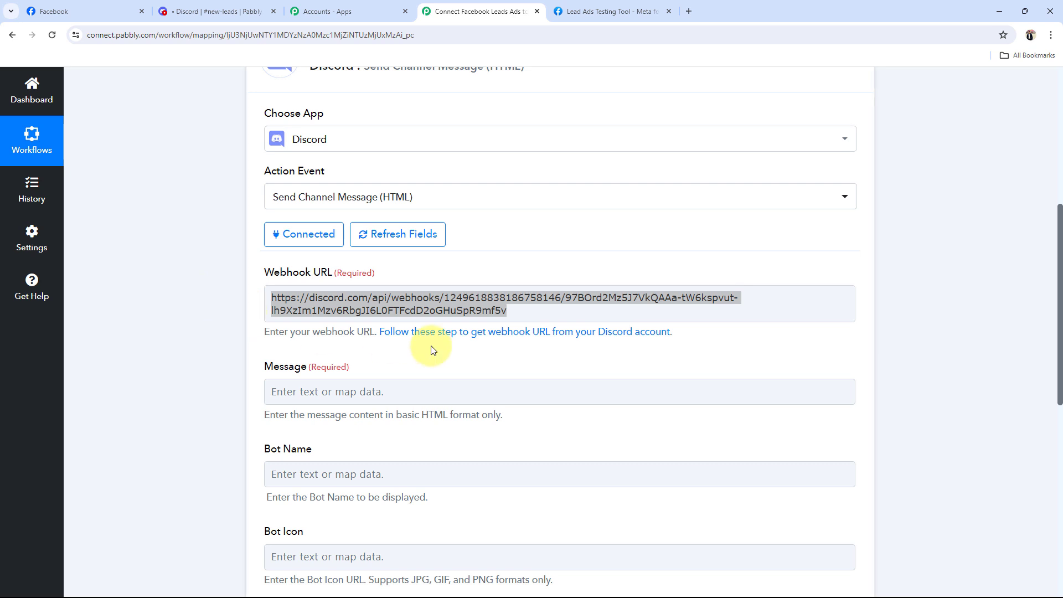
{"action": "left_click", "coordinate": [529, 306]}
{"action": "left_click", "coordinate": [209, 336]}
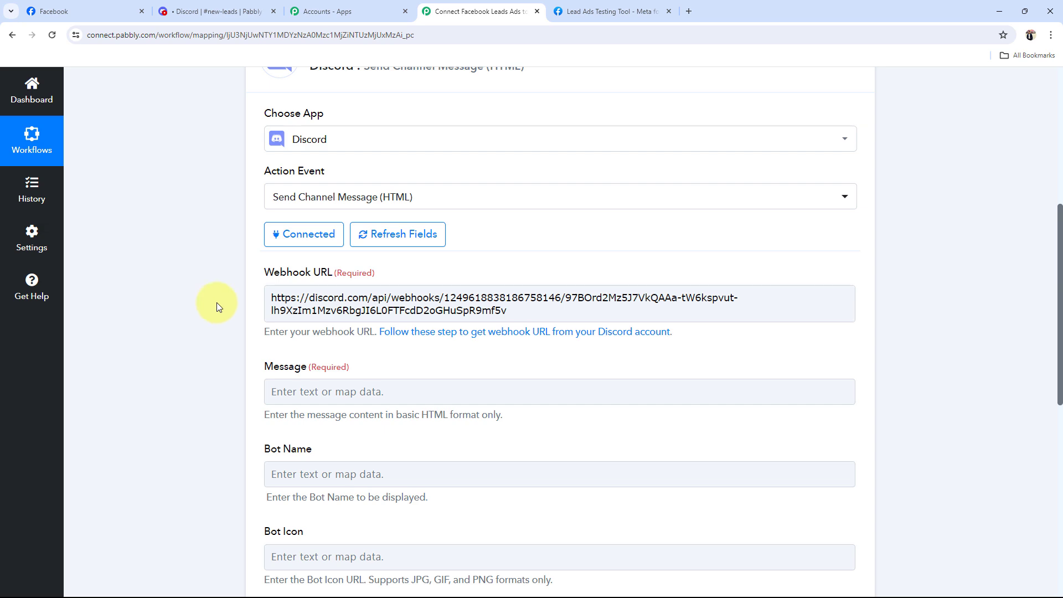
Paste the message text greeting "Hello Team," and announcing a new lead, with Name:, Email: and Phone No.: lines and a reminder to connect as soon as possible.
{"action": "scroll", "coordinate": [217, 302], "scroll_direction": "down", "scroll_amount": 2}
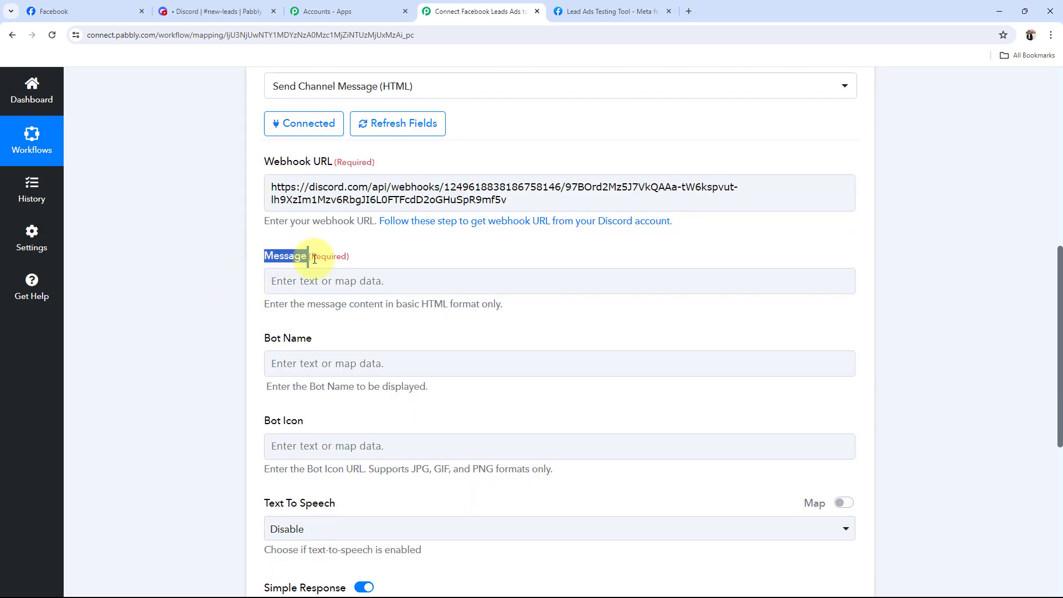
{"action": "left_click", "coordinate": [227, 271]}
{"action": "scroll", "coordinate": [227, 270], "scroll_direction": "down", "scroll_amount": 2}
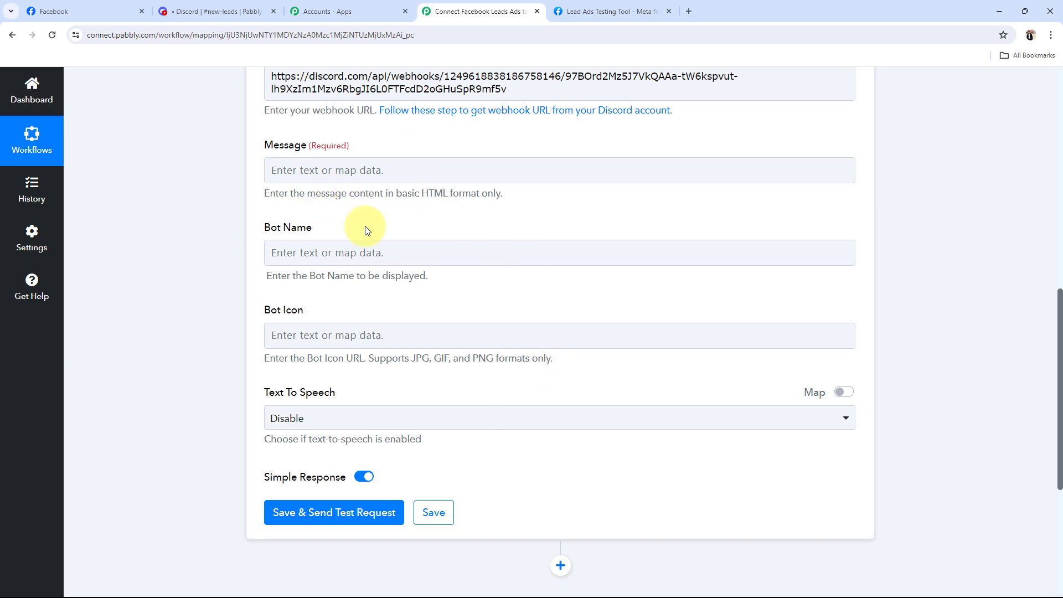
{"action": "key", "text": "ctrl+v"}
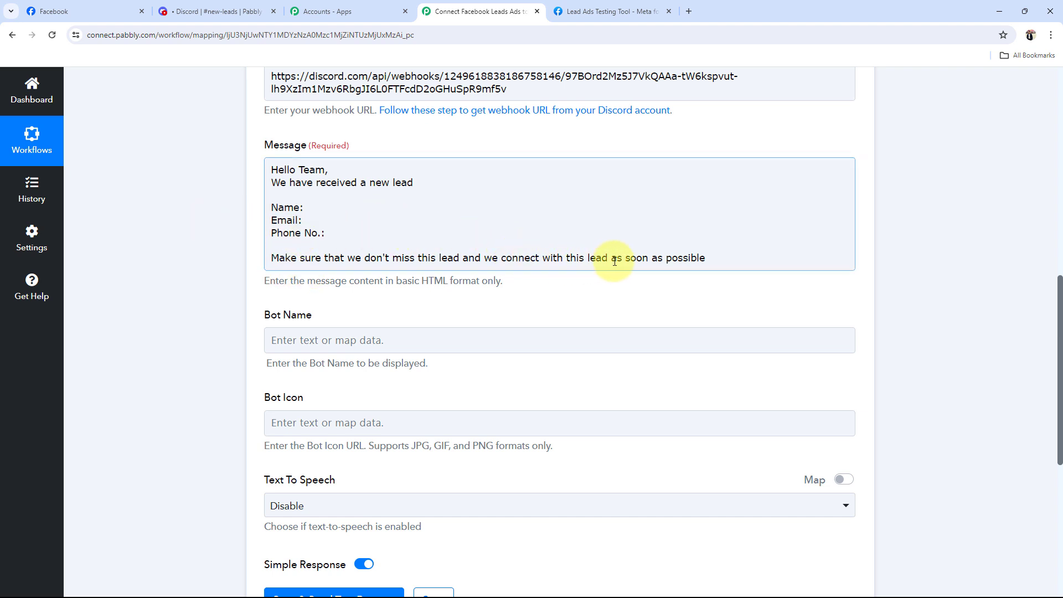
Add a period at the end of the message's closing sentence.
{"action": "left_click", "coordinate": [708, 258]}
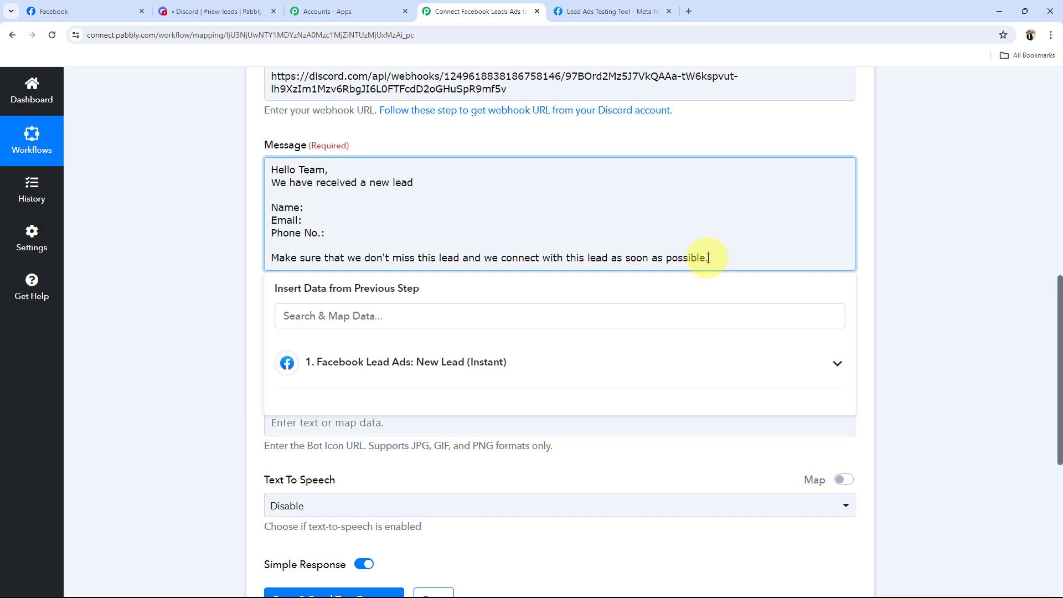
{"action": "left_click", "coordinate": [201, 264]}
Examine the full name, email and phone number captured in the Facebook Lead Ads trigger's response.
{"action": "scroll", "coordinate": [201, 264], "scroll_direction": "up", "scroll_amount": 3}
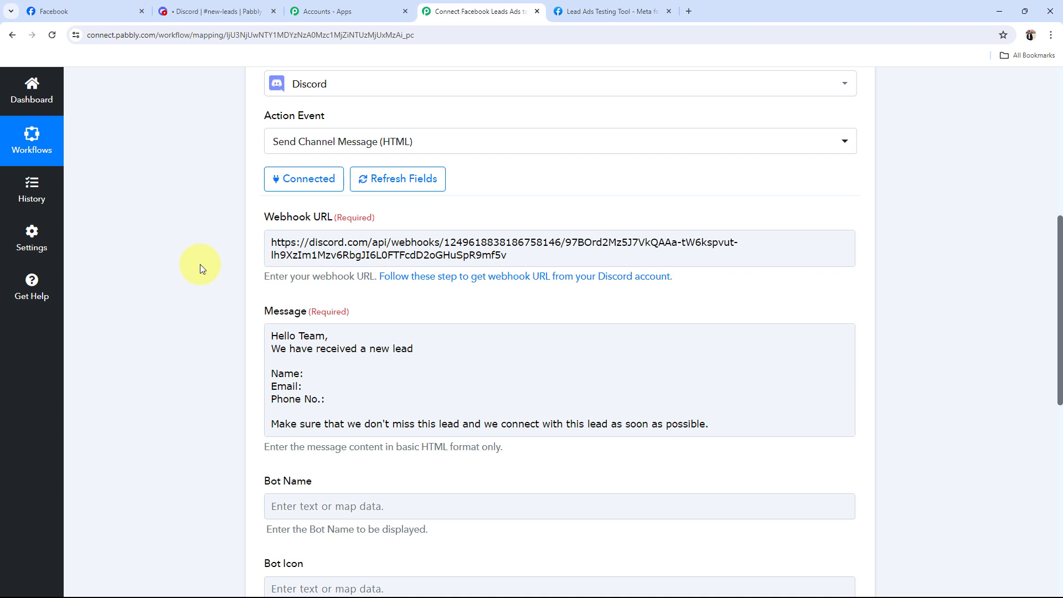
{"action": "scroll", "coordinate": [200, 264], "scroll_direction": "up", "scroll_amount": 6}
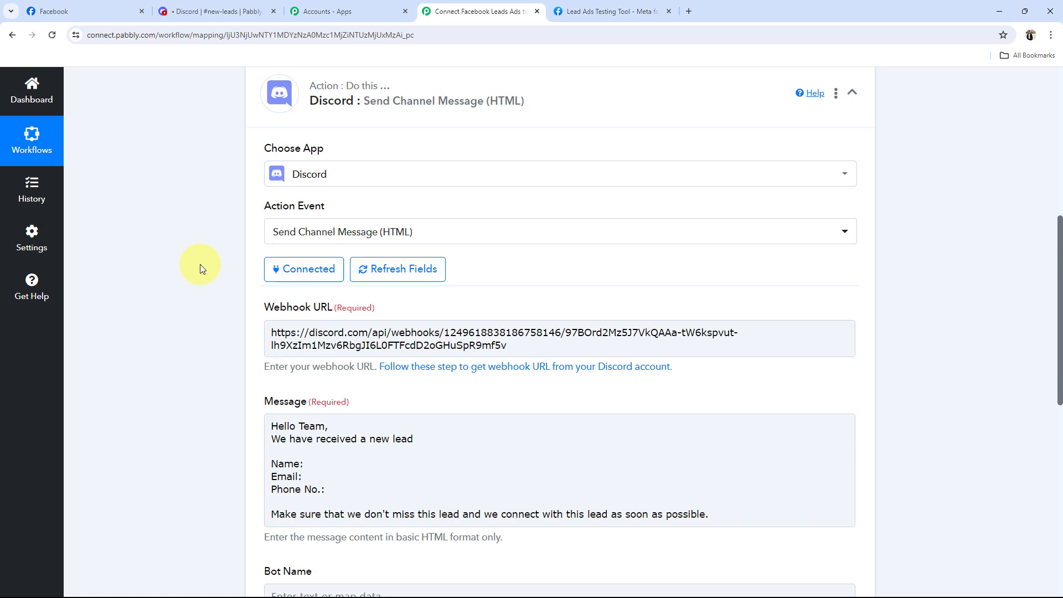
{"action": "left_click", "coordinate": [373, 226]}
{"action": "scroll", "coordinate": [191, 355], "scroll_direction": "down", "scroll_amount": 6}
{"action": "scroll", "coordinate": [193, 355], "scroll_direction": "down", "scroll_amount": 5}
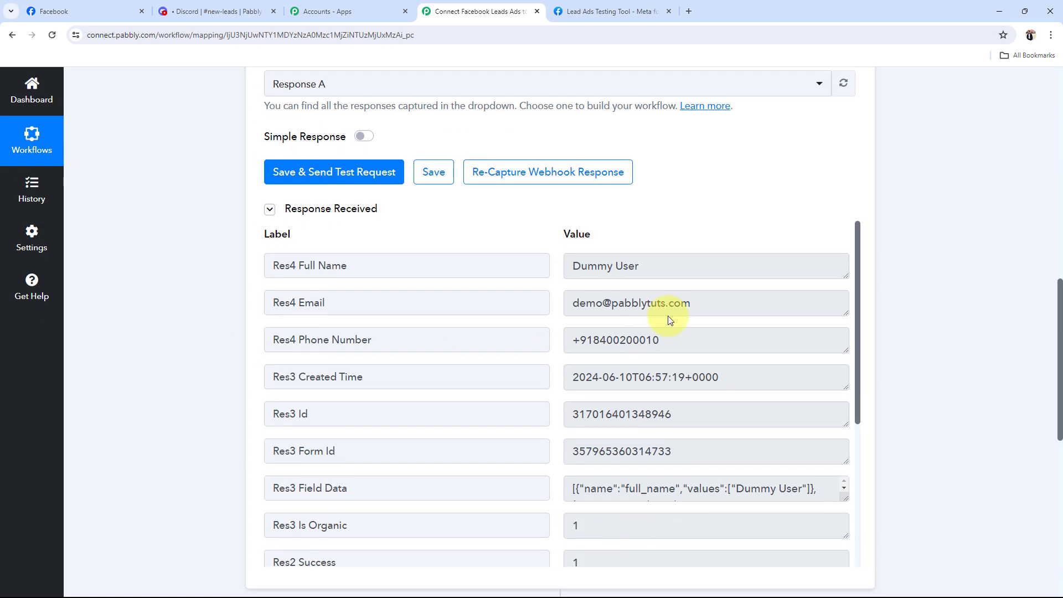
{"action": "left_click_drag", "start_coordinate": [683, 270], "coordinate": [555, 269]}
{"action": "left_click_drag", "start_coordinate": [764, 306], "coordinate": [560, 304]}
{"action": "left_click_drag", "start_coordinate": [677, 331], "coordinate": [560, 340]}
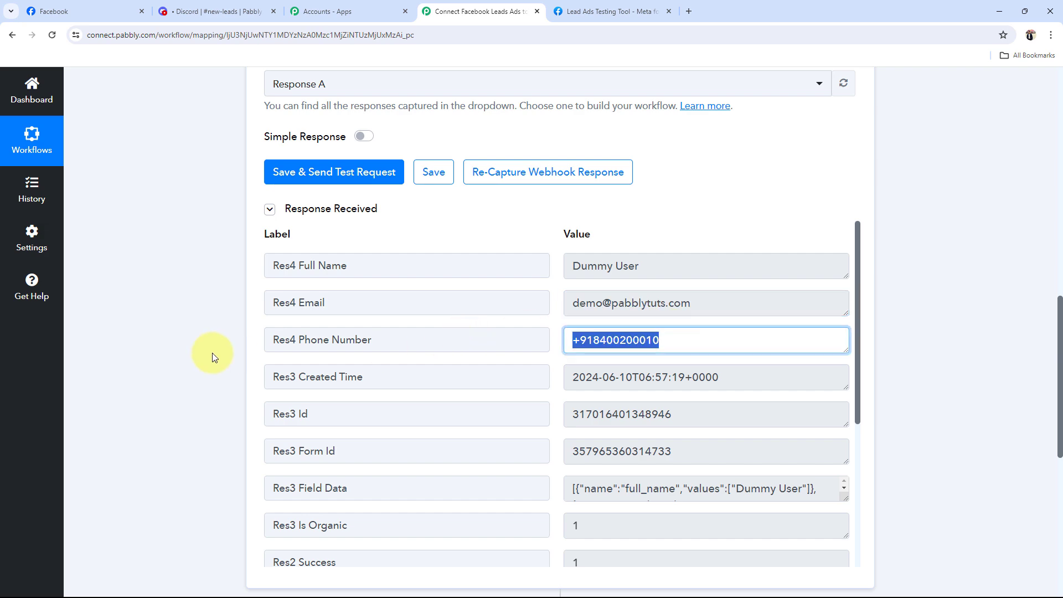
{"action": "left_click", "coordinate": [159, 370]}
Reopen the Discord action and map the trigger's Res4 Full Name after "Name:" in the message.
{"action": "scroll", "coordinate": [160, 370], "scroll_direction": "down", "scroll_amount": 8}
{"action": "left_click", "coordinate": [373, 253]}
{"action": "scroll", "coordinate": [135, 354], "scroll_direction": "down", "scroll_amount": 10}
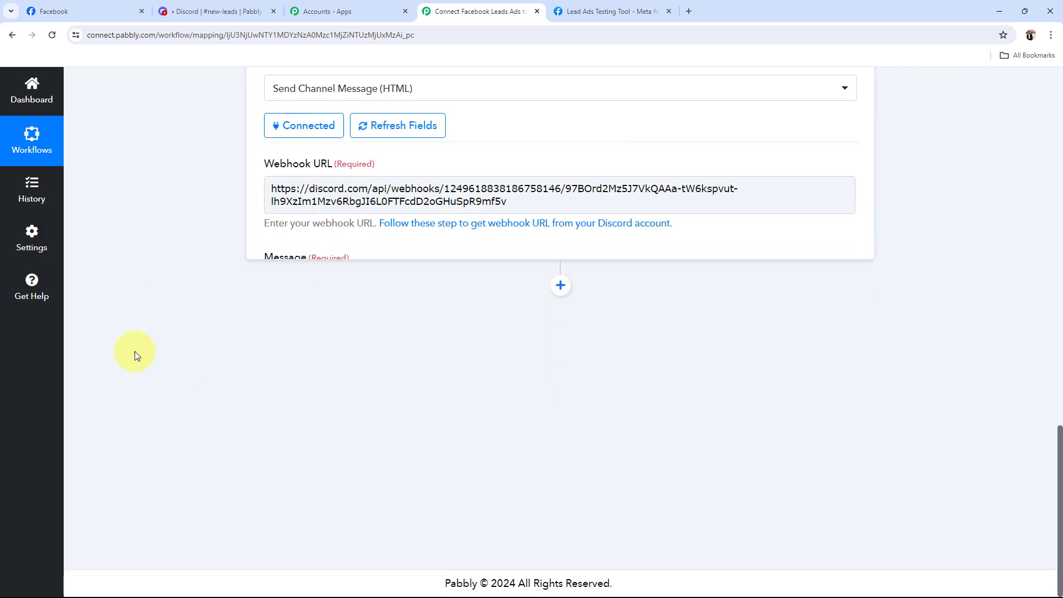
{"action": "scroll", "coordinate": [157, 339], "scroll_direction": "up", "scroll_amount": 12}
{"action": "scroll", "coordinate": [186, 411], "scroll_direction": "down", "scroll_amount": 5}
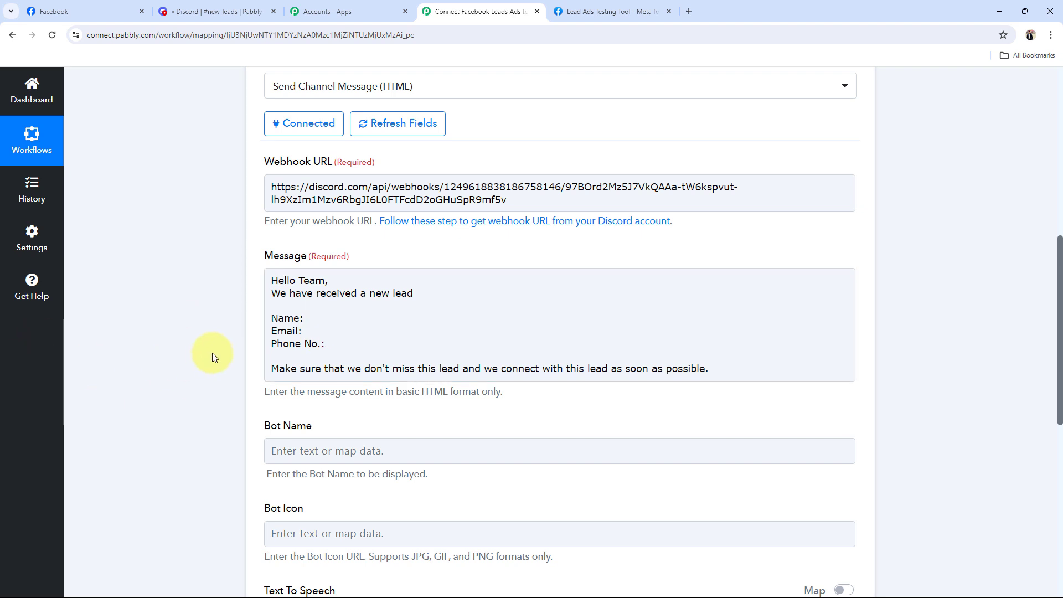
{"action": "scroll", "coordinate": [207, 361], "scroll_direction": "down", "scroll_amount": 2}
{"action": "left_click", "coordinate": [363, 213]}
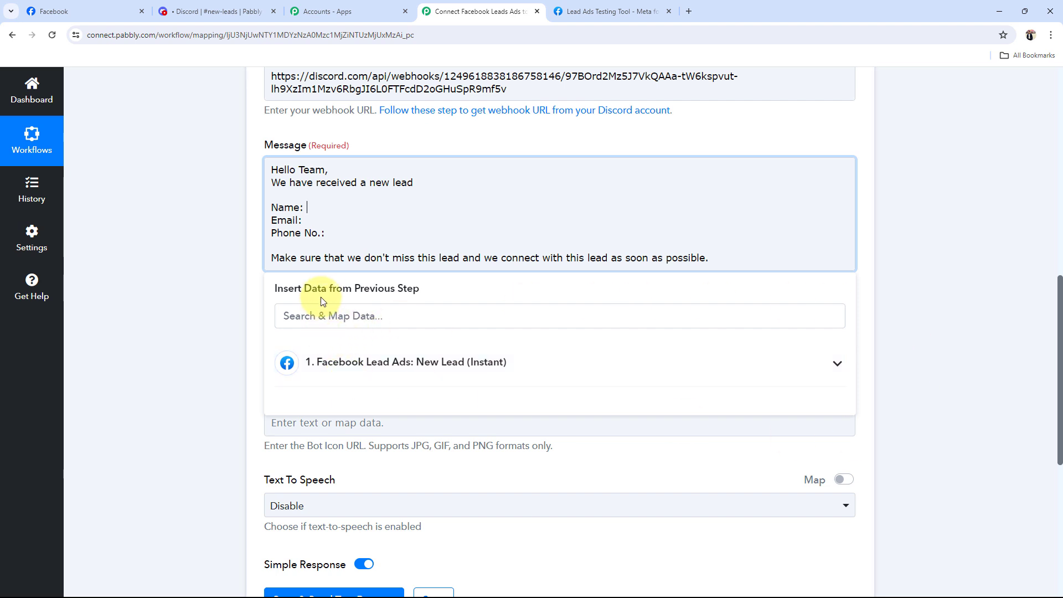
{"action": "left_click", "coordinate": [350, 287]}
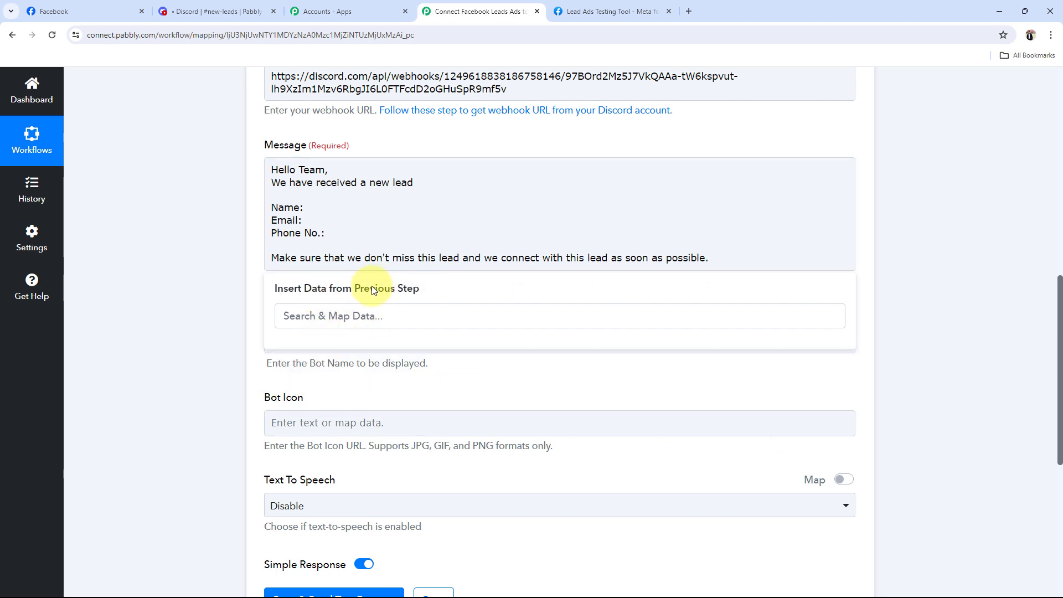
{"action": "left_click", "coordinate": [833, 375]}
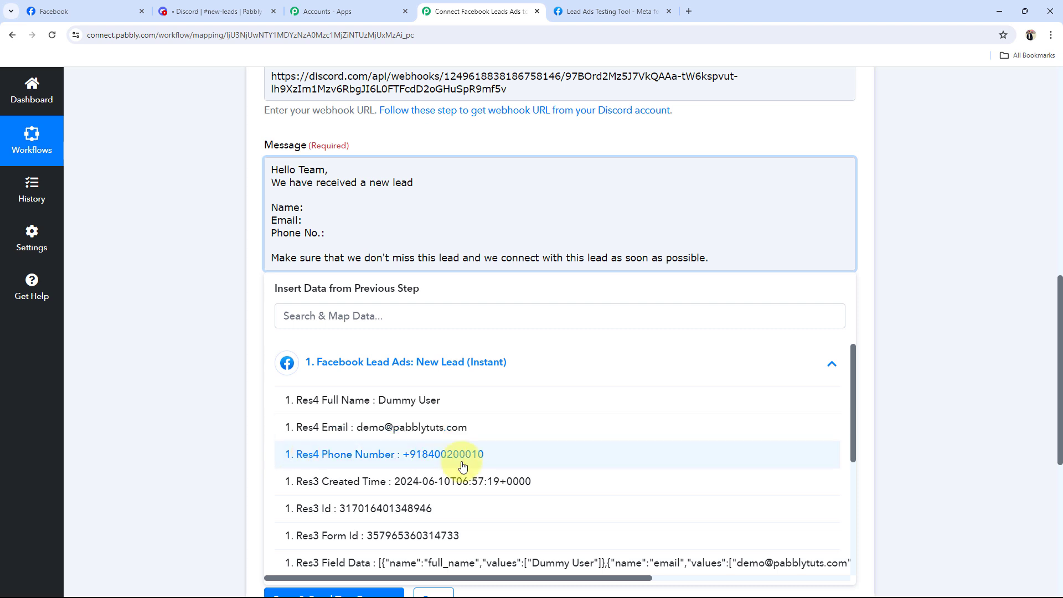
{"action": "left_click", "coordinate": [364, 400]}
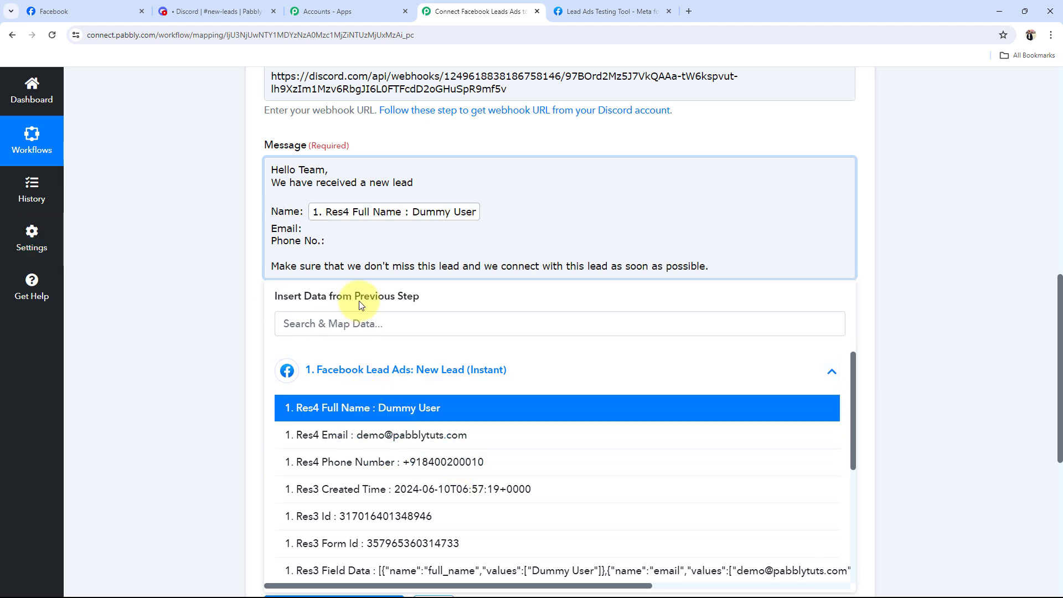
Map Res4 Email after "Email:" and Res4 Phone Number after "Phone No.:" in the message.
{"action": "left_click", "coordinate": [354, 233]}
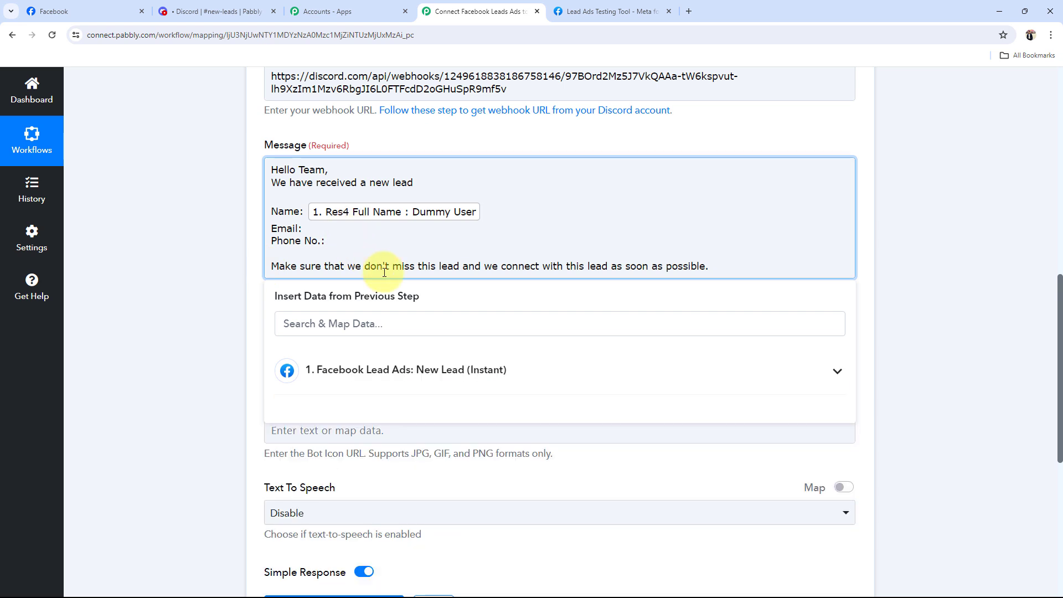
{"action": "left_click", "coordinate": [394, 370]}
{"action": "left_click", "coordinate": [421, 435]}
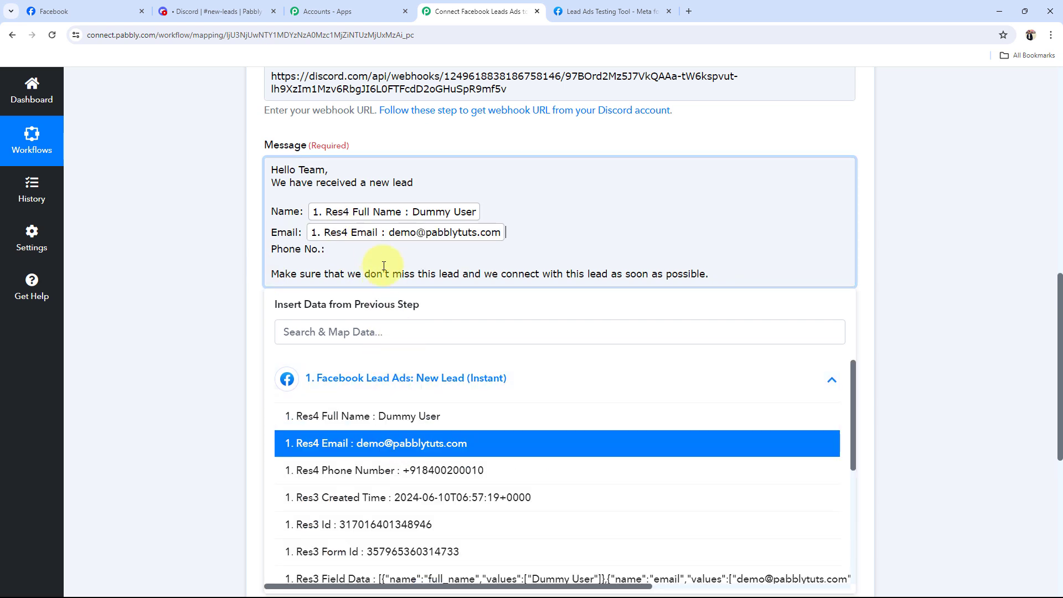
{"action": "left_click", "coordinate": [386, 379]}
{"action": "left_click", "coordinate": [354, 468]}
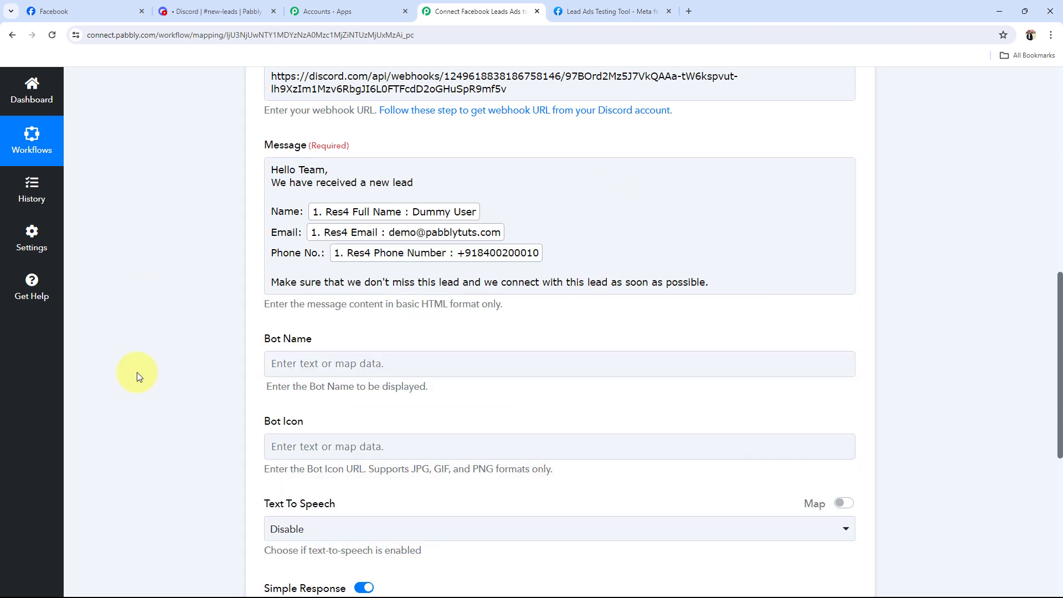
Review the greeting, mapped lead fields and closing line of the composed Discord message.
{"action": "scroll", "coordinate": [137, 372], "scroll_direction": "up", "scroll_amount": 3}
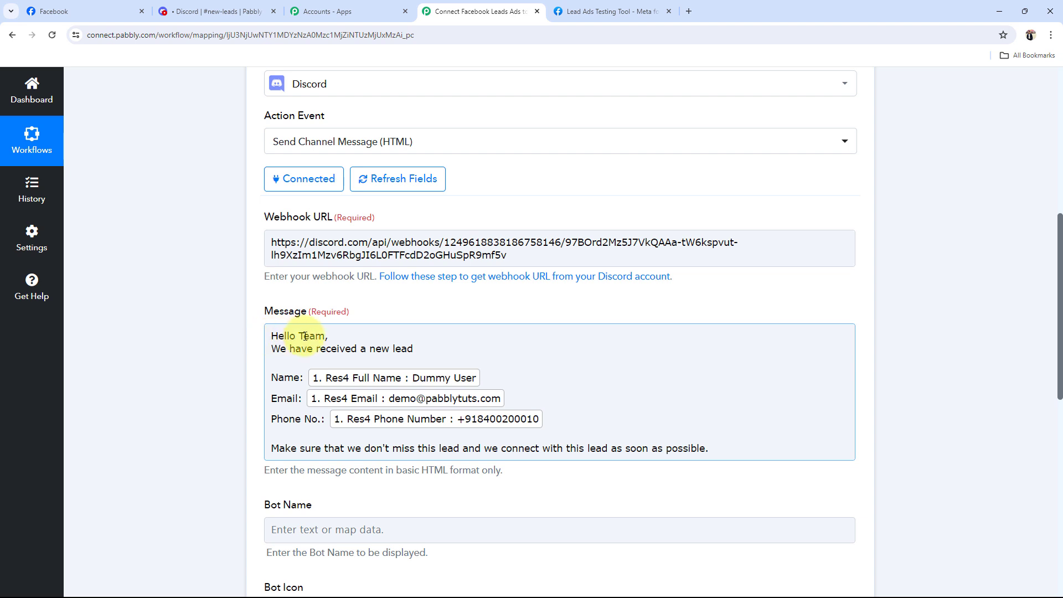
{"action": "left_click_drag", "start_coordinate": [289, 337], "coordinate": [331, 349]}
{"action": "left_click", "coordinate": [237, 381]}
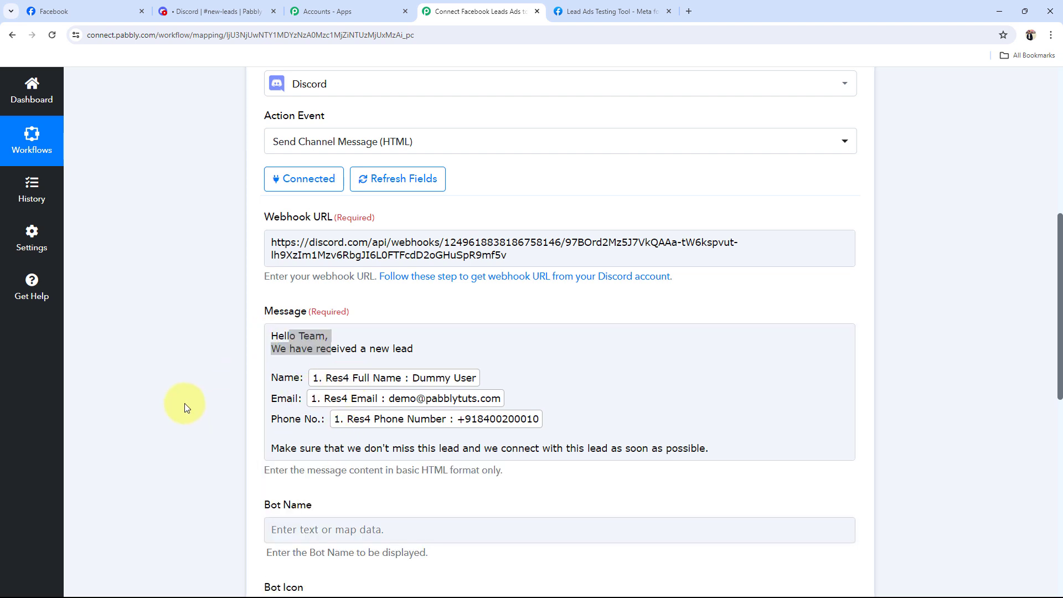
{"action": "left_click", "coordinate": [577, 388]}
{"action": "left_click", "coordinate": [179, 394]}
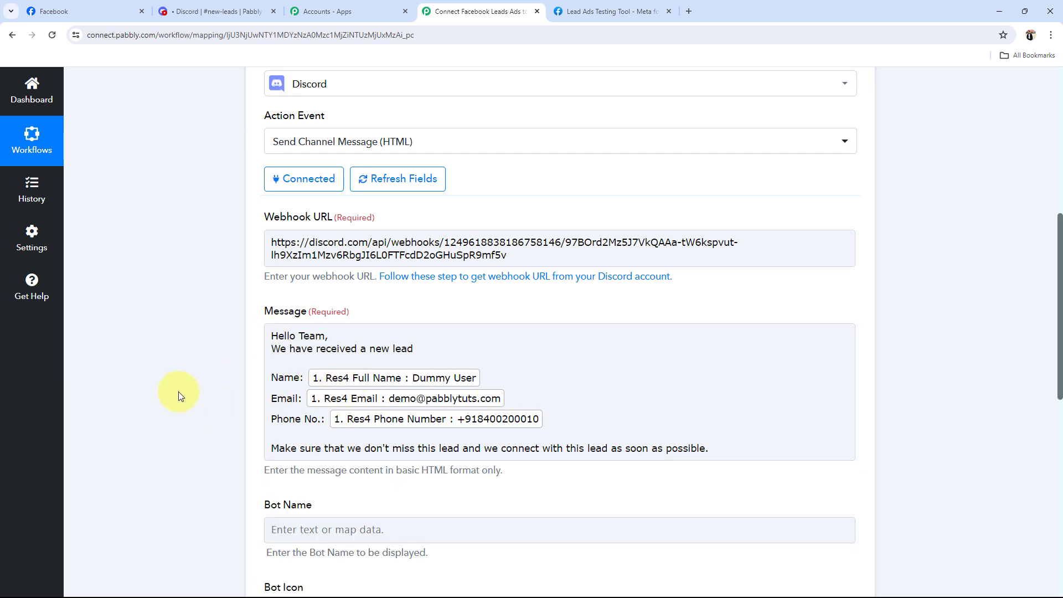
{"action": "left_click", "coordinate": [343, 434]}
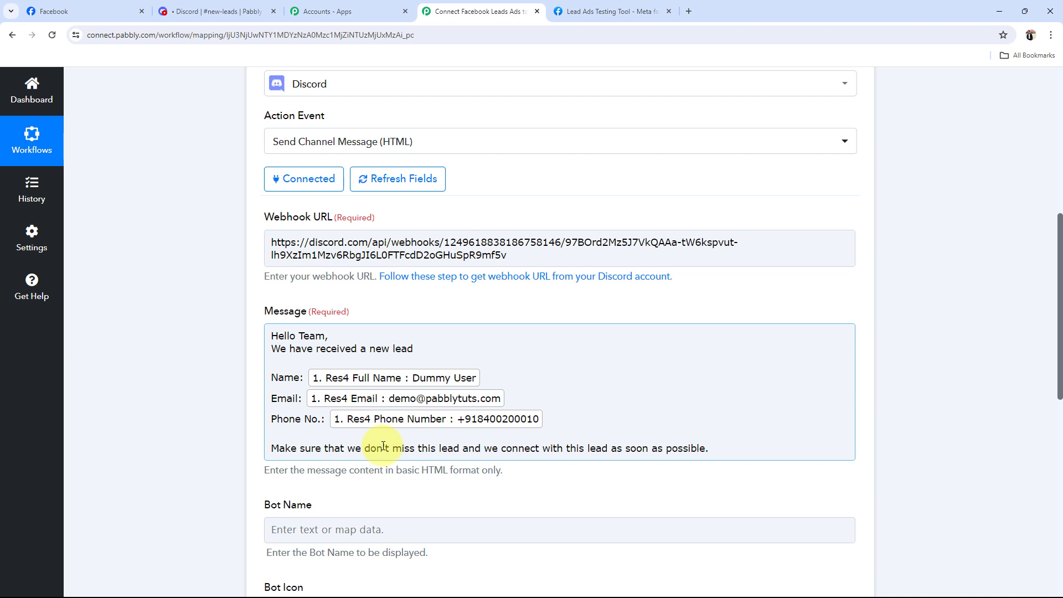
{"action": "left_click", "coordinate": [317, 336]}
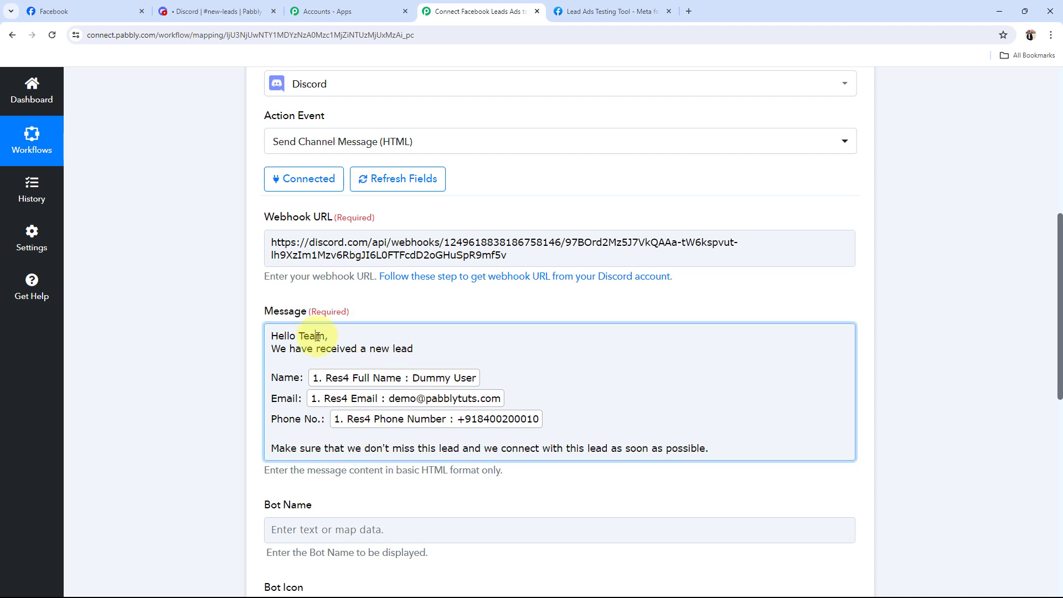
{"action": "left_click", "coordinate": [188, 390]}
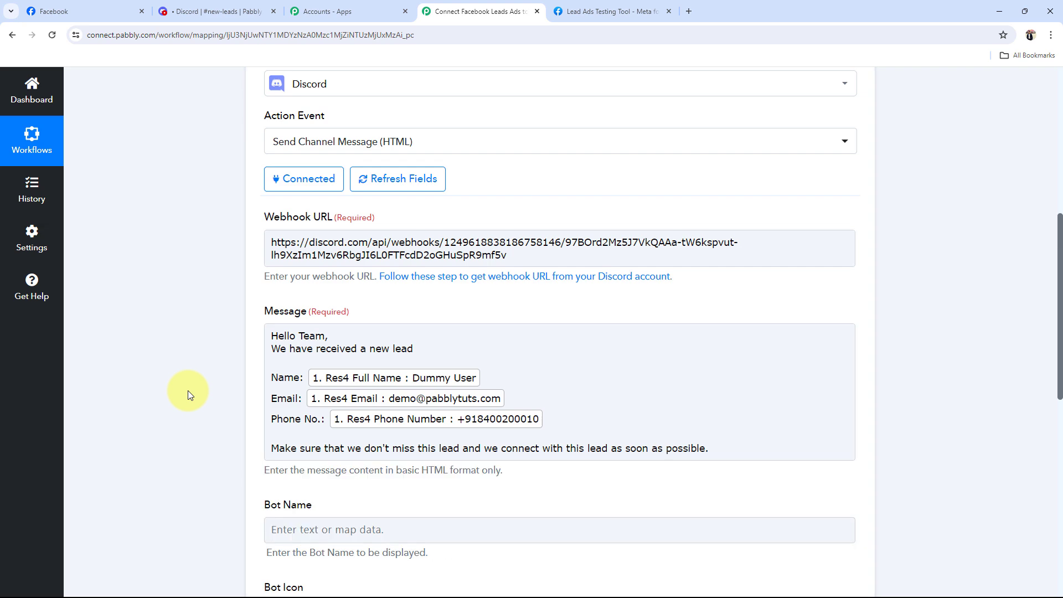
Set the Discord action's Bot Name to Pabbly.
{"action": "scroll", "coordinate": [194, 398], "scroll_direction": "down", "scroll_amount": 5}
{"action": "left_click", "coordinate": [315, 256]}
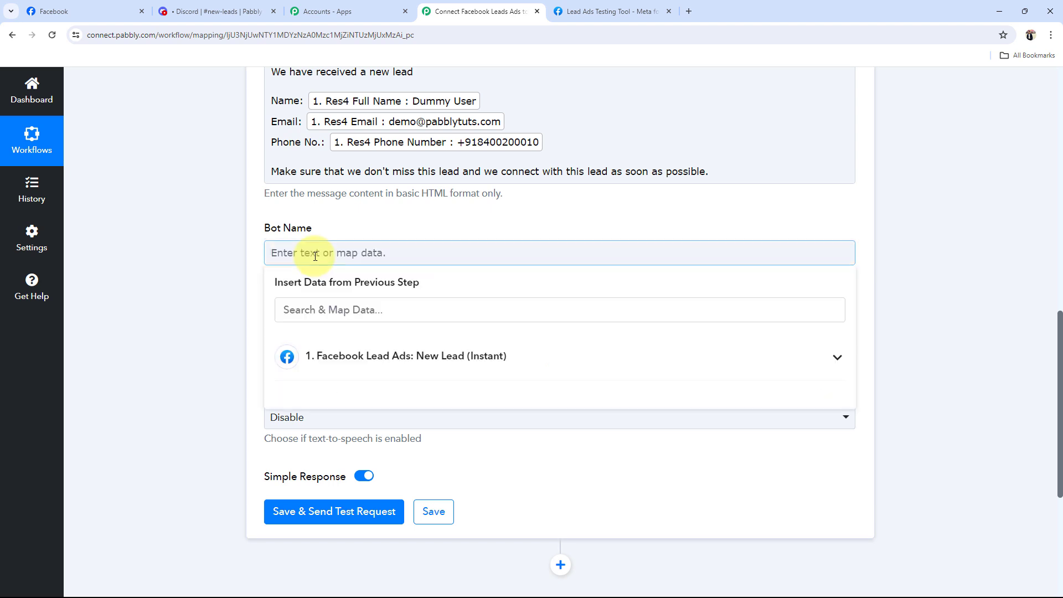
{"action": "type", "text": "Pa"}
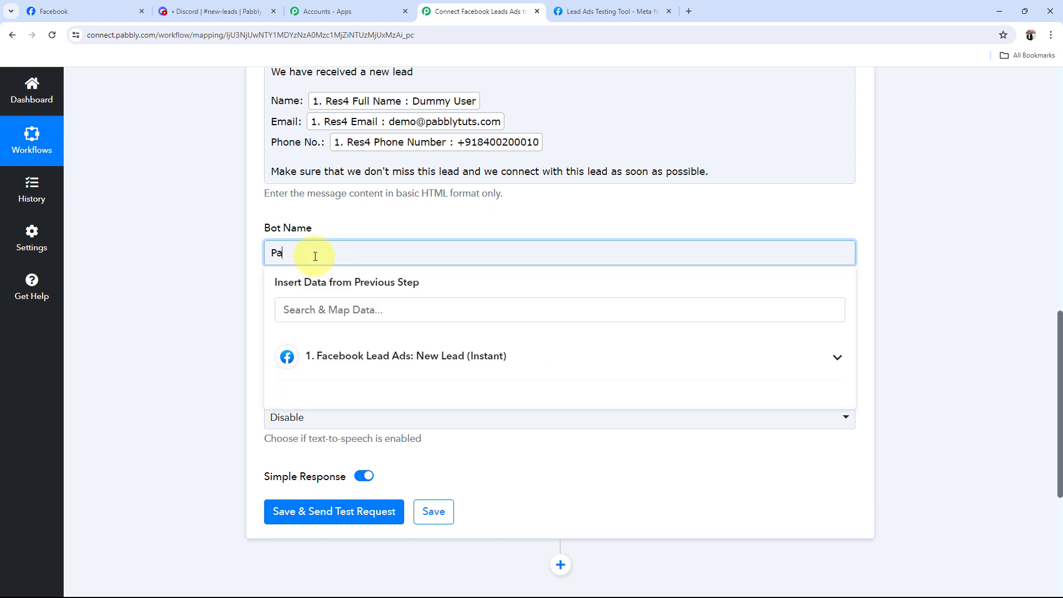
{"action": "type", "text": "bbly"}
{"action": "left_click", "coordinate": [211, 315]}
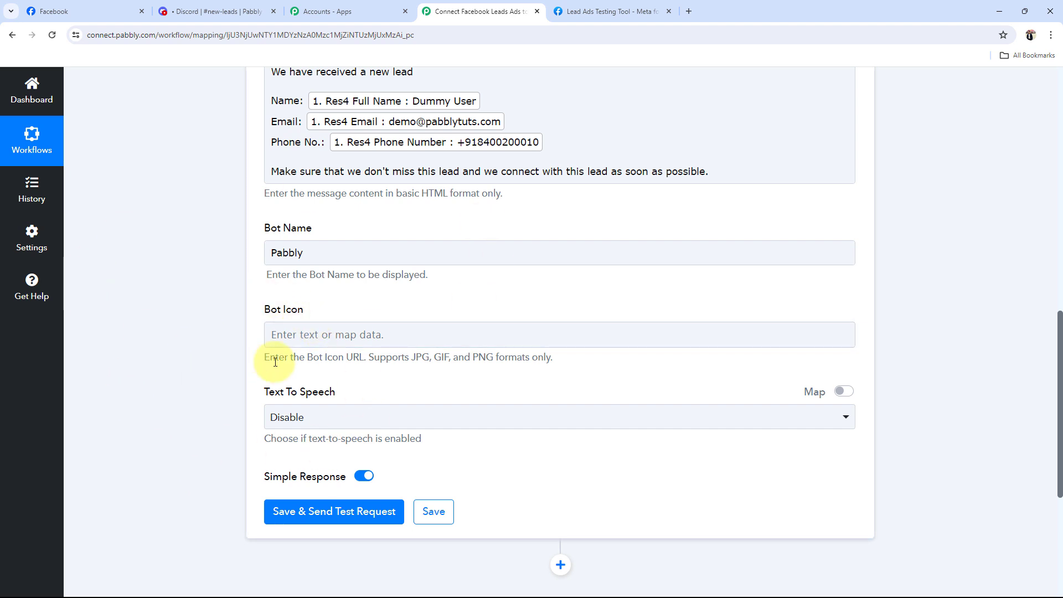
Save the Discord action, send a test request and check the response received.
{"action": "left_click", "coordinate": [346, 509]}
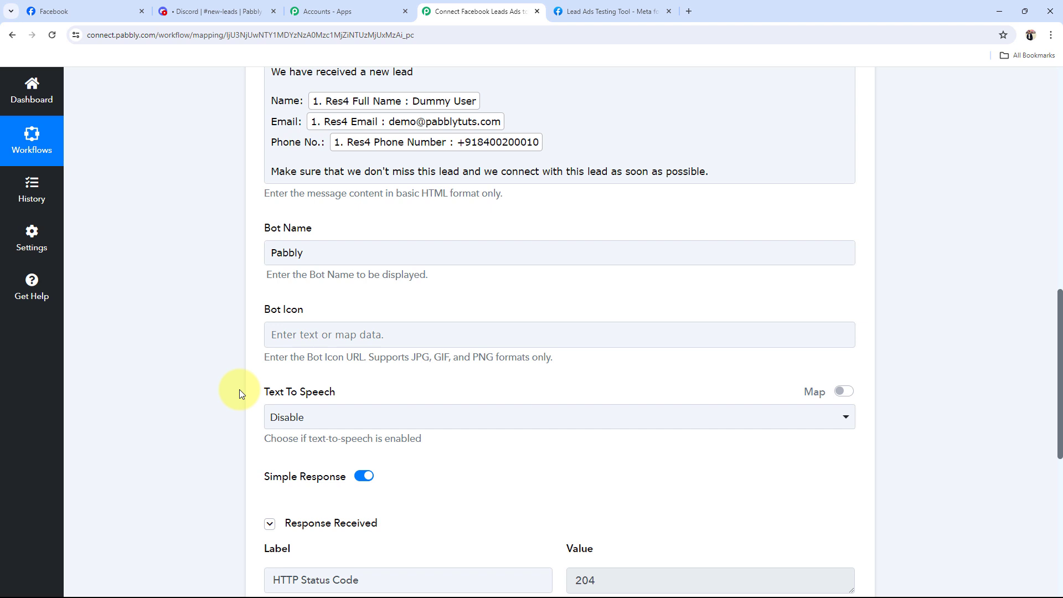
{"action": "scroll", "coordinate": [240, 392], "scroll_direction": "down", "scroll_amount": 4}
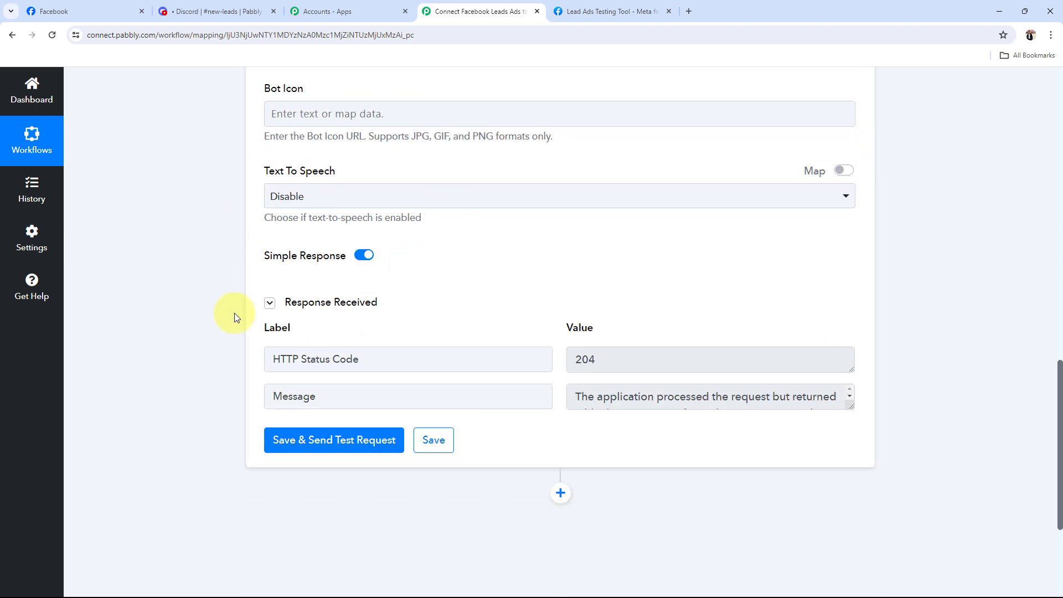
{"action": "scroll", "coordinate": [124, 167], "scroll_direction": "up", "scroll_amount": 2}
Switch to Discord and check the test message's lead name, email, phone number and closing line in the new-leads channel.
{"action": "left_click", "coordinate": [216, 11]}
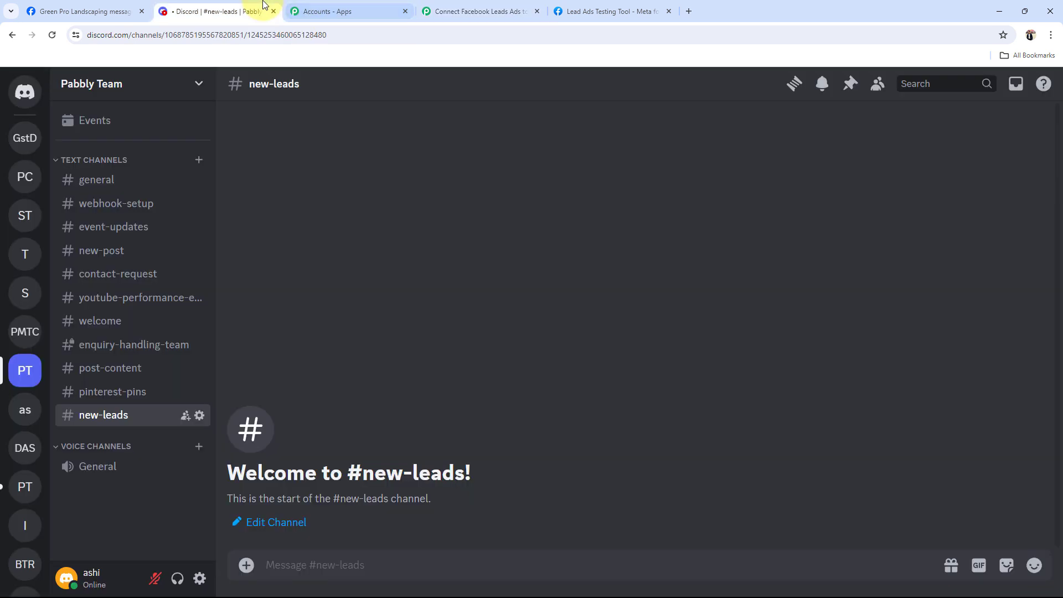
{"action": "left_click_drag", "start_coordinate": [265, 422], "coordinate": [607, 495]}
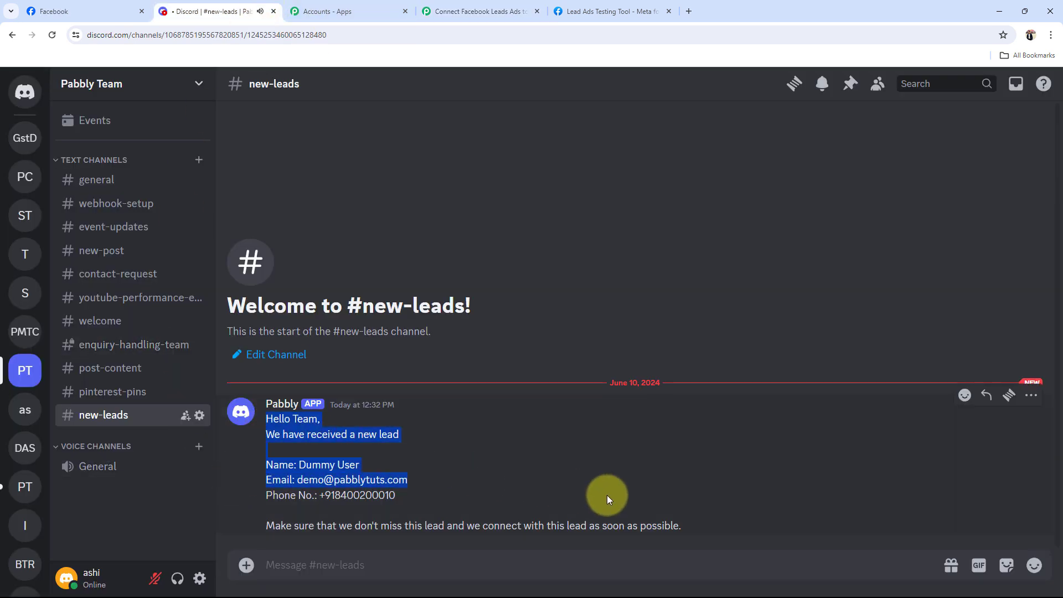
{"action": "left_click", "coordinate": [656, 444]}
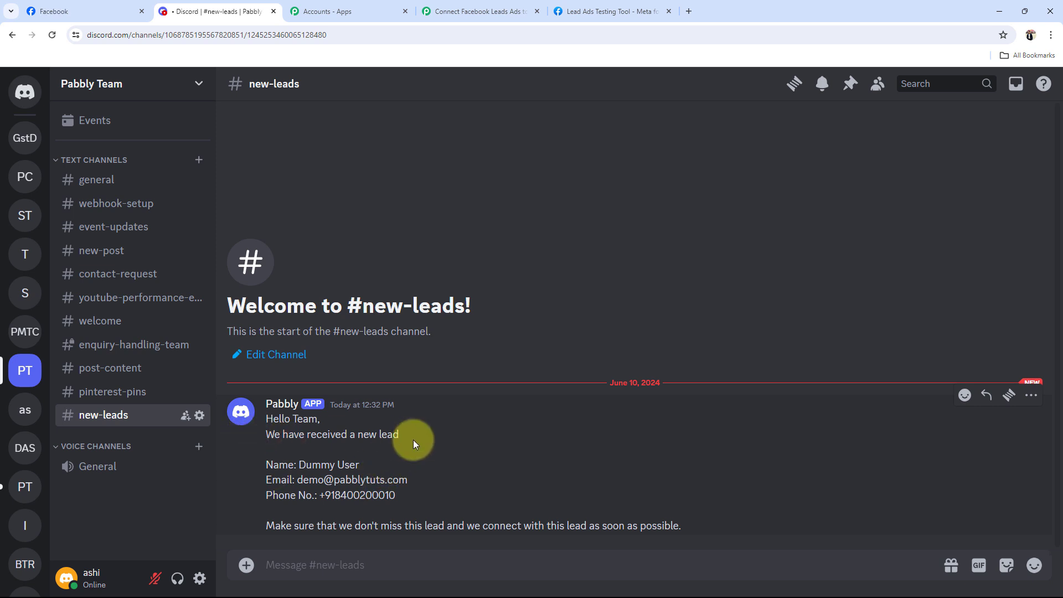
{"action": "left_click_drag", "start_coordinate": [299, 465], "coordinate": [423, 467]}
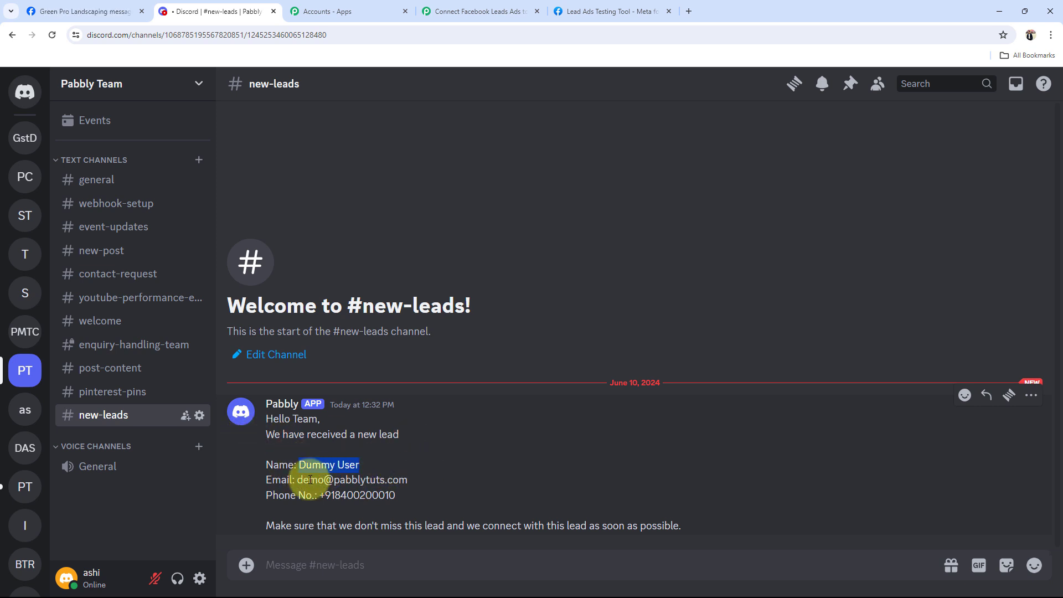
{"action": "left_click_drag", "start_coordinate": [309, 480], "coordinate": [442, 482]}
{"action": "left_click_drag", "start_coordinate": [331, 496], "coordinate": [476, 503]}
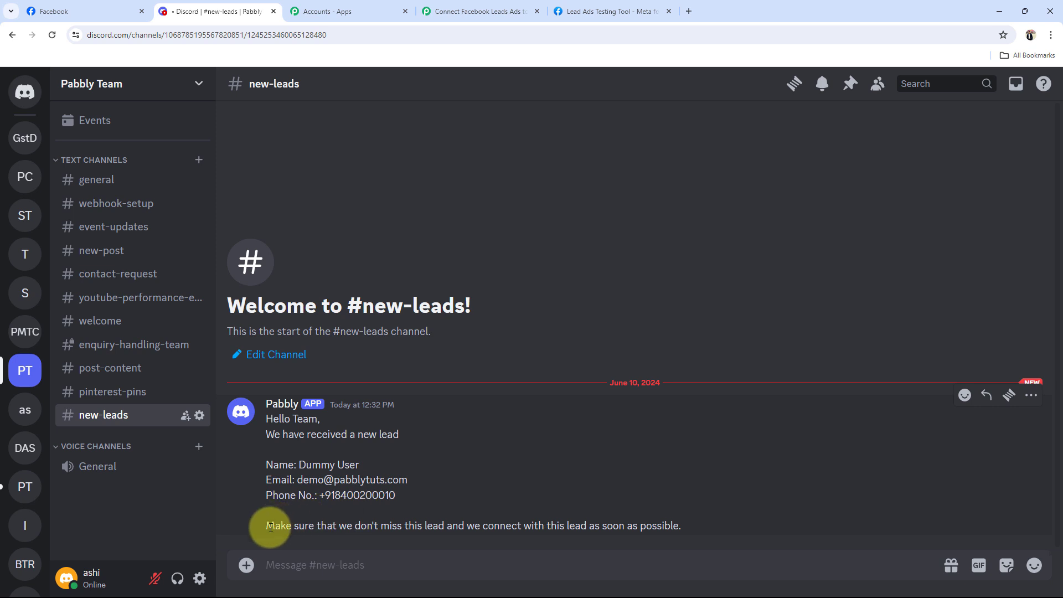
{"action": "left_click_drag", "start_coordinate": [267, 526], "coordinate": [693, 526]}
{"action": "left_click", "coordinate": [543, 476]}
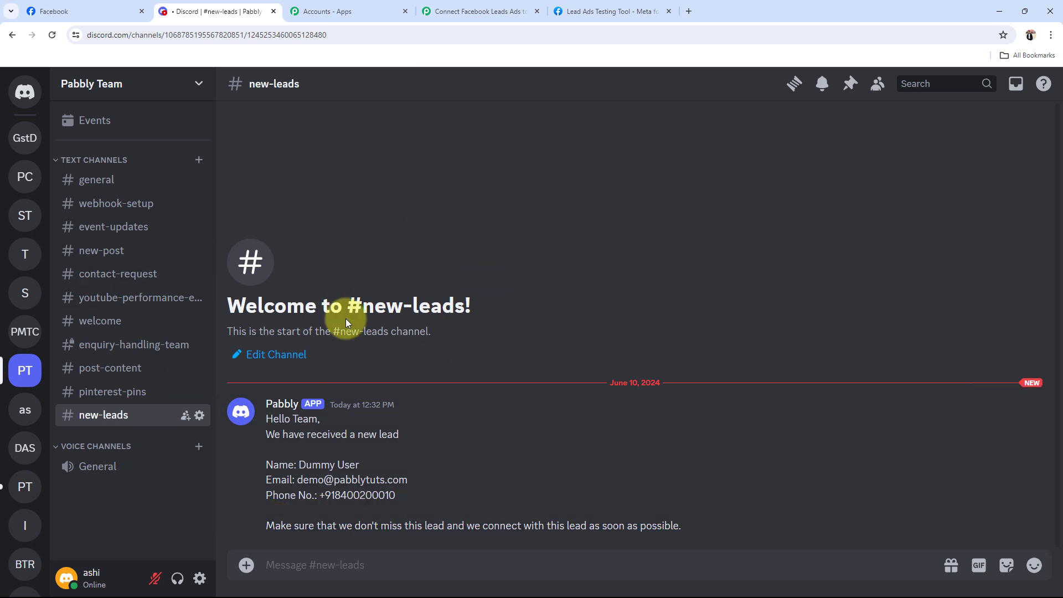
Return to the Pabbly Connect workflow and collapse the Discord action to show both workflow steps.
{"action": "left_click", "coordinate": [477, 11]}
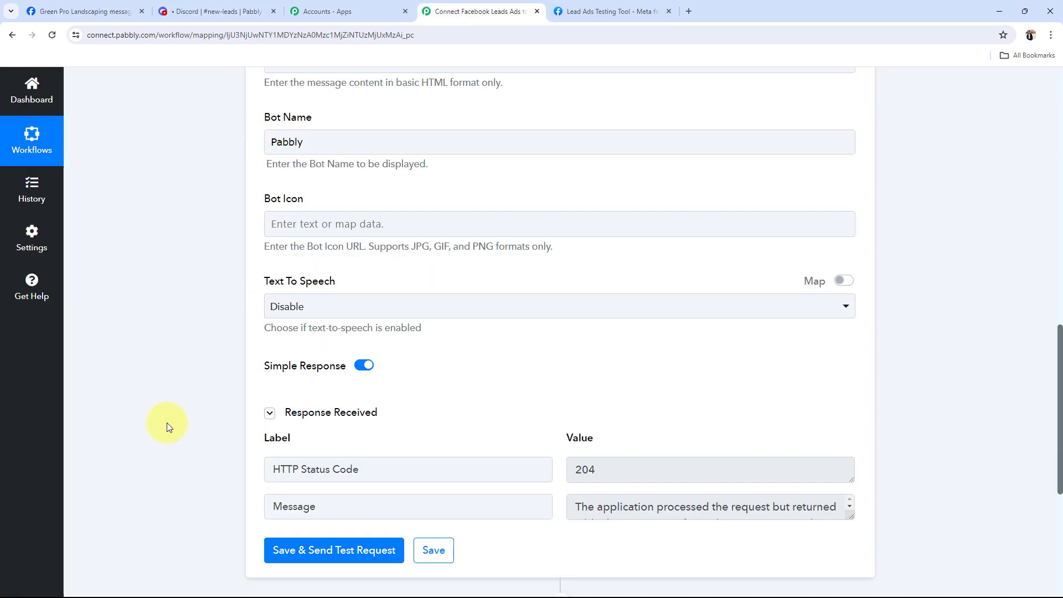
{"action": "scroll", "coordinate": [168, 423], "scroll_direction": "up", "scroll_amount": 5}
{"action": "scroll", "coordinate": [167, 423], "scroll_direction": "up", "scroll_amount": 10}
{"action": "left_click", "coordinate": [569, 412]}
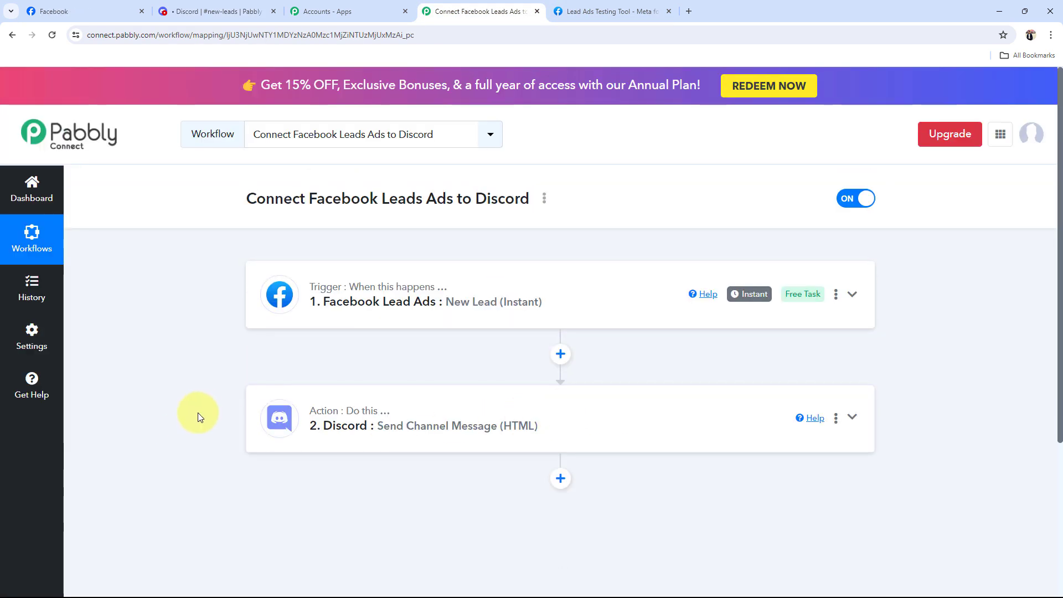
Switch to Meta's Lead Ads Testing Tool, delete the existing test lead and reload the page.
{"action": "mouse_move", "coordinate": [750, 302]}
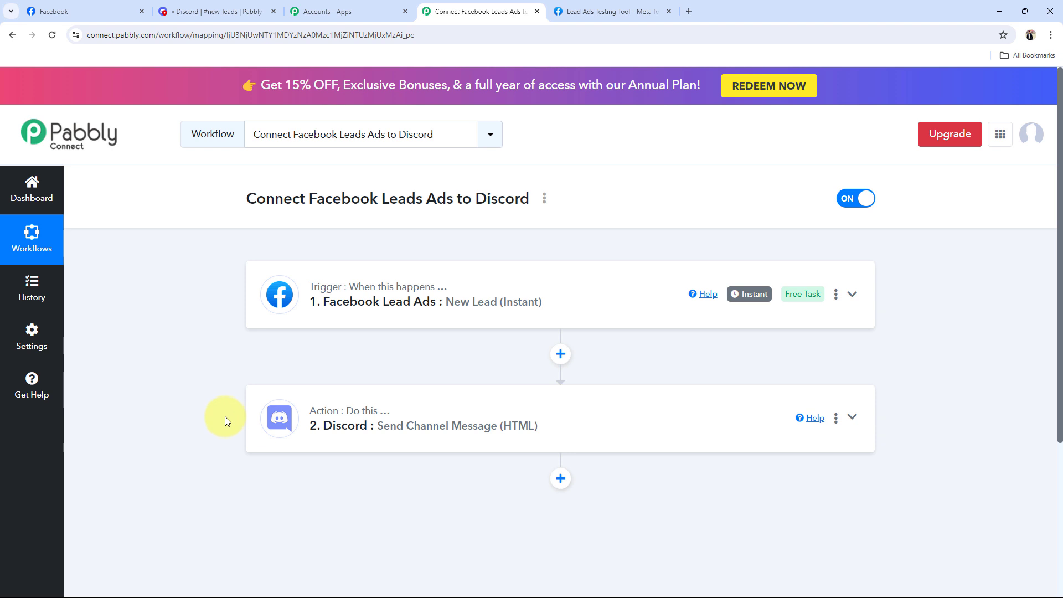
{"action": "left_click", "coordinate": [610, 11]}
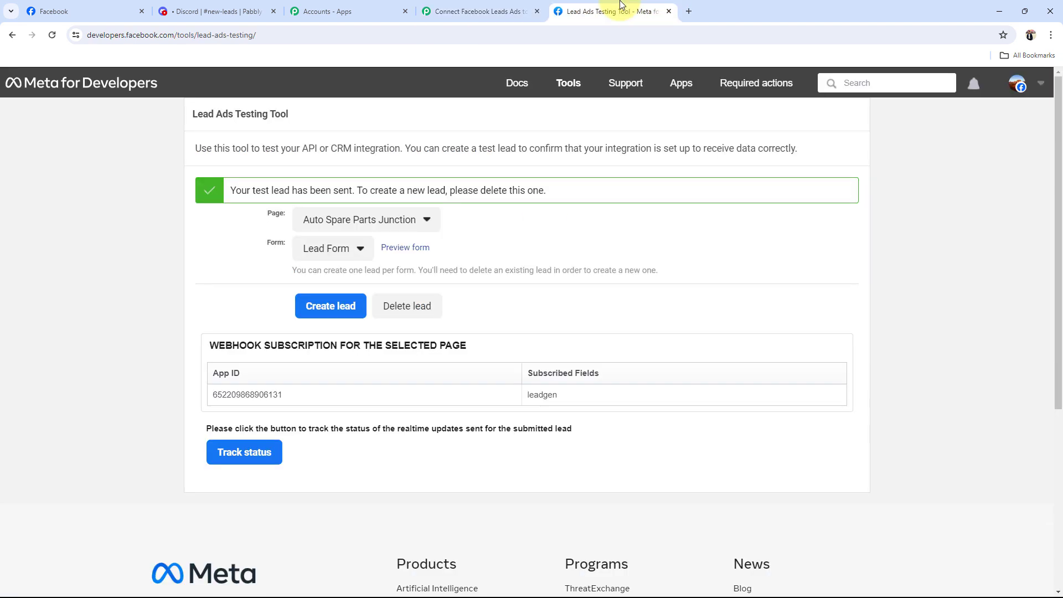
{"action": "left_click", "coordinate": [401, 310]}
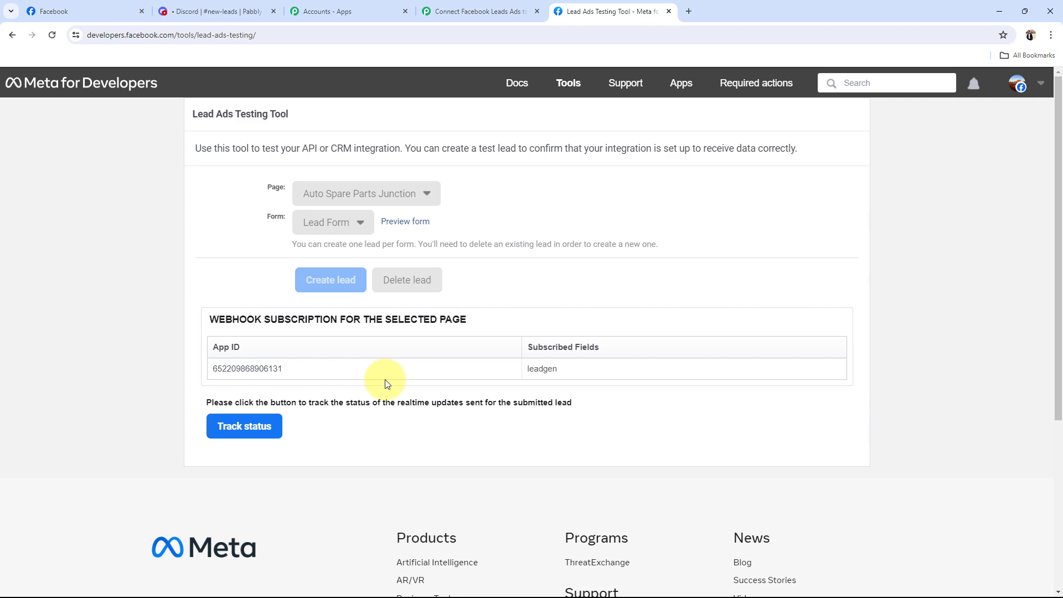
{"action": "left_click", "coordinate": [56, 38]}
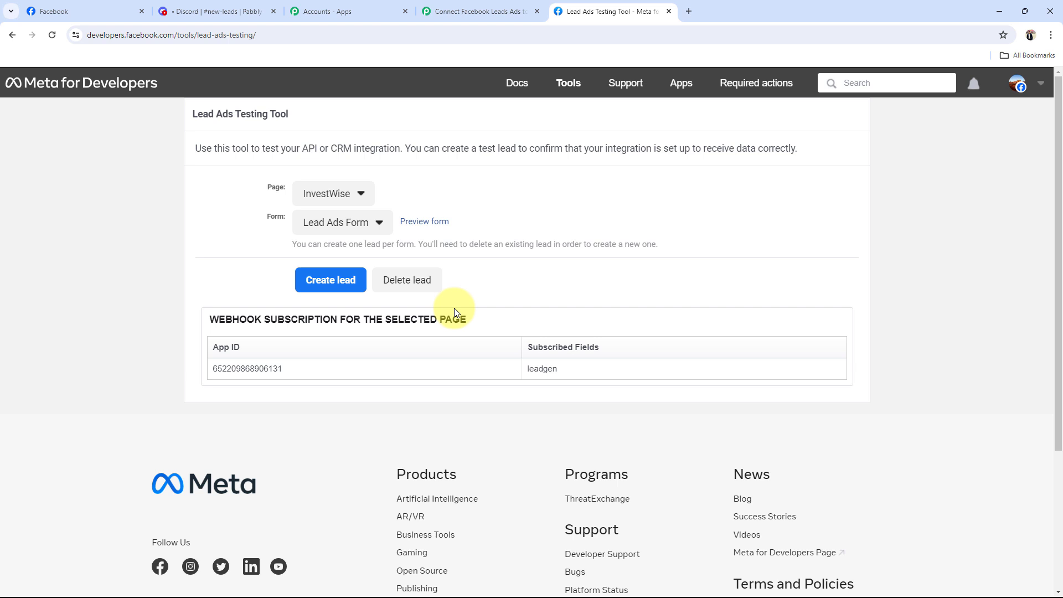
Choose the Auto Spare Parts Junction page, submit its Lead Form preview with a test full name, email and phone number, and close the form.
{"action": "left_click", "coordinate": [340, 191]}
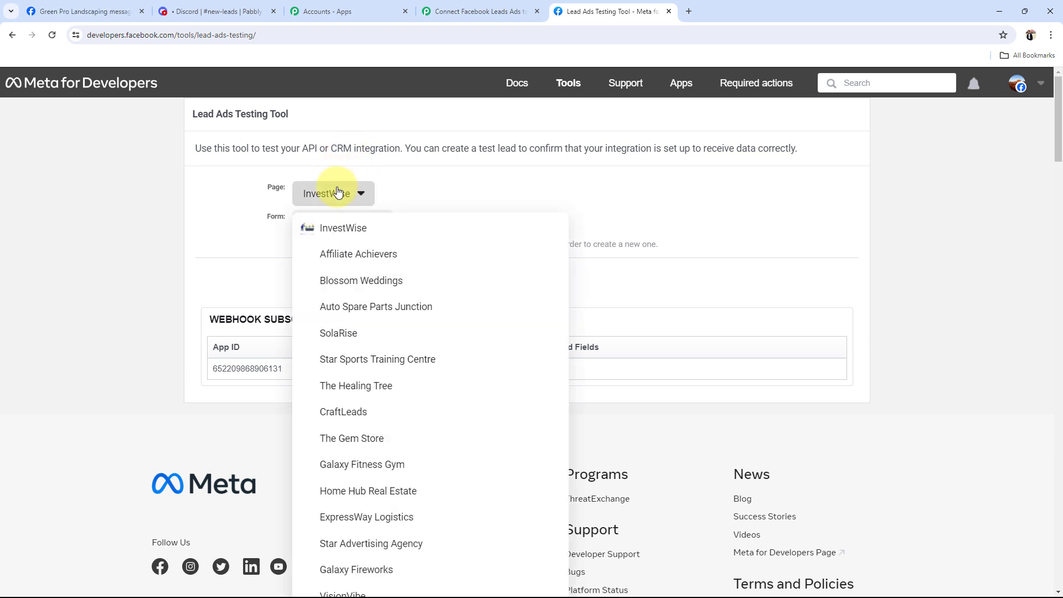
{"action": "left_click", "coordinate": [351, 308]}
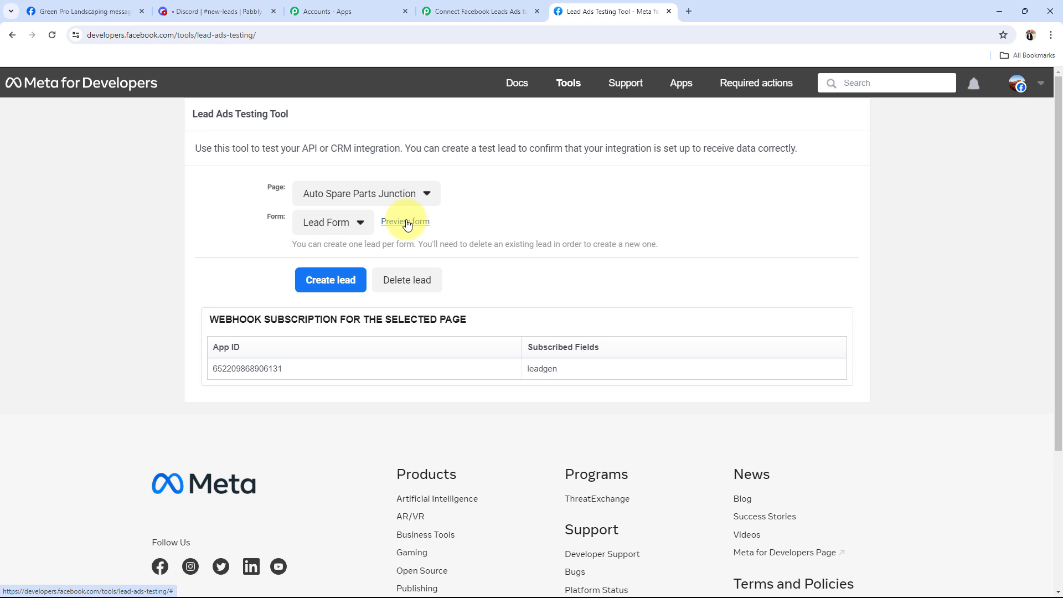
{"action": "left_click", "coordinate": [406, 222]}
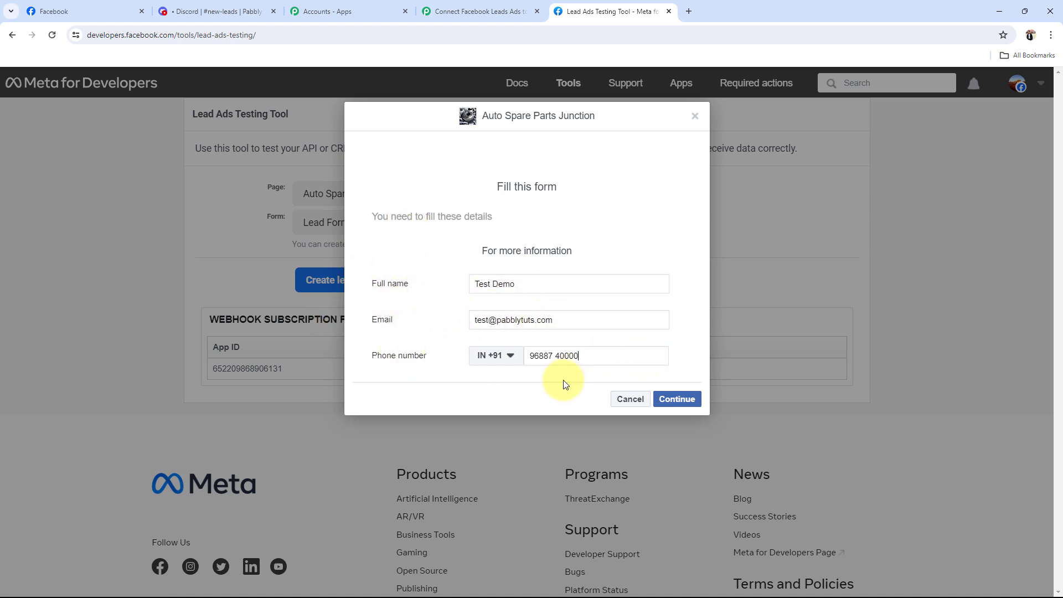
{"action": "left_click", "coordinate": [677, 399]}
{"action": "left_click", "coordinate": [681, 280]}
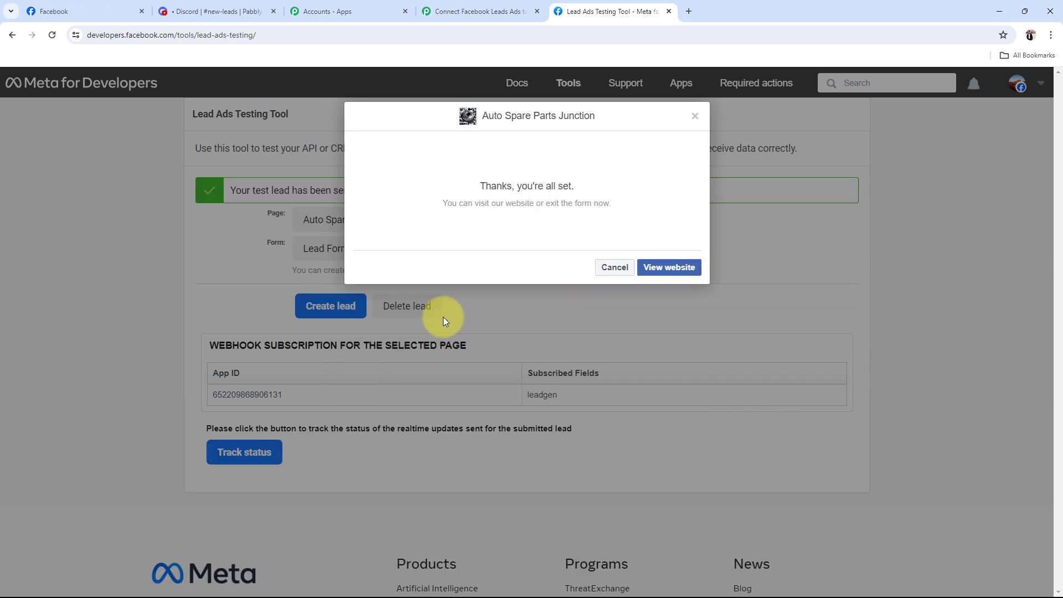
{"action": "left_click", "coordinate": [614, 268]}
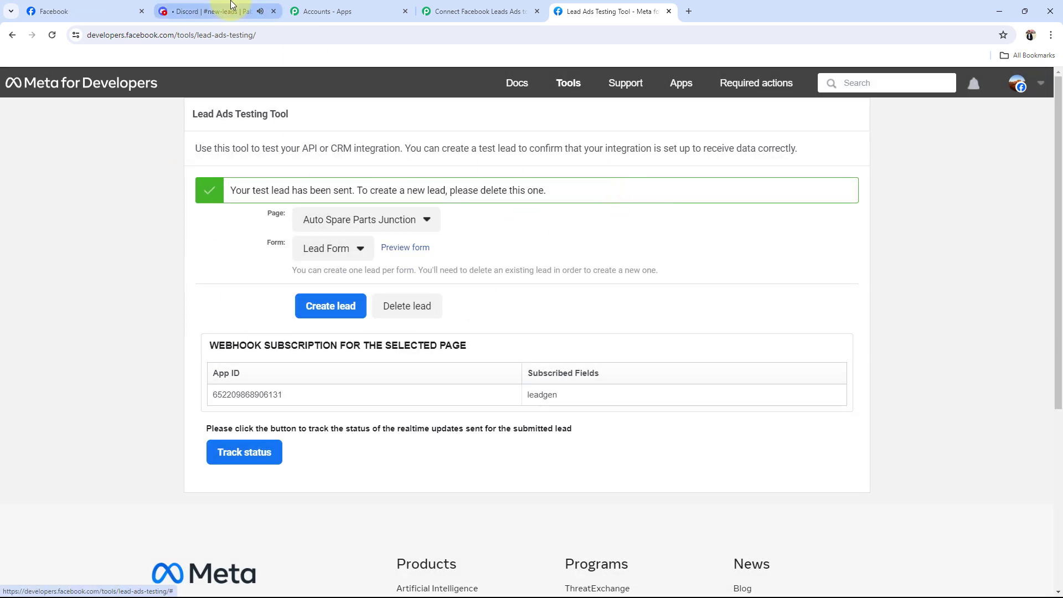
Check the newest message's lead name, email and phone number in Discord's new-leads channel, and return to the Pabbly Connect workflow.
{"action": "left_click", "coordinate": [202, 11]}
{"action": "left_click_drag", "start_coordinate": [269, 417], "coordinate": [702, 517]}
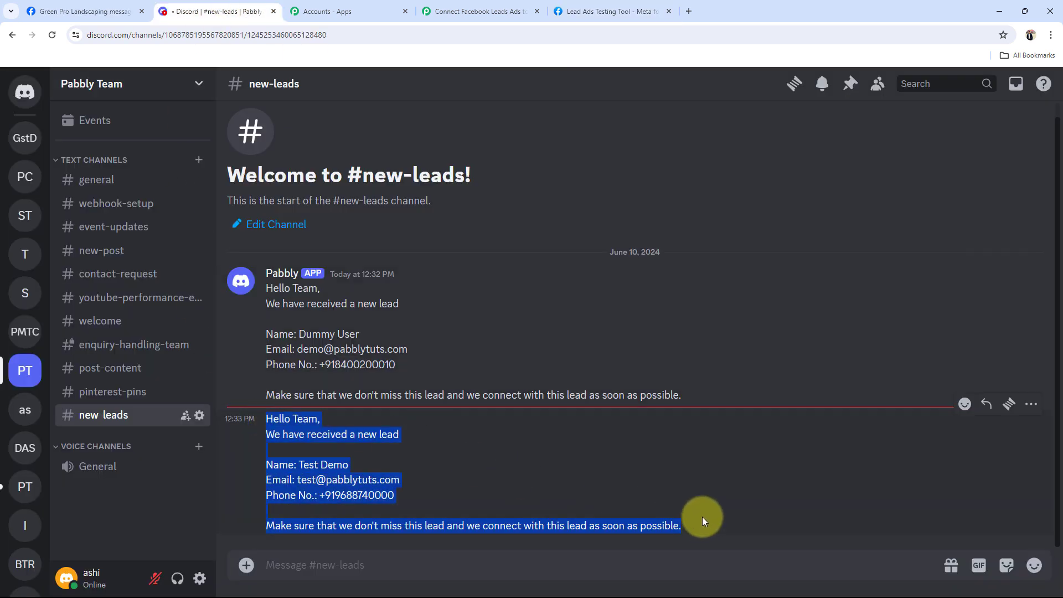
{"action": "left_click", "coordinate": [702, 468]}
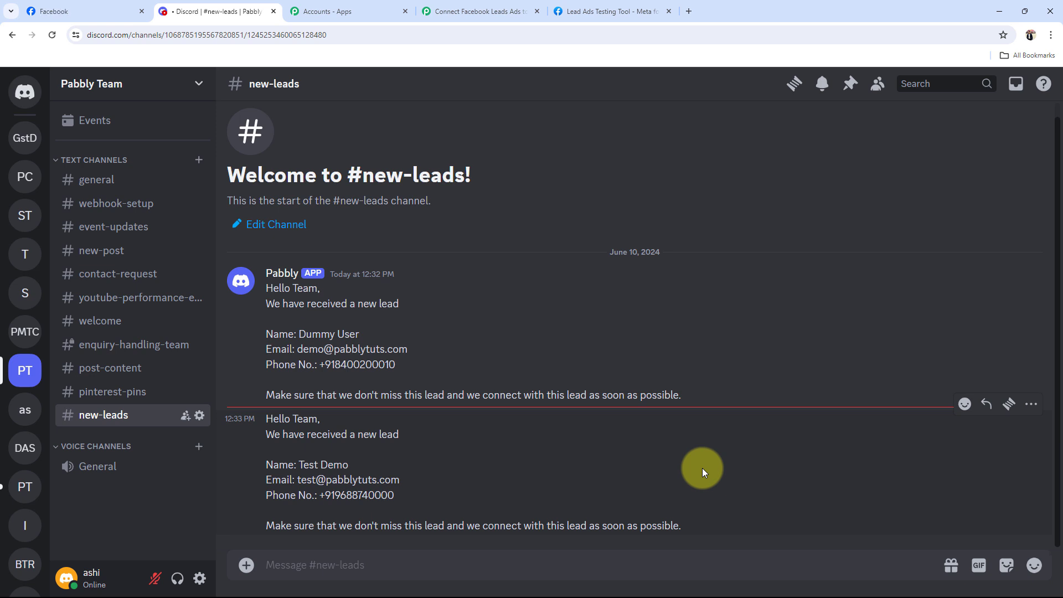
{"action": "left_click_drag", "start_coordinate": [299, 465], "coordinate": [403, 465]}
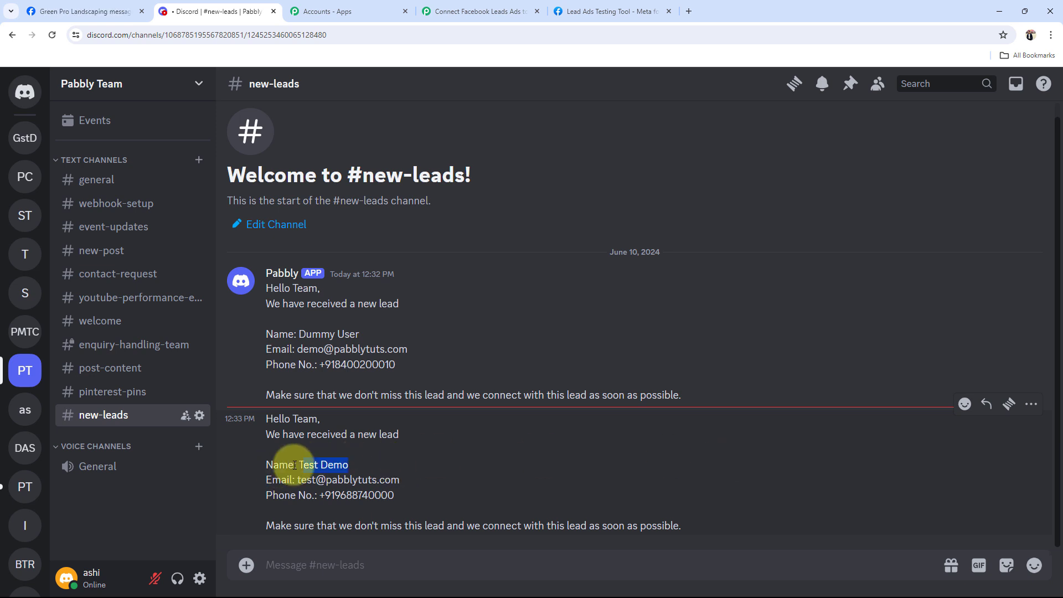
{"action": "left_click_drag", "start_coordinate": [316, 480], "coordinate": [459, 487]}
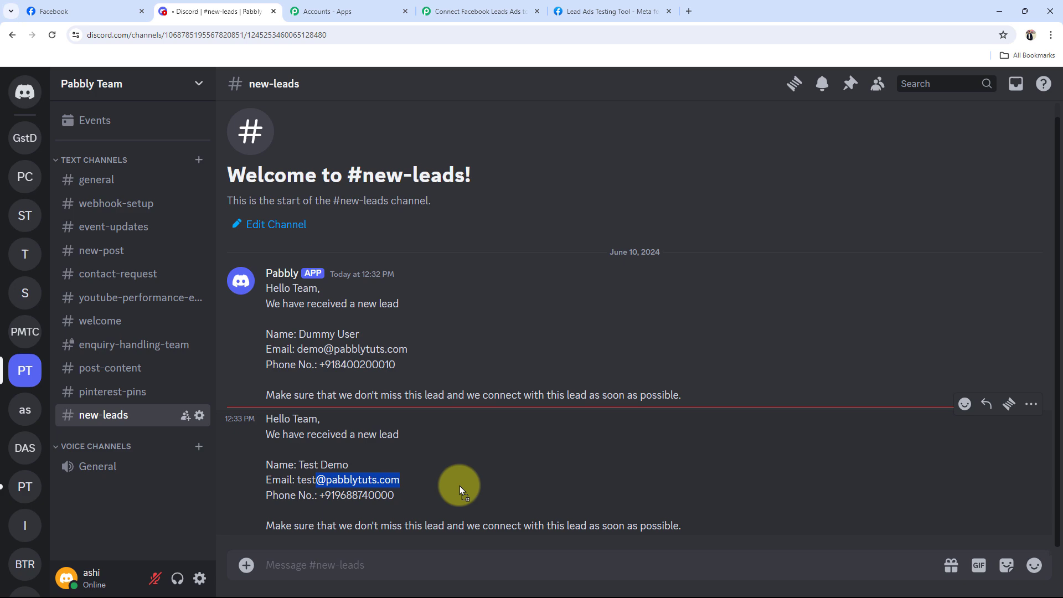
{"action": "left_click", "coordinate": [513, 478]}
{"action": "left_click", "coordinate": [609, 9]}
{"action": "left_click", "coordinate": [530, 4]}
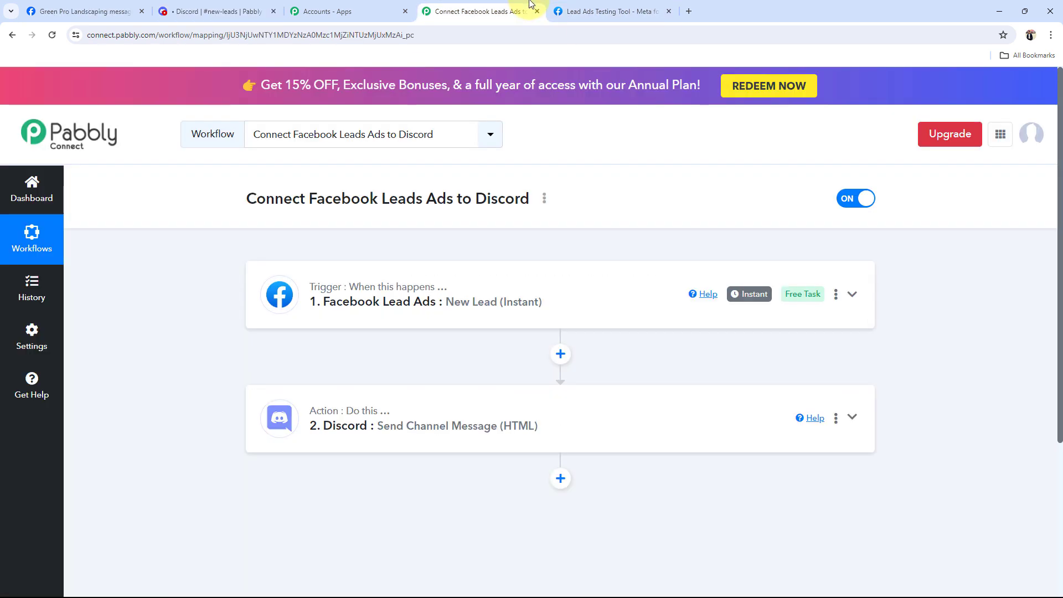